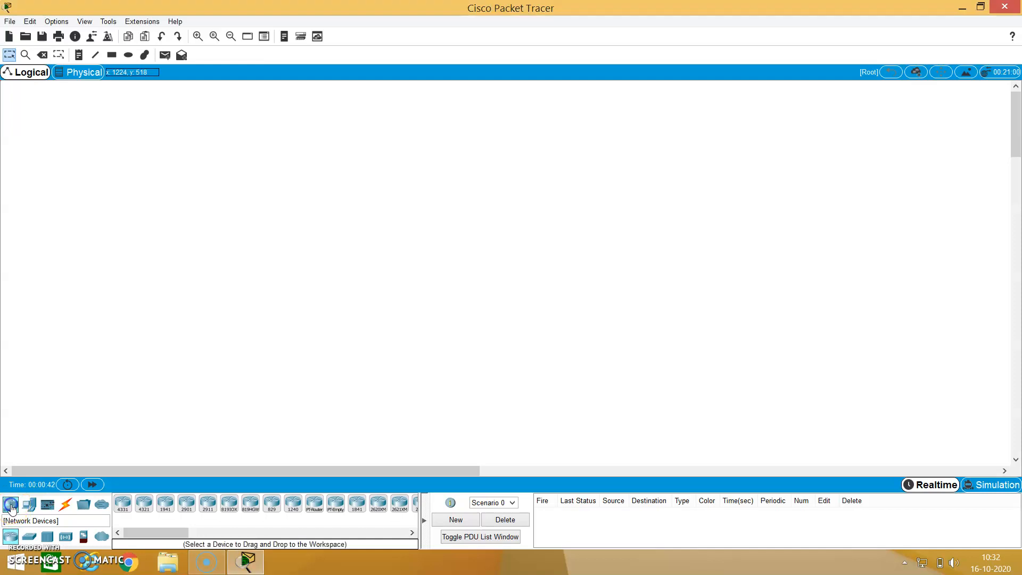
- Place two generic PCs, PC0 and PC1, side by side in the lower-left area of the logical workspace
left_click(32, 505)
left_click(123, 504)
left_click(171, 347)
left_click(123, 503)
left_click(270, 352)
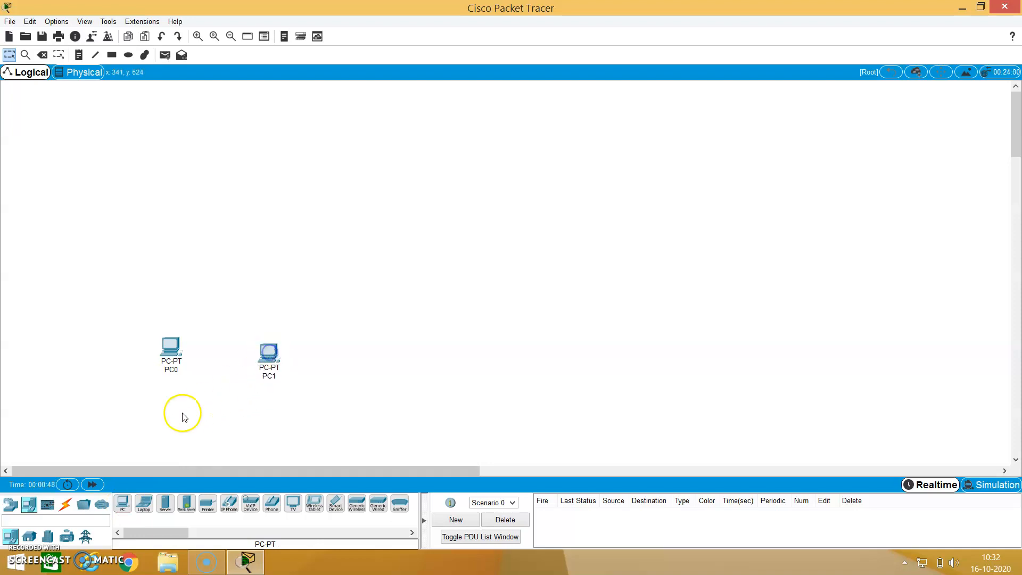
left_click_drag(171, 349, 169, 364)
left_click_drag(267, 361, 261, 367)
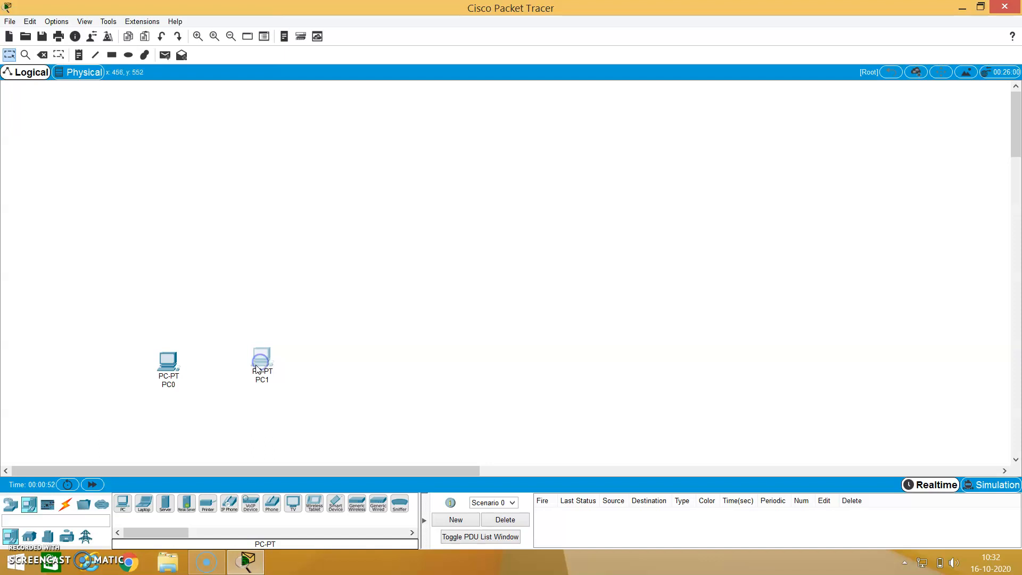
left_click_drag(261, 359, 257, 364)
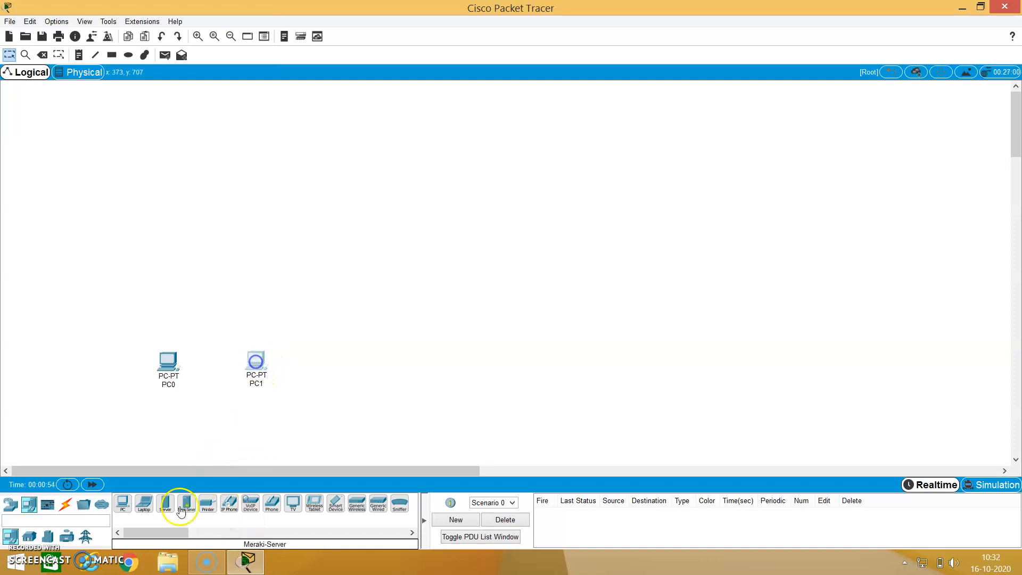
- Add two more generic PCs, PC2 and PC3, as a second group well to the right of PC1
left_click(123, 503)
left_click(591, 348)
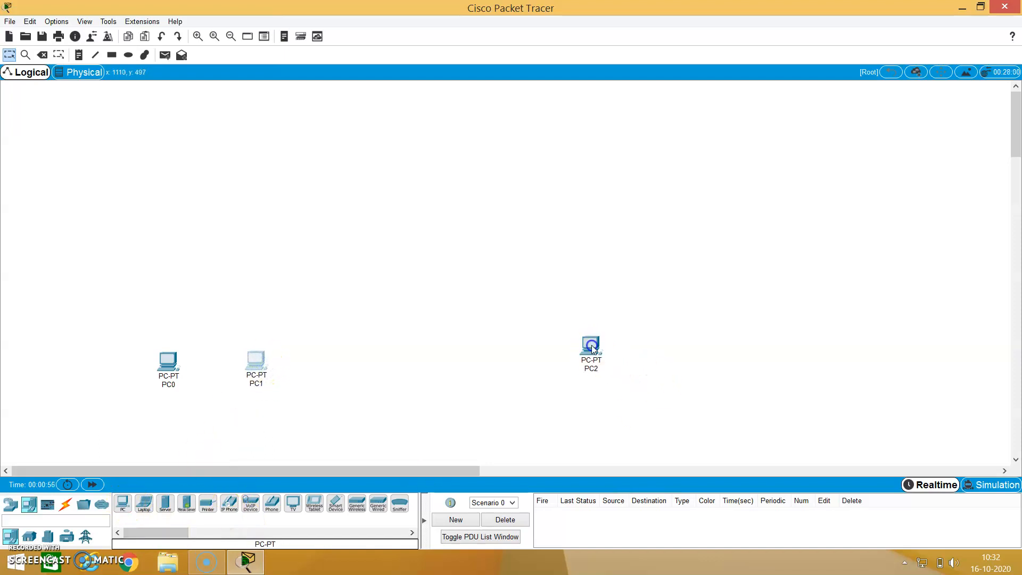
left_click(124, 501)
left_click(658, 349)
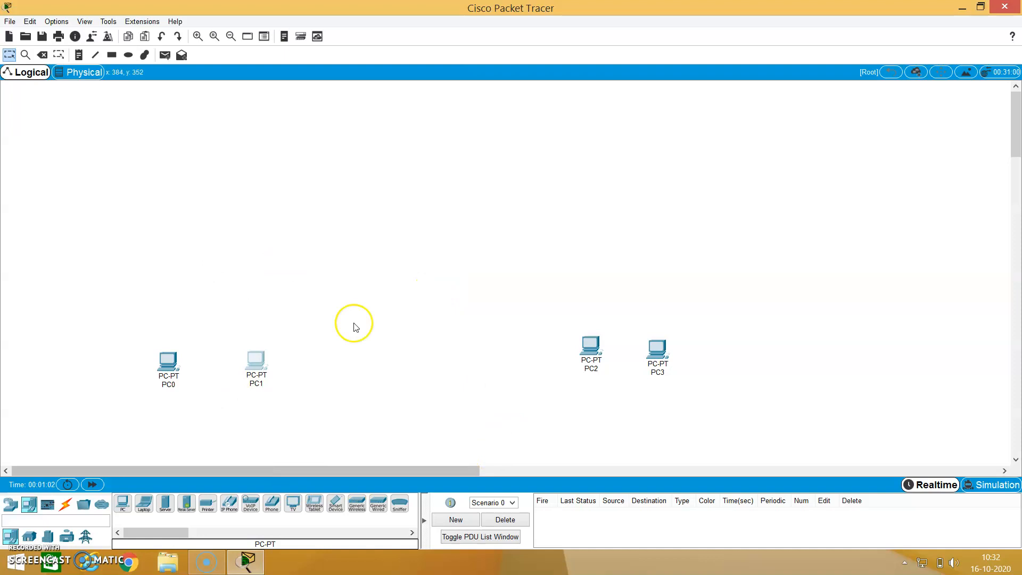
- Place one 2960 switch above PC0 and PC1 and another 2960 switch above PC2 and PC3
left_click(10, 504)
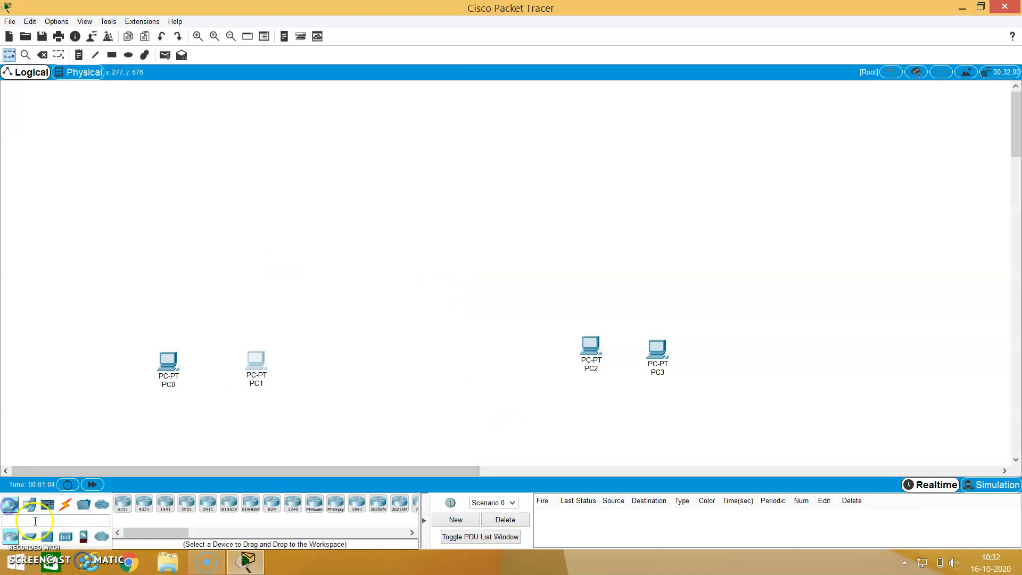
left_click(28, 536)
left_click(123, 503)
left_click(215, 262)
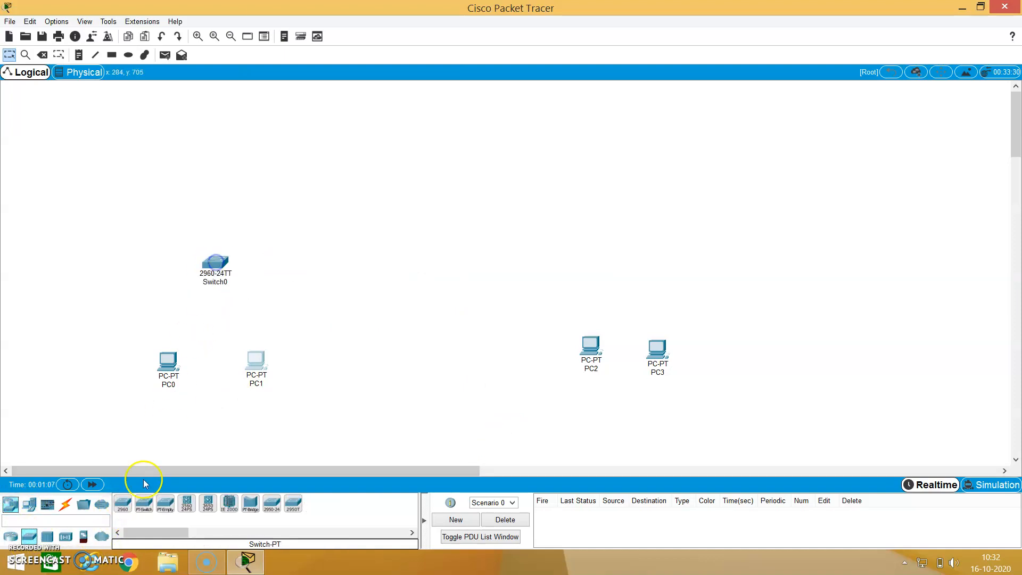
left_click(631, 254)
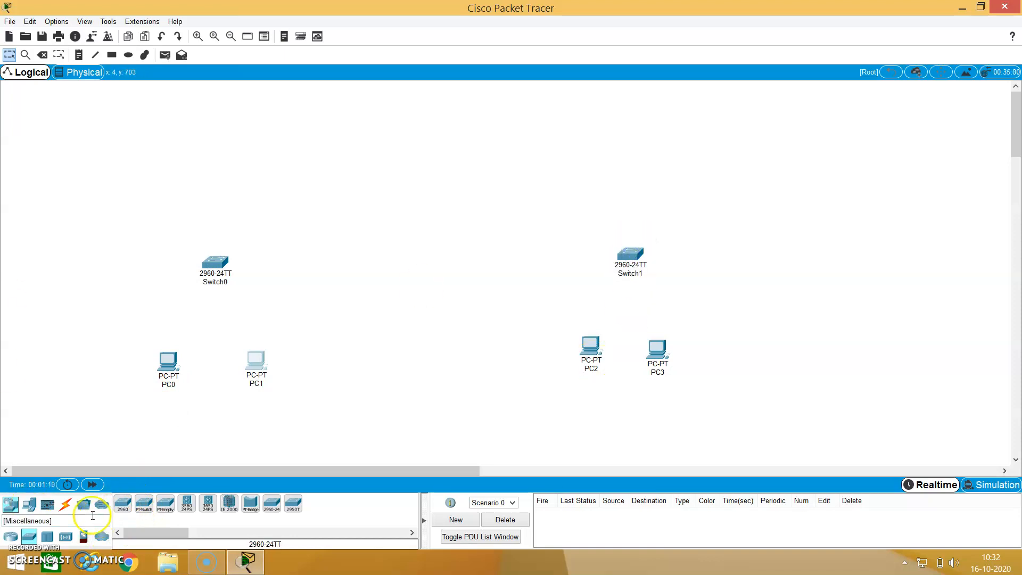
- Connect PC0 to Switch0 with a copper straight-through cable
left_click(66, 504)
left_click(165, 504)
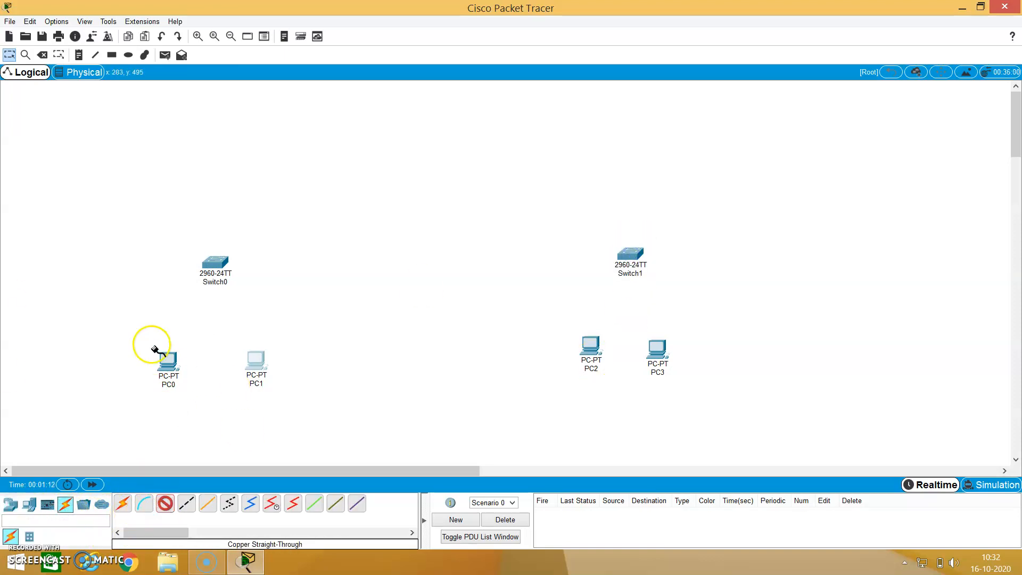
left_click(167, 359)
left_click(211, 404)
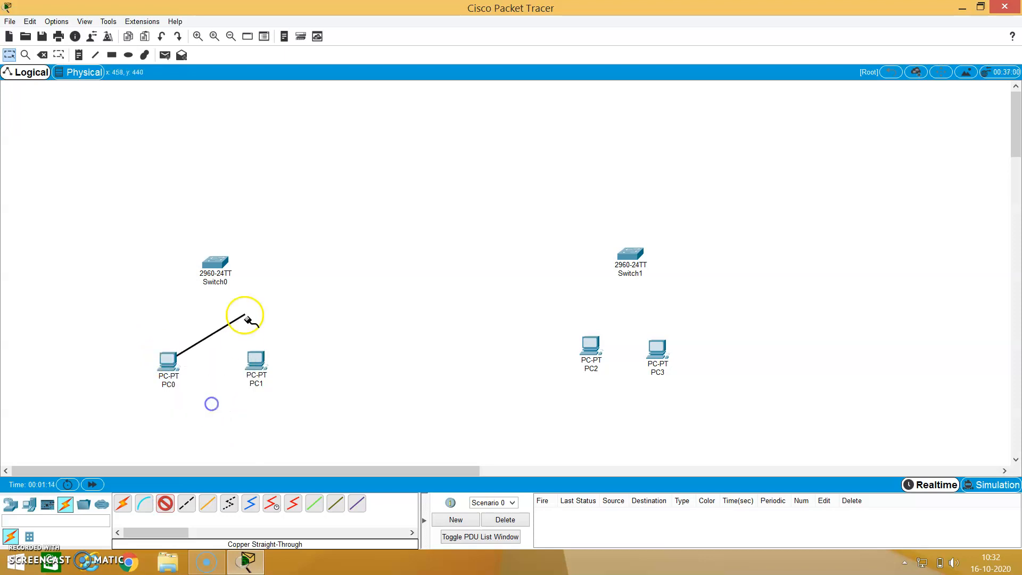
left_click(215, 261)
left_click(265, 21)
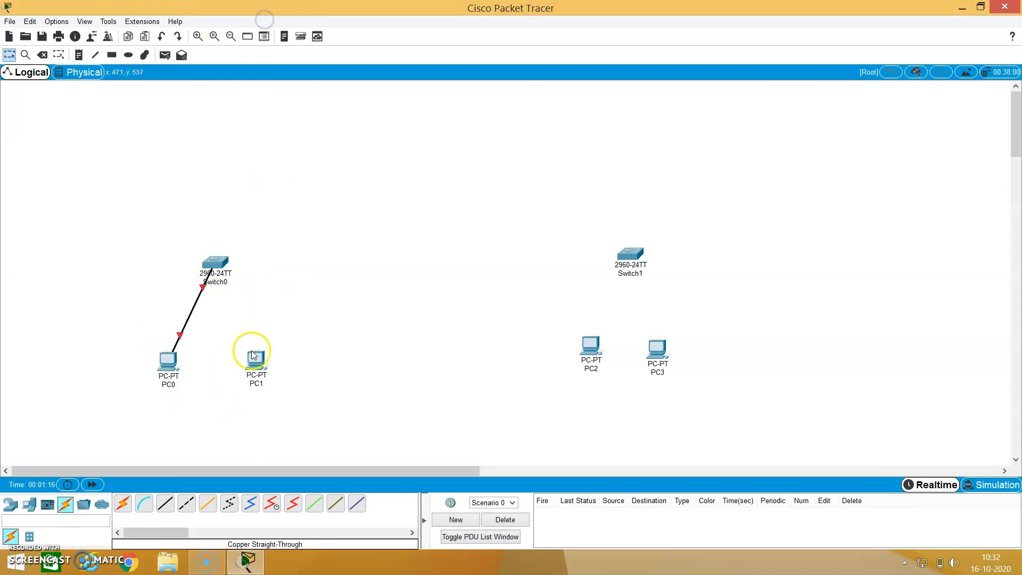
- Connect PC1 to Switch0 with a copper straight-through cable
left_click(165, 504)
left_click(256, 361)
left_click(270, 407)
left_click(219, 272)
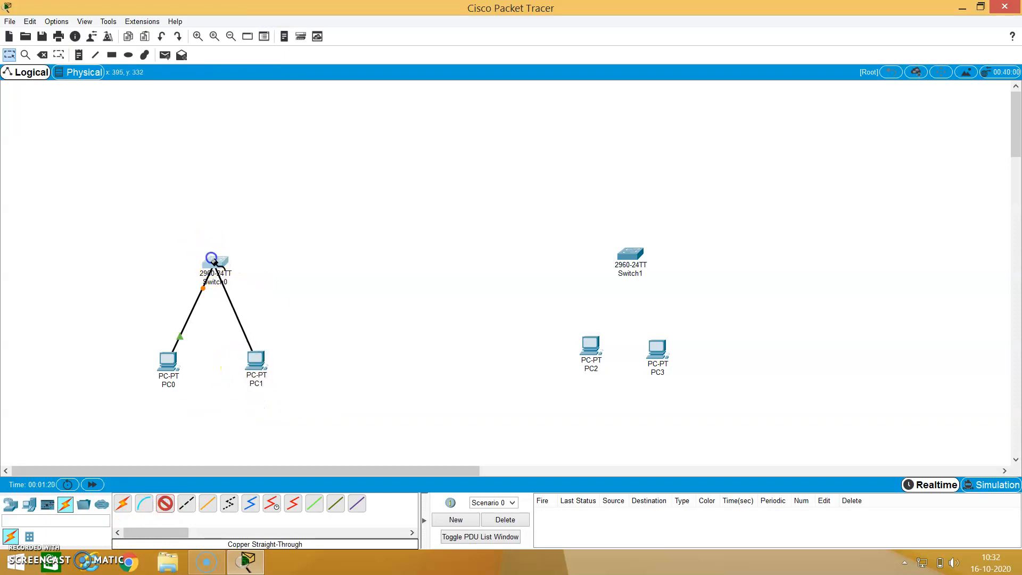
left_click(251, 24)
- Connect PC2's FastEthernet0 port to Switch1's FastEthernet0/1 port with a copper straight-through cable
left_click(165, 504)
left_click(592, 357)
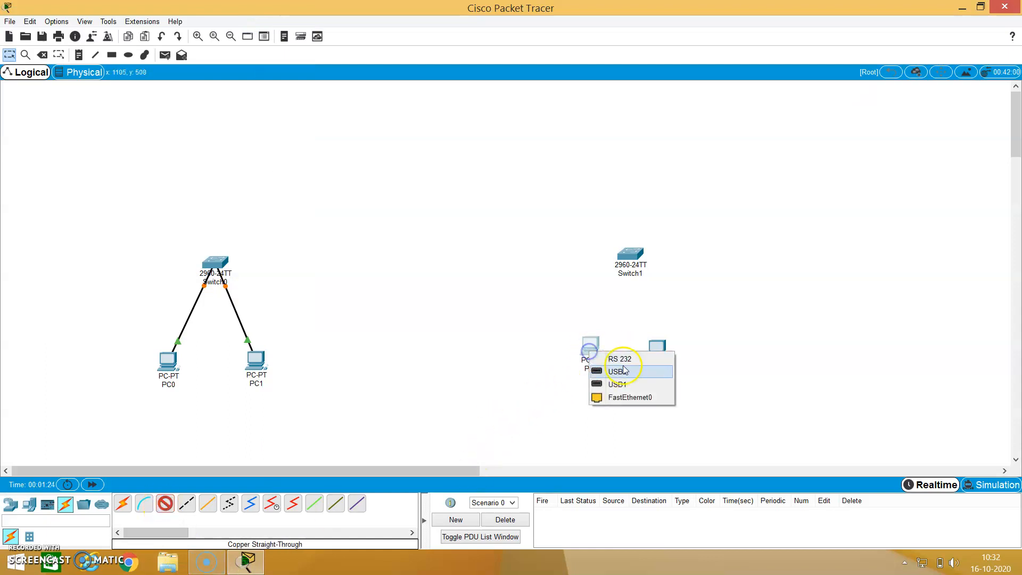
left_click(623, 397)
left_click(628, 261)
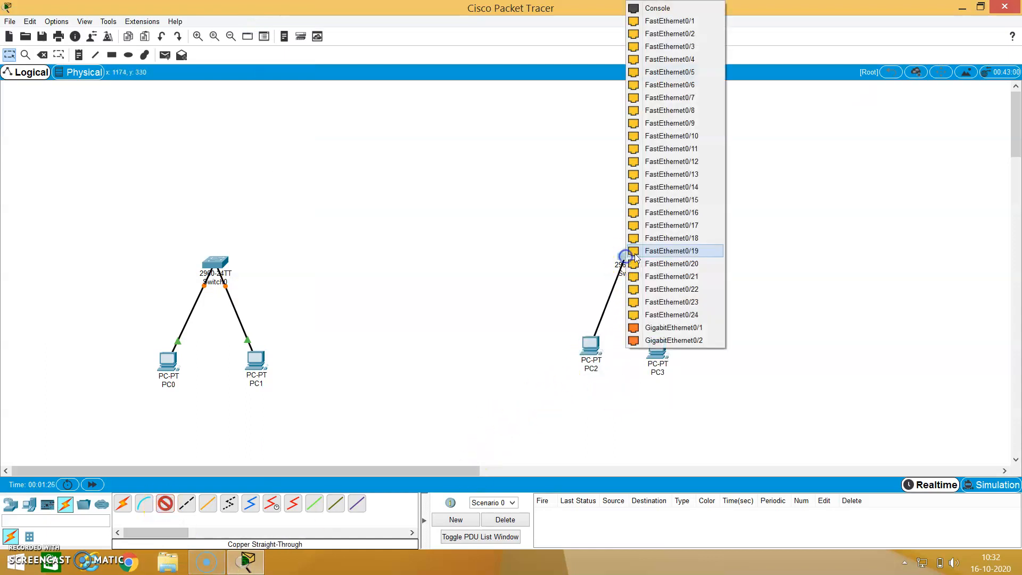
left_click(693, 21)
- Connect PC3's FastEthernet0 port to Switch1's FastEthernet0/2 port with a copper straight-through cable
left_click(165, 504)
left_click(679, 346)
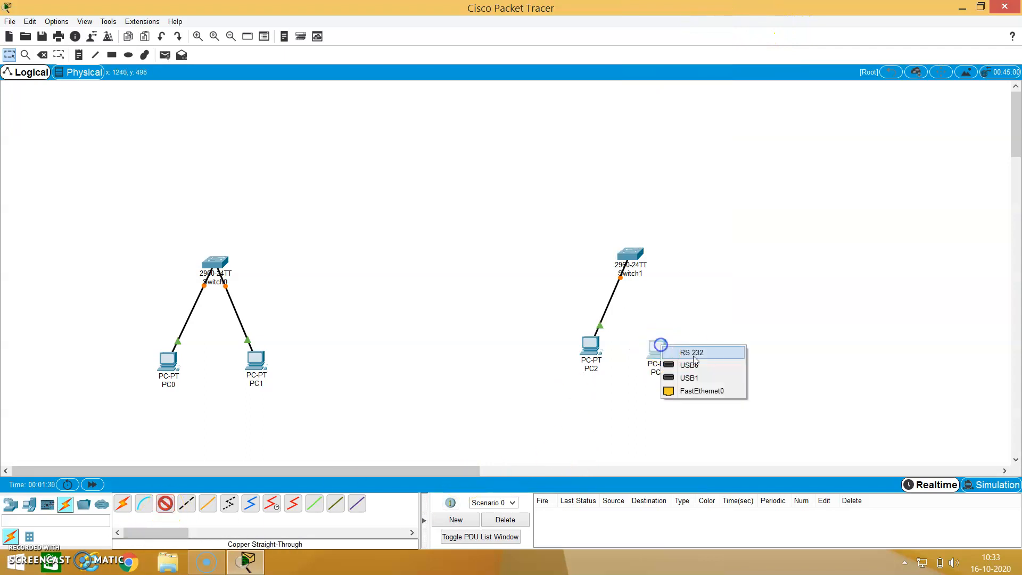
left_click(698, 389)
left_click(632, 255)
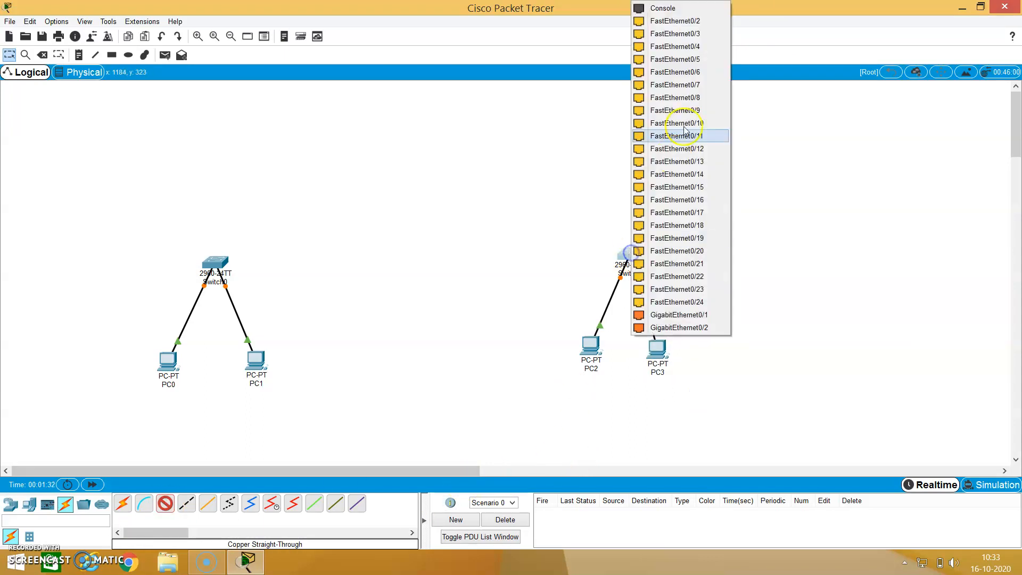
left_click(679, 21)
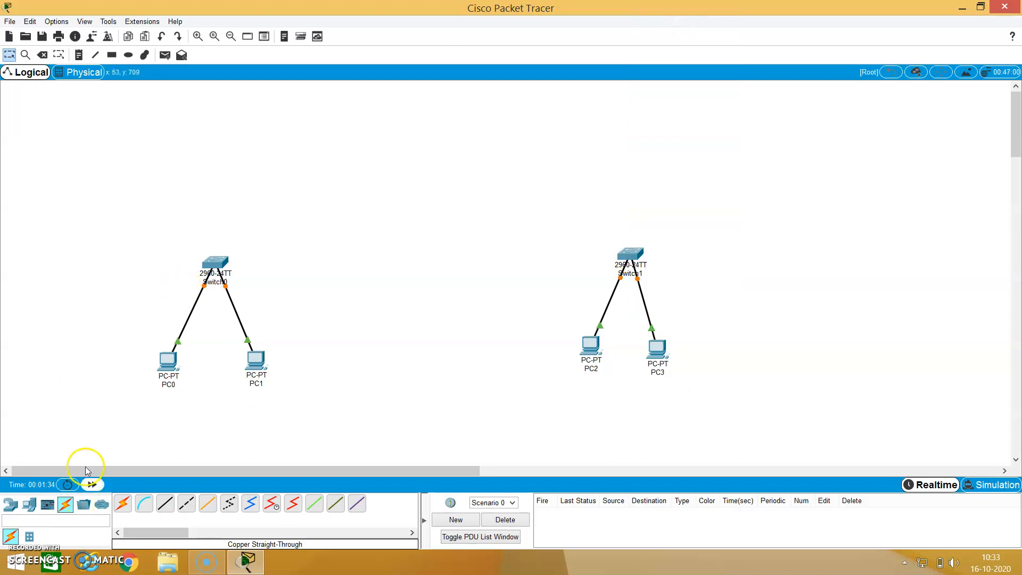
- Move PC0 and PC1 slightly farther apart beneath Switch0
left_click(168, 377)
left_click_drag(167, 377, 161, 378)
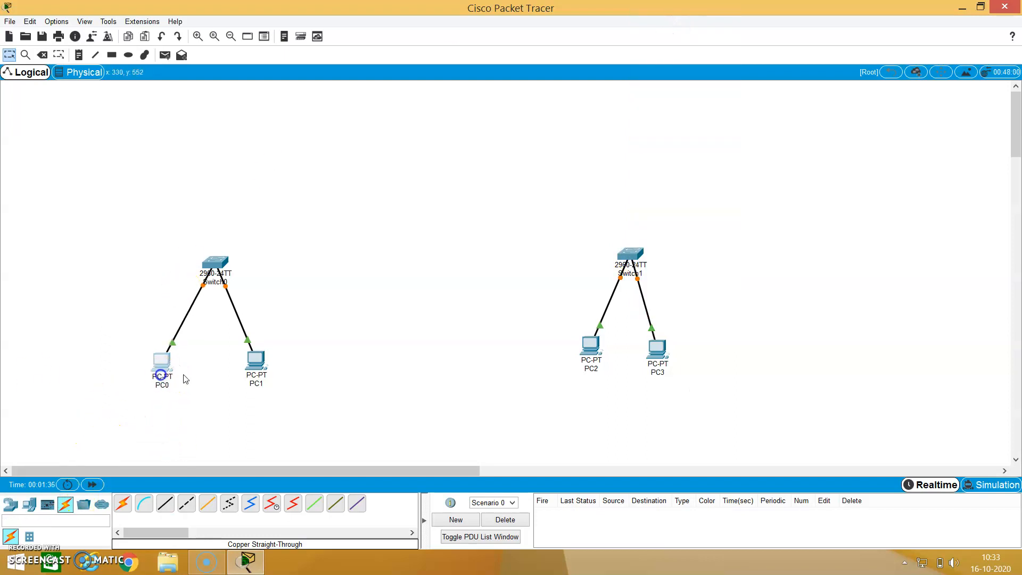
left_click_drag(253, 367, 265, 371)
- Give PC0 the static IPv4 address 192.168.1.2, subnet mask 255.255.255.0 and default gateway 192.168.1.1
left_click(162, 363)
left_click(446, 136)
left_click(391, 180)
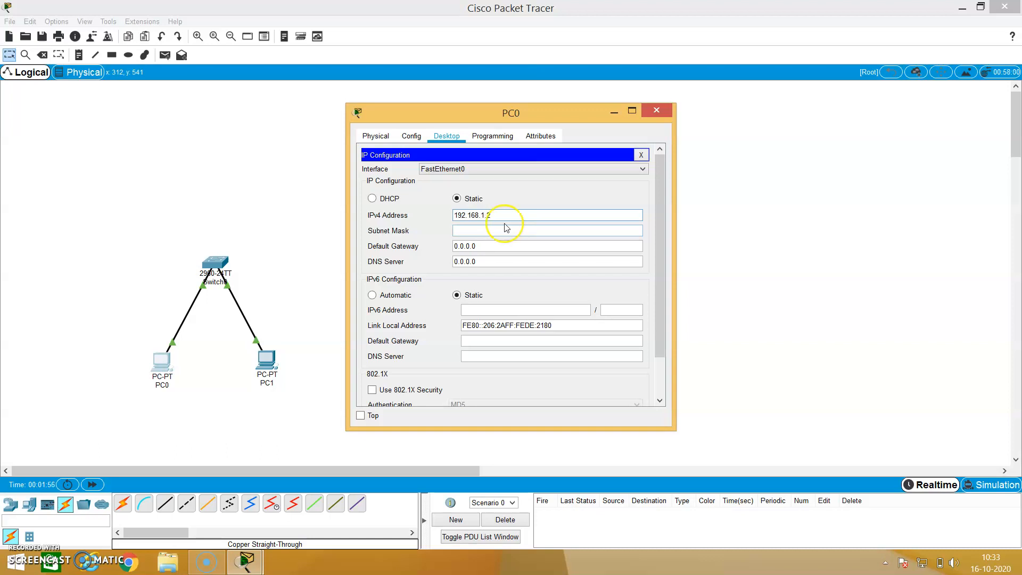
left_click(505, 231)
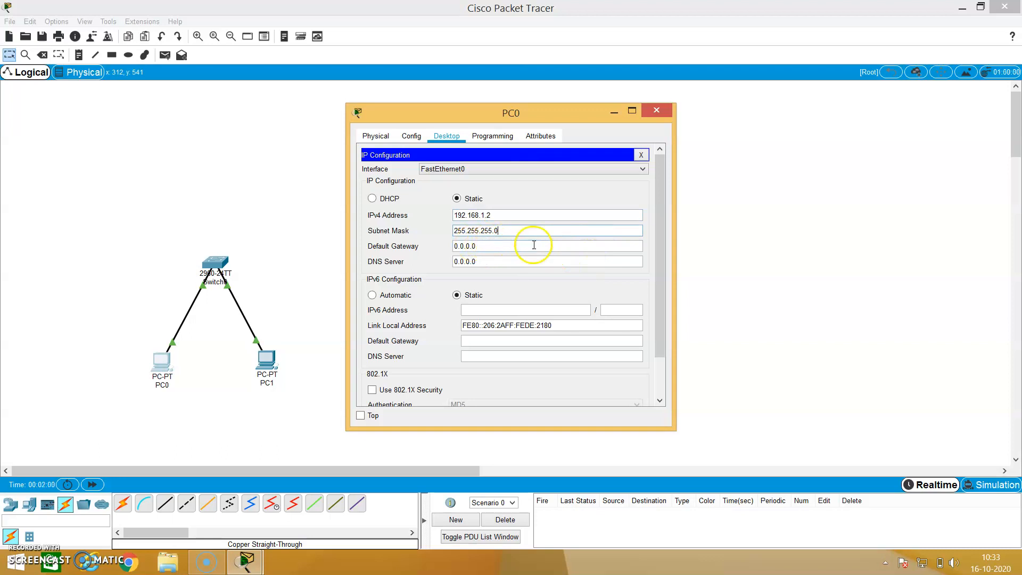
left_click(449, 245)
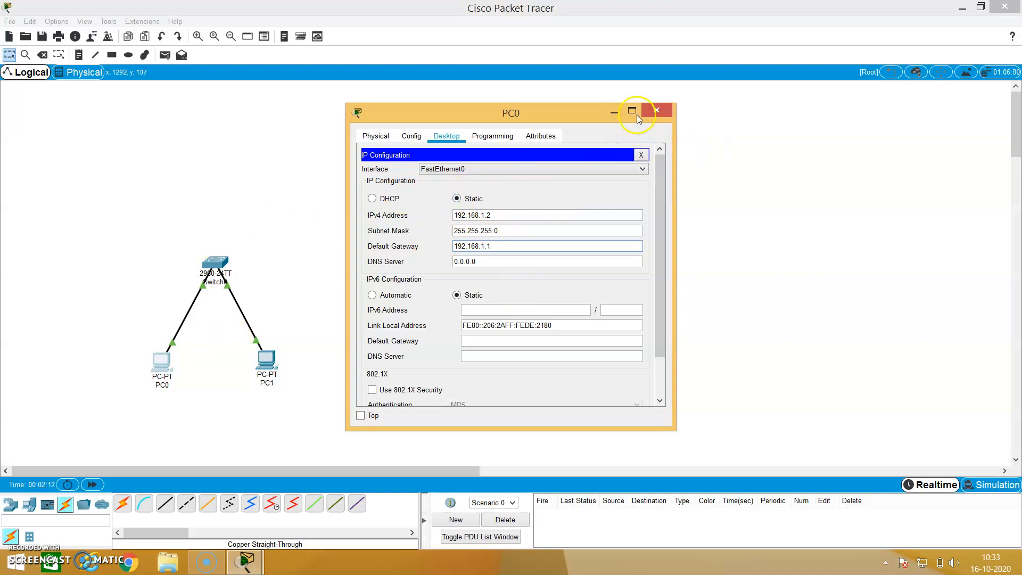
left_click(656, 110)
- Give PC1 the static IPv4 address 192.168.1.3, subnet mask 255.255.255.0 and default gateway 192.168.1.1
double_click(267, 360)
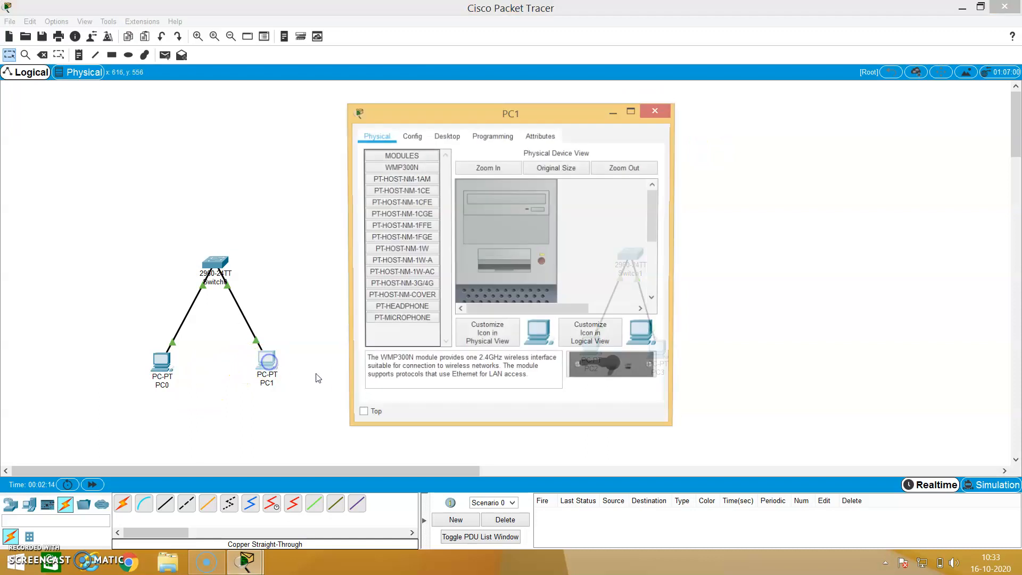
left_click(415, 136)
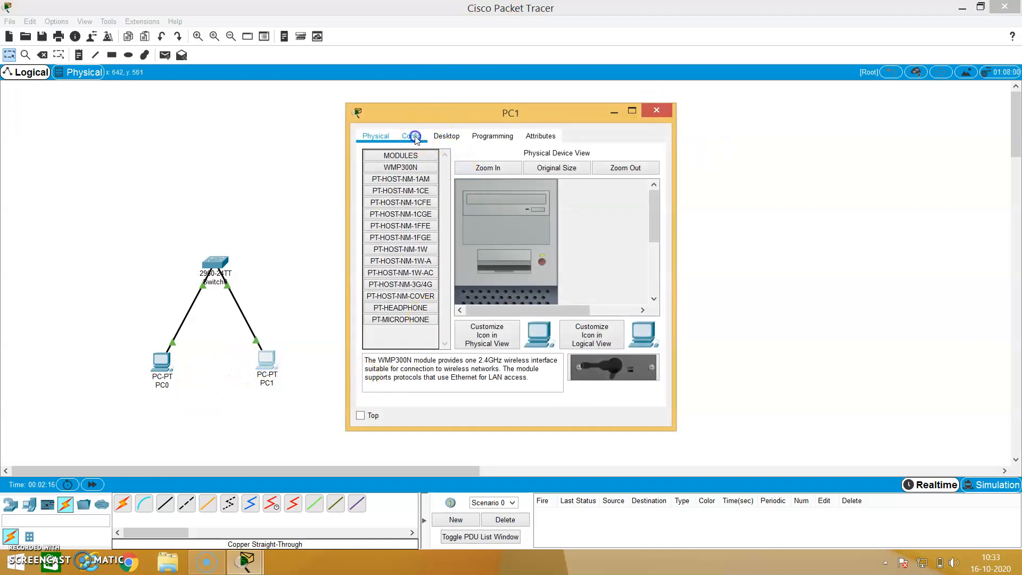
left_click(448, 136)
left_click(382, 175)
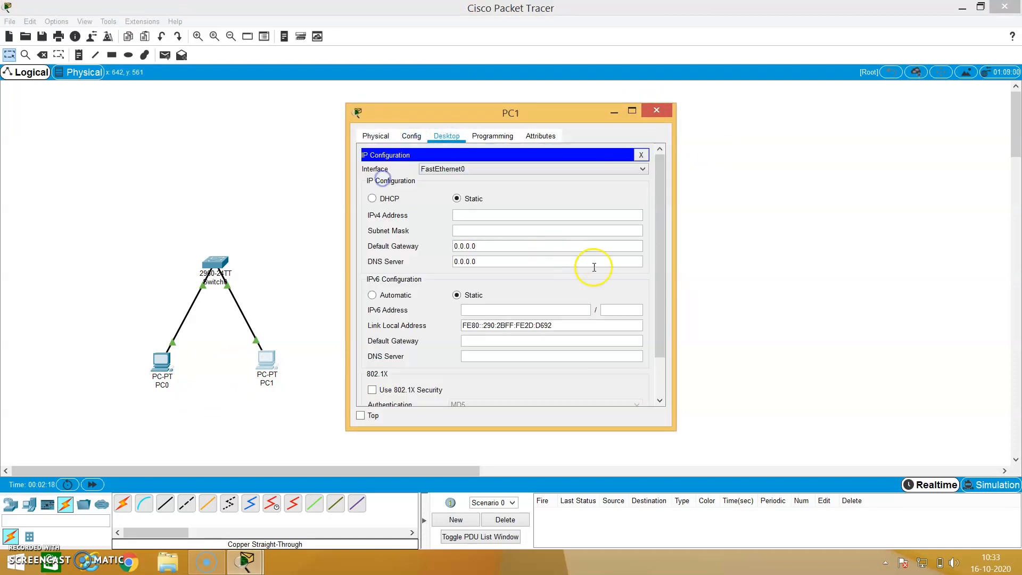
left_click(559, 232)
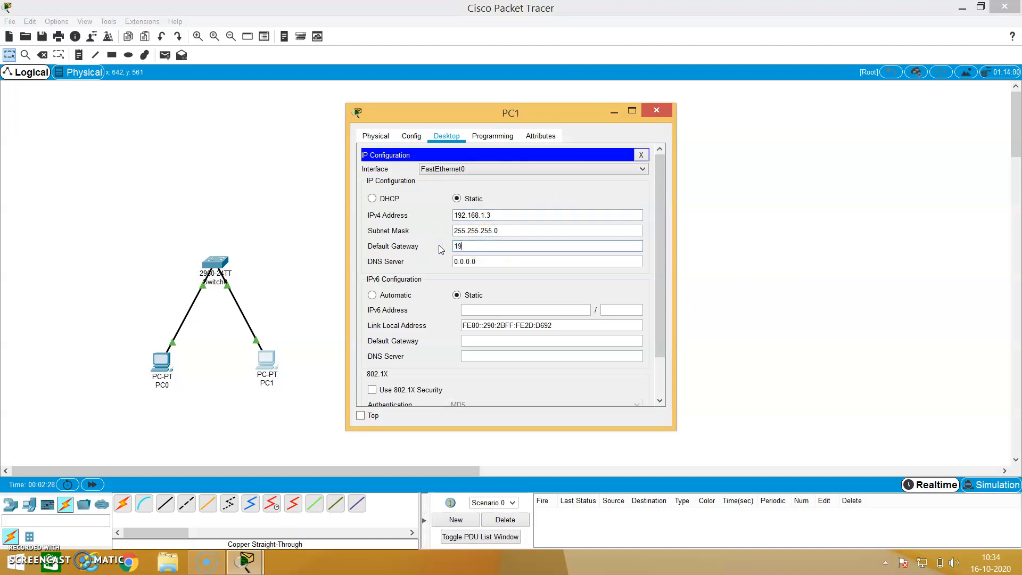
type("192.168.1.1")
left_click(653, 111)
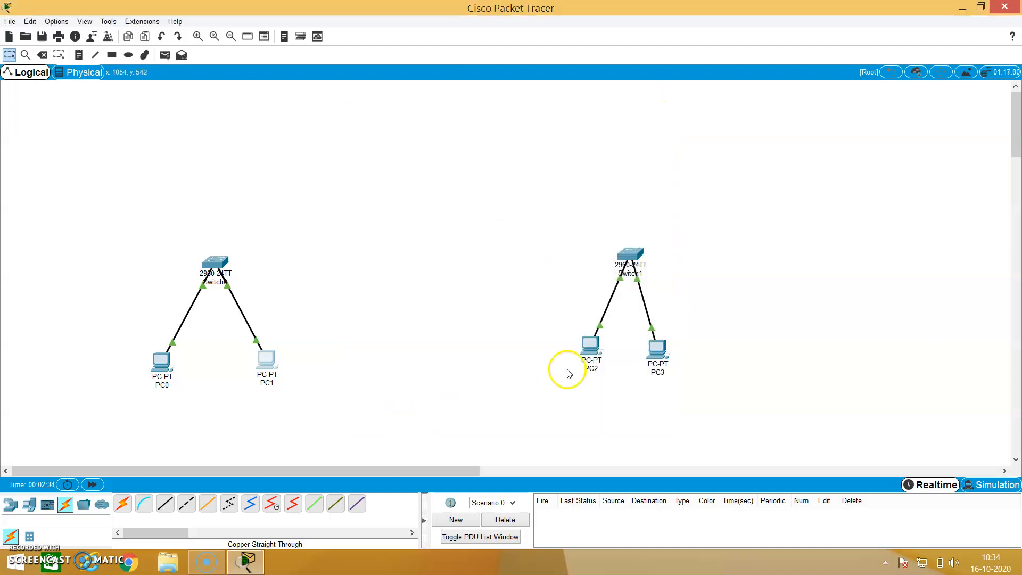
- Move PC2 and PC3 farther apart beneath Switch1
left_click_drag(589, 349, 571, 351)
left_click_drag(661, 356, 686, 352)
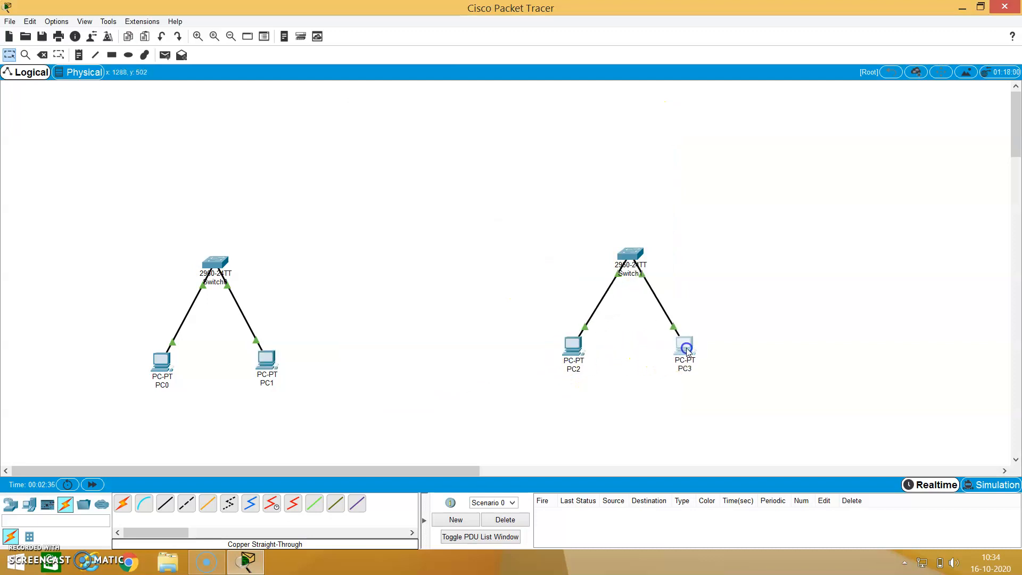
- Give PC2 the static IPv4 address 192.168.2.2, subnet mask 255.255.255.0 and default gateway 192.168.2.1
double_click(574, 353)
left_click(446, 136)
left_click(408, 168)
left_click(489, 218)
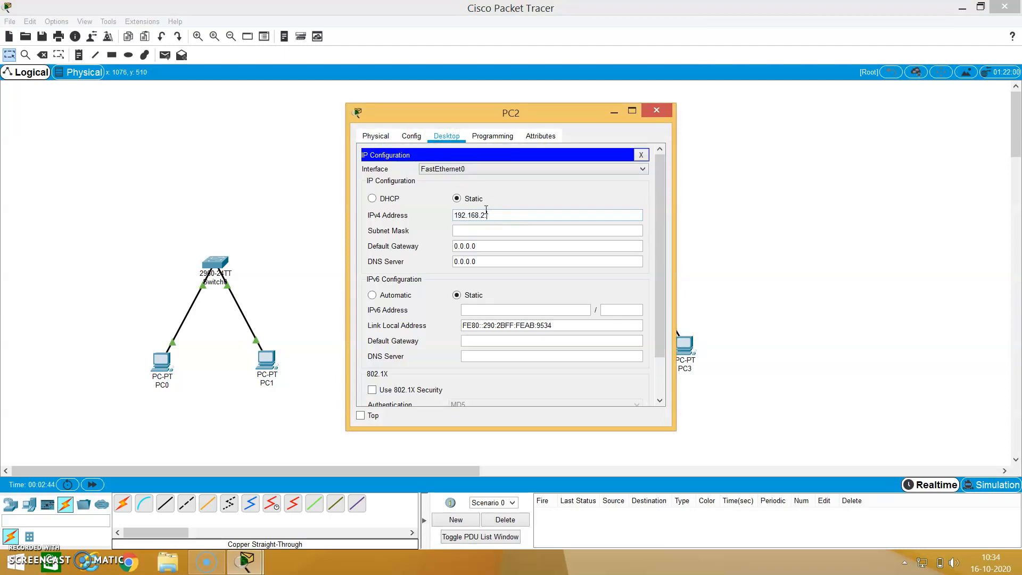
left_click(495, 230)
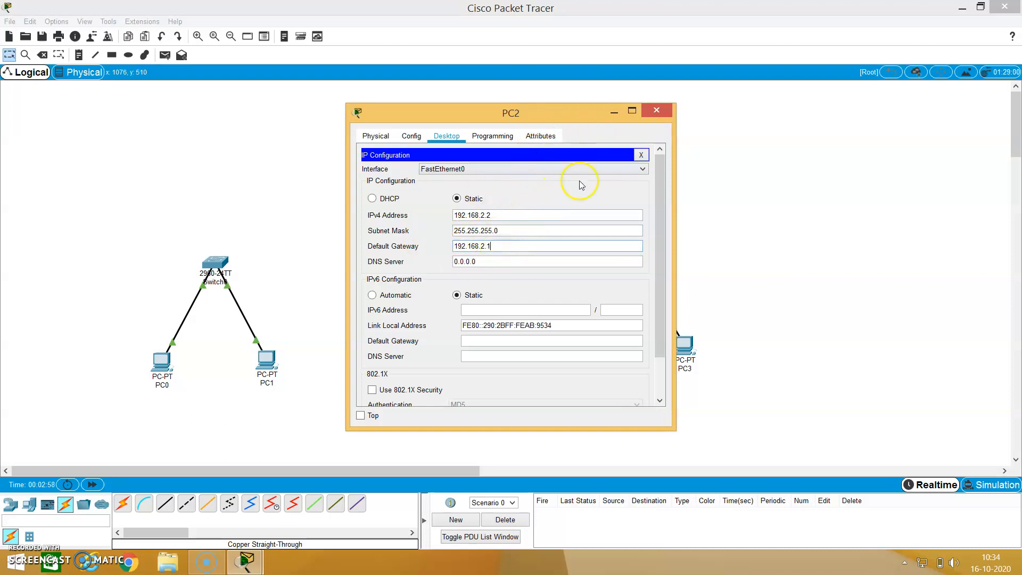
left_click(640, 157)
left_click(655, 111)
- Give PC3 the static IPv4 address 192.168.2.3, subnet mask 255.255.255.0 and default gateway 192.168.2.1
left_click(685, 346)
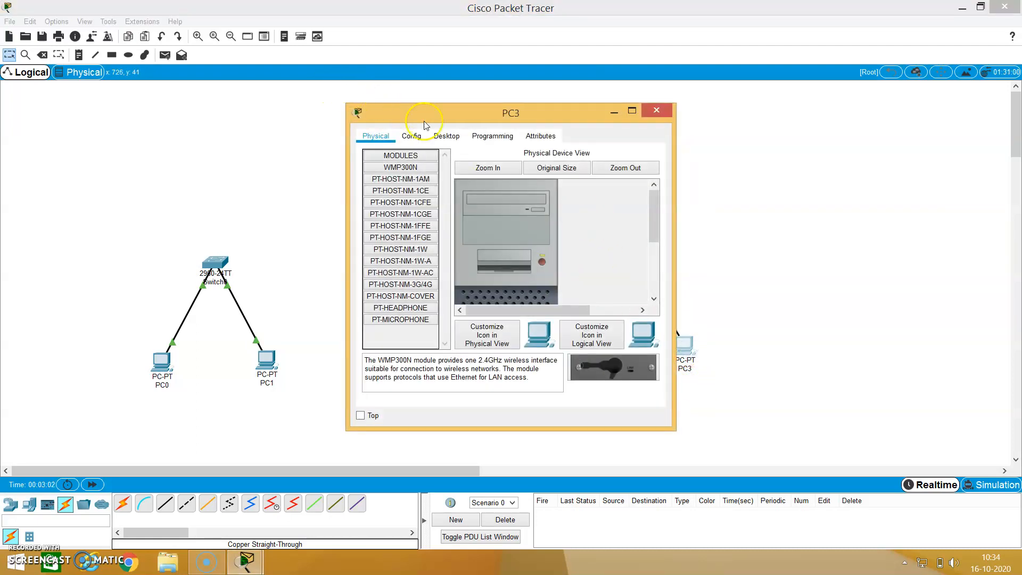
left_click(450, 137)
left_click(400, 173)
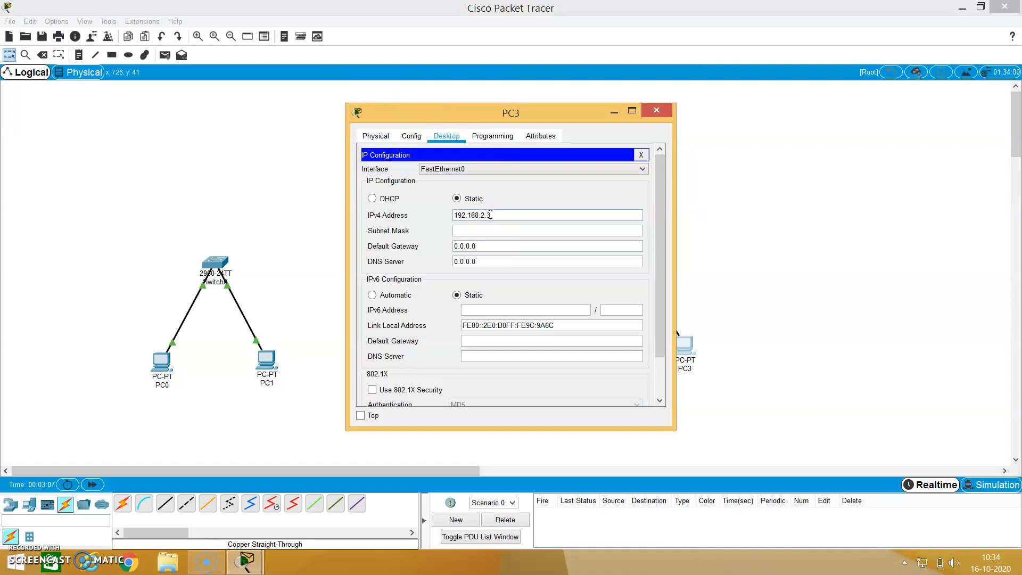
left_click(479, 230)
key("Tab")
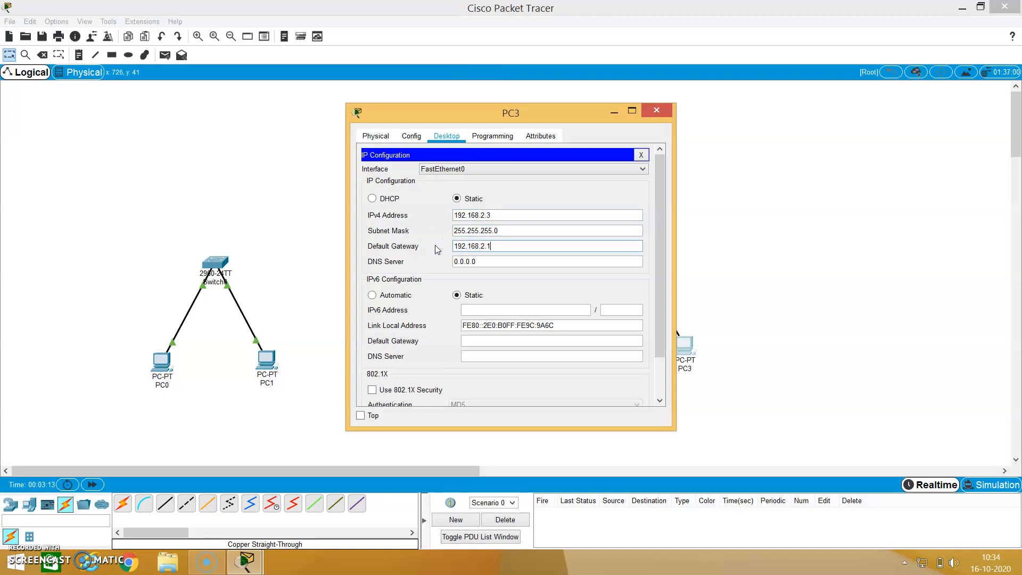
left_click(658, 113)
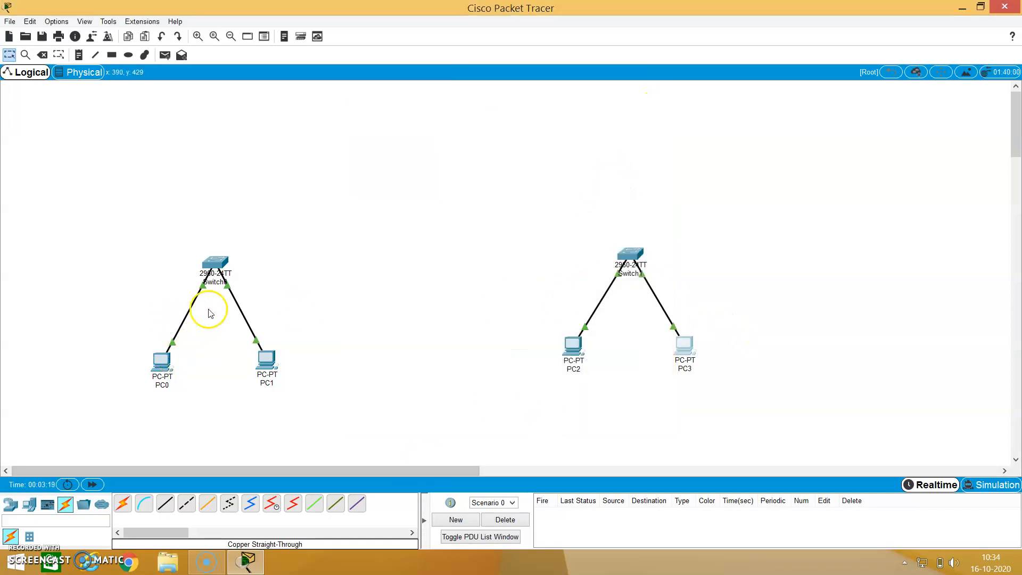
- Test connectivity within the first network by sending a simple PDU from PC0 to PC1
left_click(165, 55)
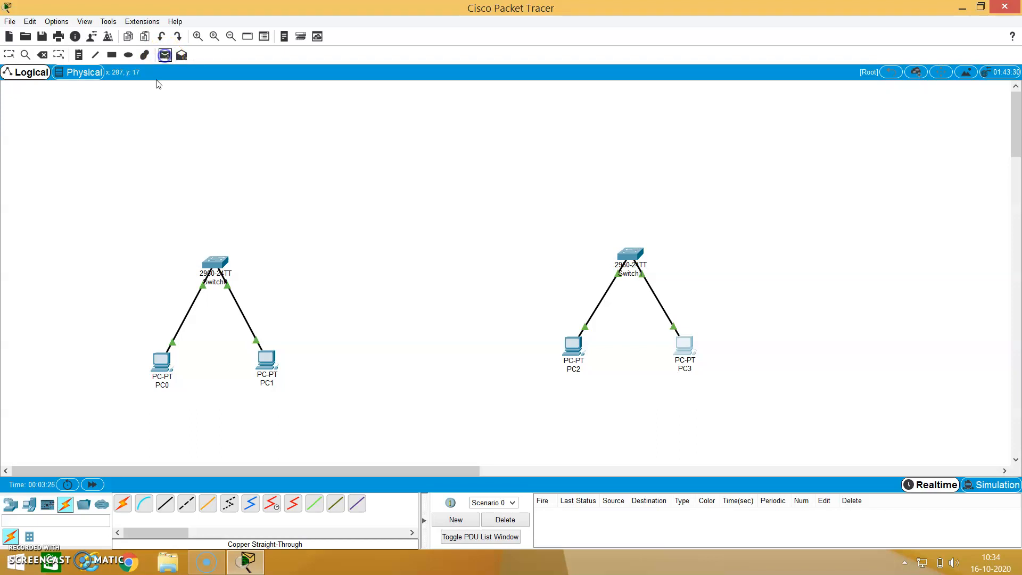
left_click(162, 364)
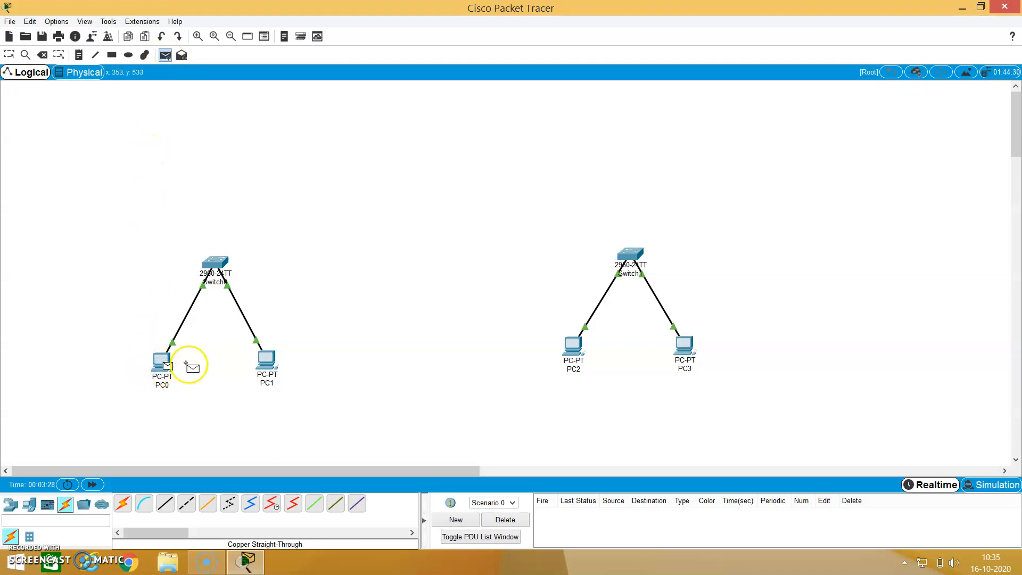
left_click(271, 364)
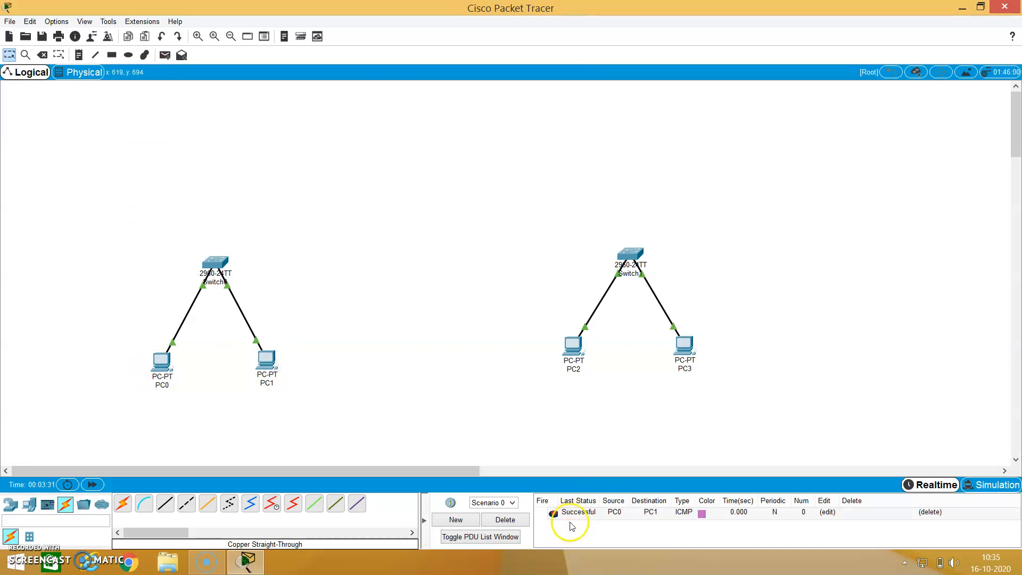
left_click(567, 521)
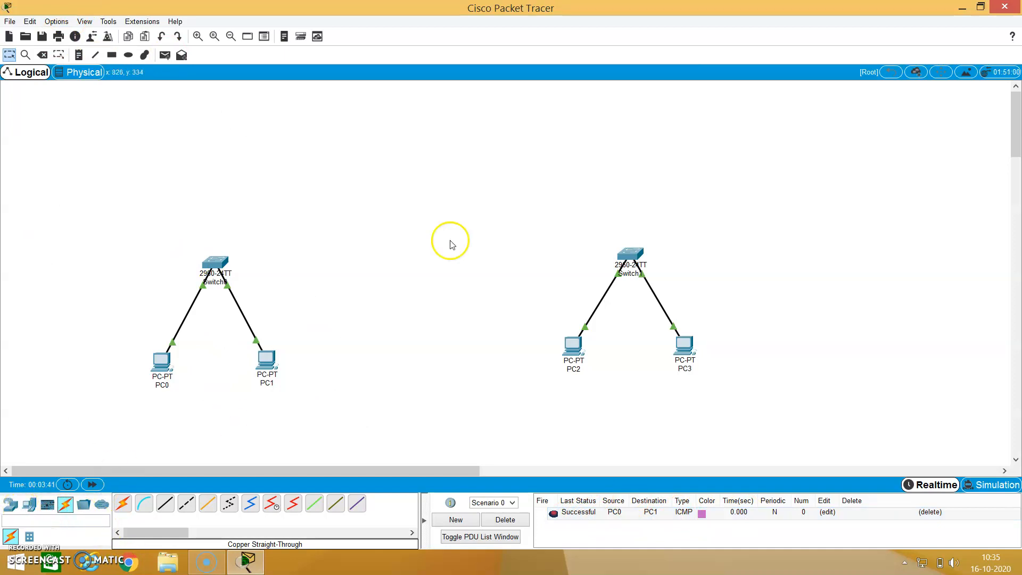
left_click(629, 255)
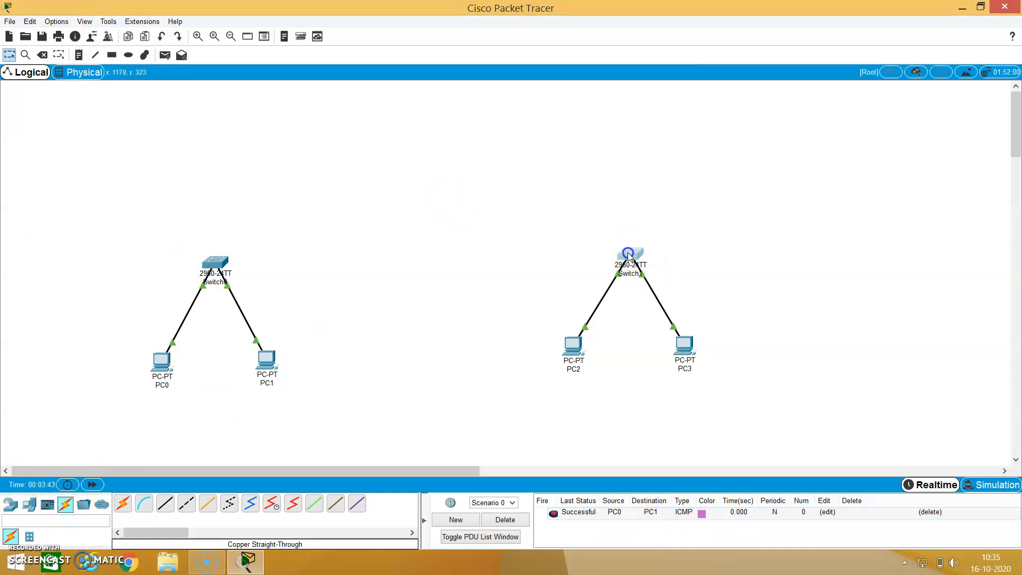
left_click(655, 112)
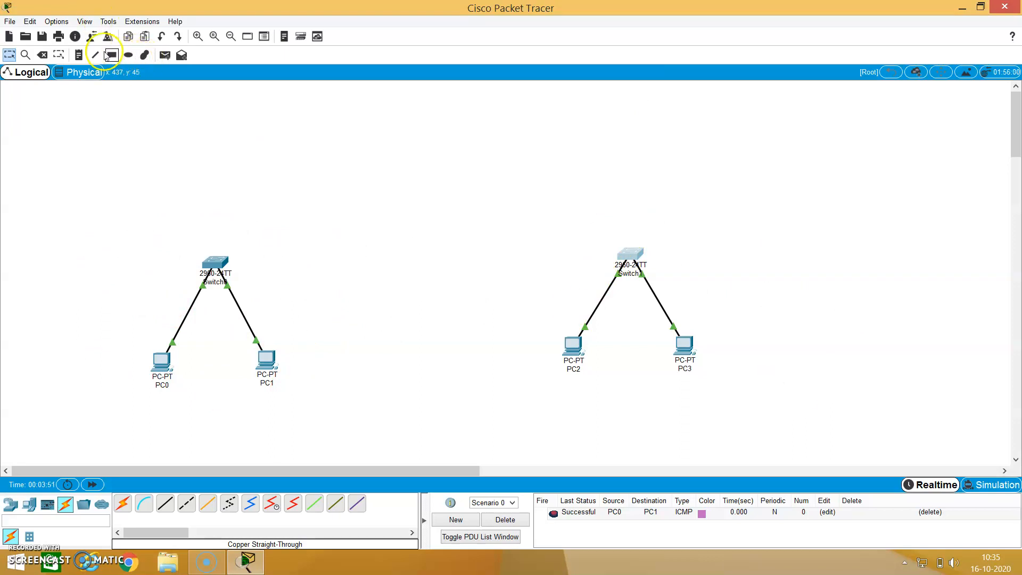
- Draw a rectangle filled with green #55ff00 around Switch0, PC0 and PC1
left_click(110, 54)
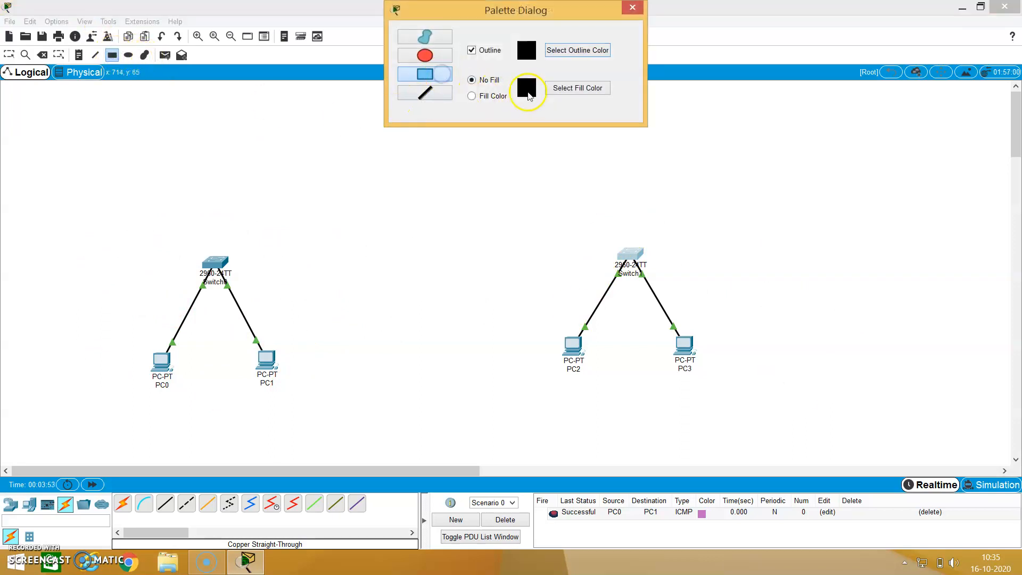
left_click(589, 88)
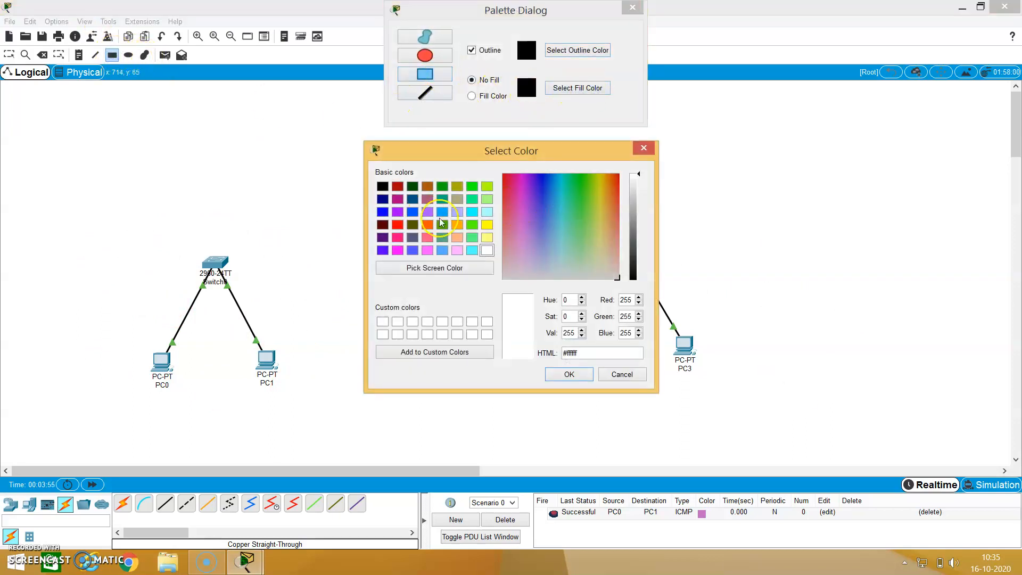
left_click(472, 224)
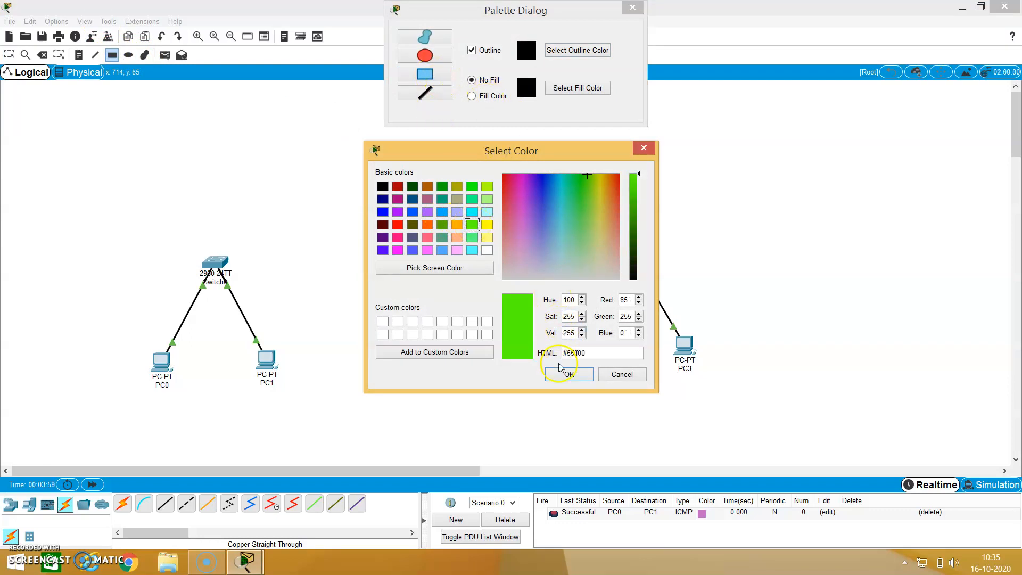
left_click(568, 374)
left_click(474, 97)
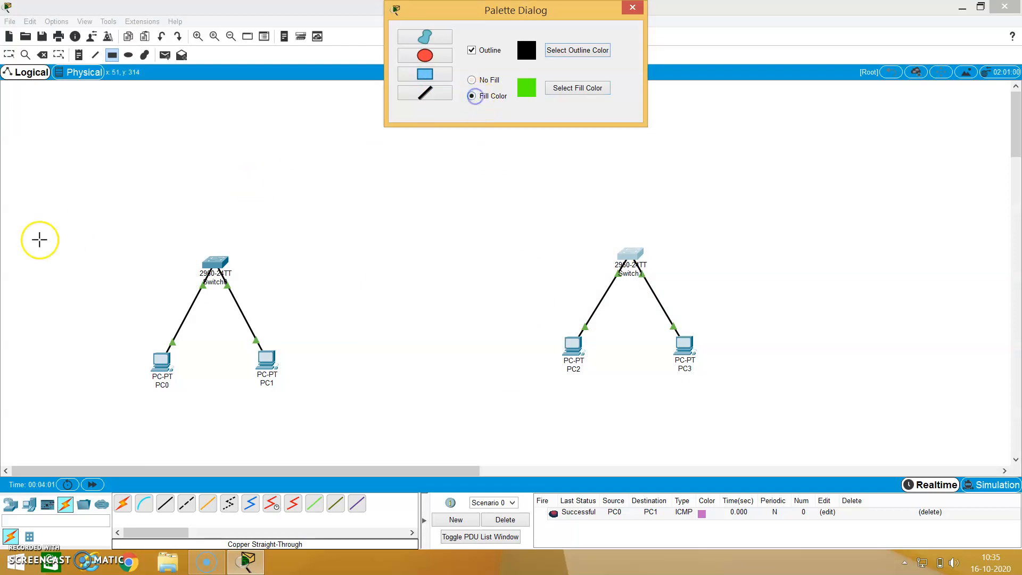
left_click_drag(78, 213, 348, 417)
- Place the text note 192.168.1.0 inside the green rectangle, near its upper-left corner
left_click(97, 56)
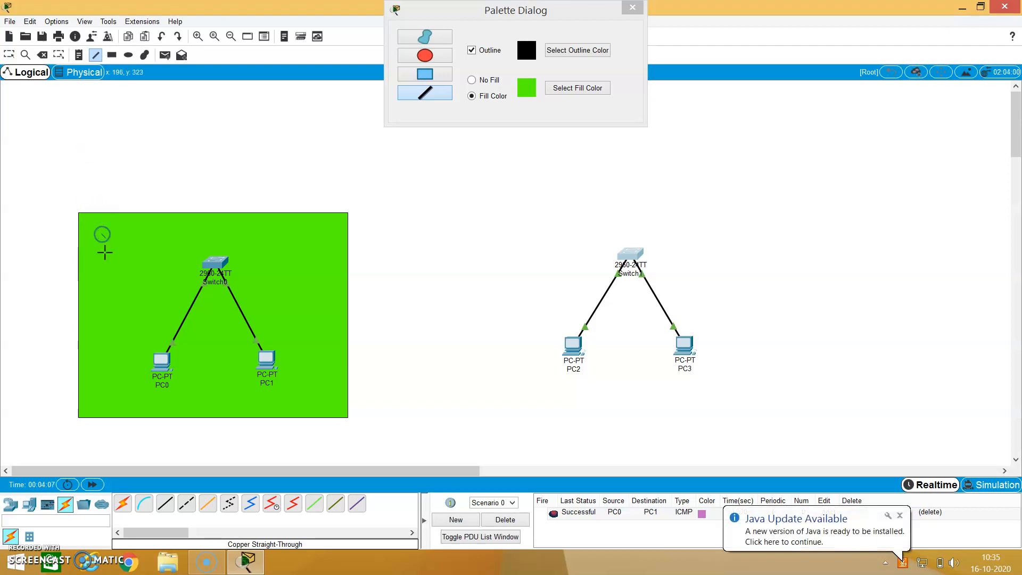
left_click(78, 54)
left_click(95, 238)
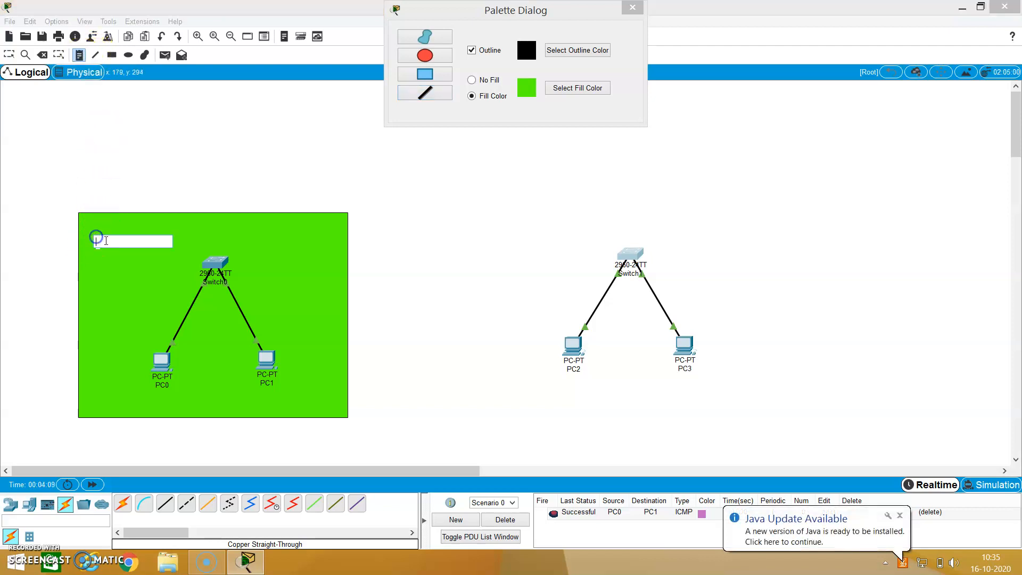
type("192.168.1.0")
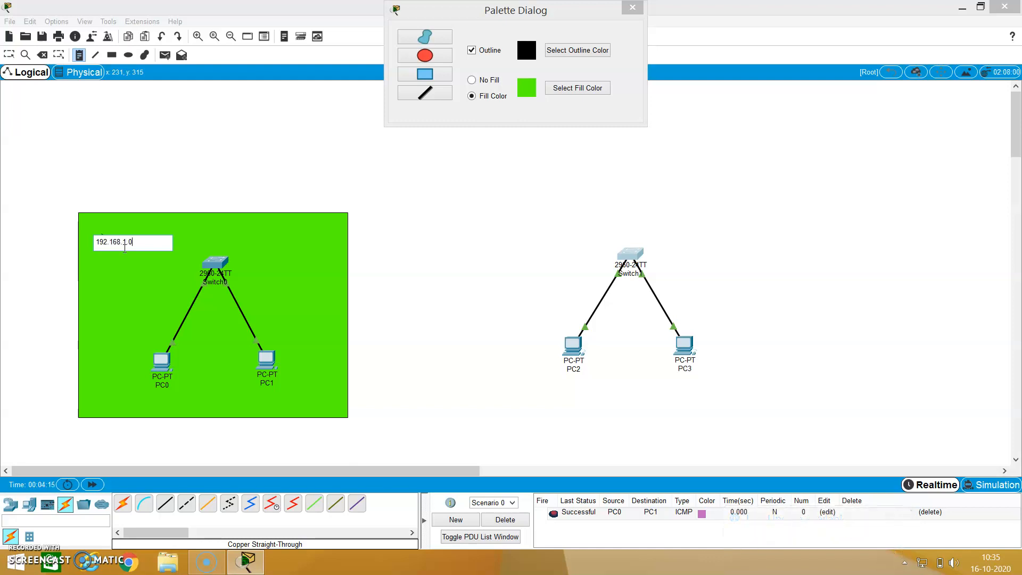
- Draw a rectangle filled with yellow #ffff00 around Switch1, PC2 and PC3
left_click(446, 77)
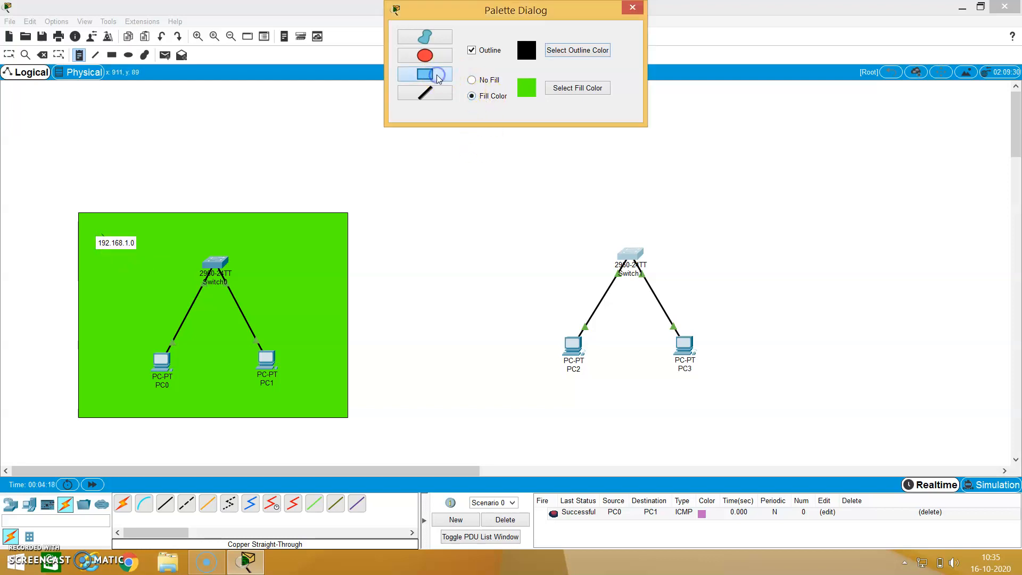
left_click(579, 89)
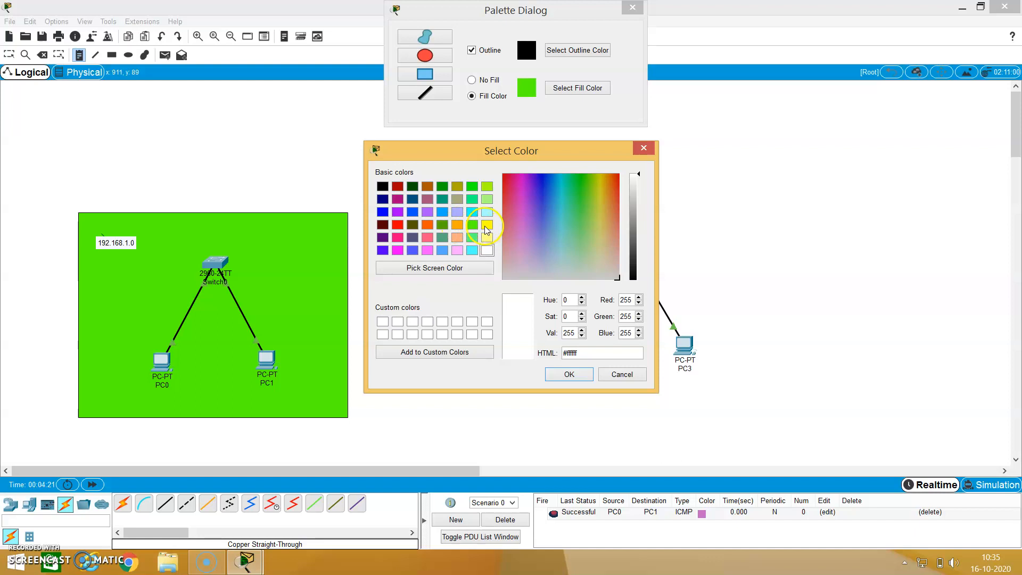
left_click(487, 228)
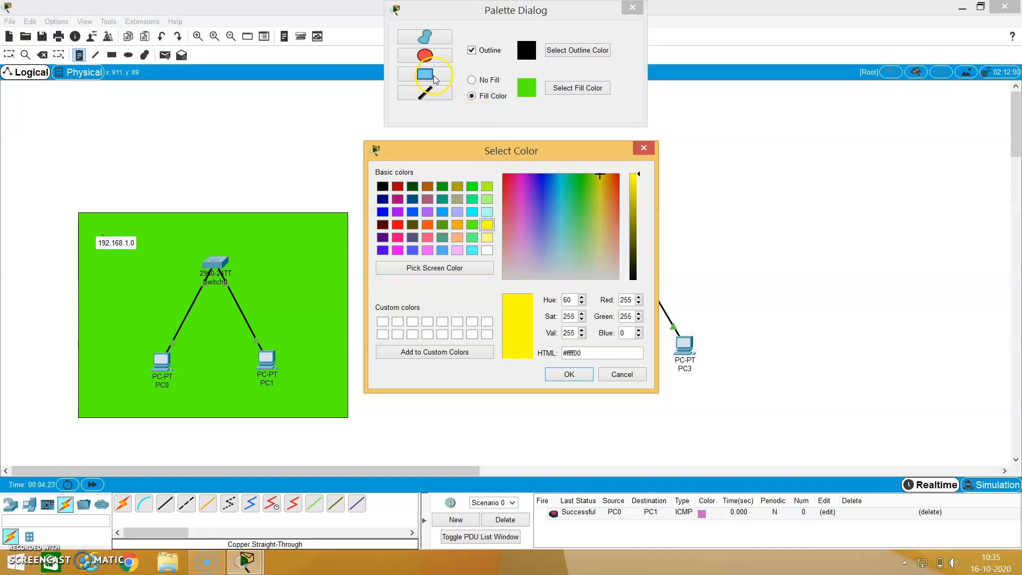
left_click(569, 374)
mouse_move(518, 213)
left_mouse_down()
mouse_move(702, 357)
mouse_move(748, 407)
left_mouse_up()
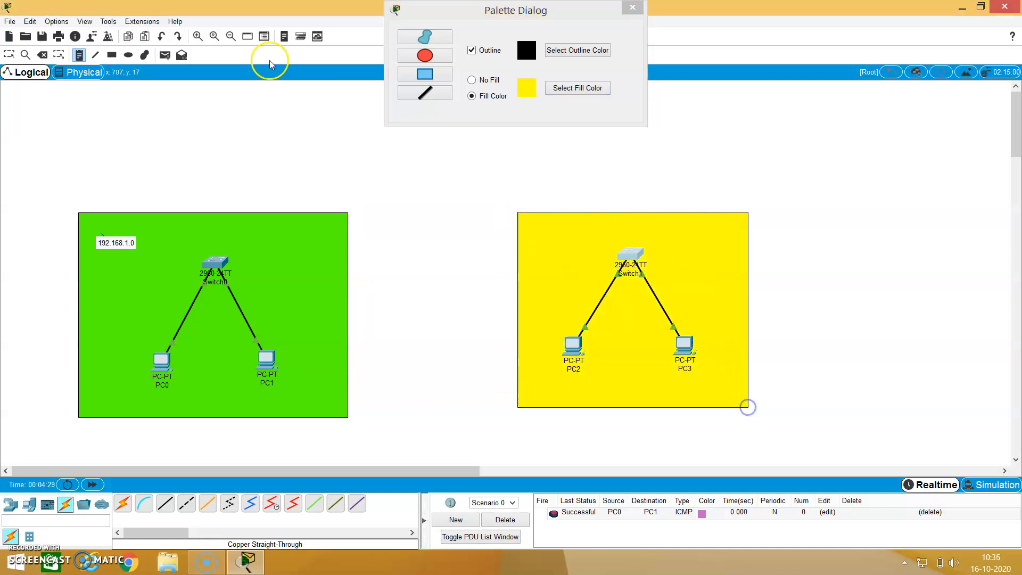
- Place the text note 192.168.2.0 inside the yellow rectangle beside Switch1 and close the drawing palette
left_click(80, 56)
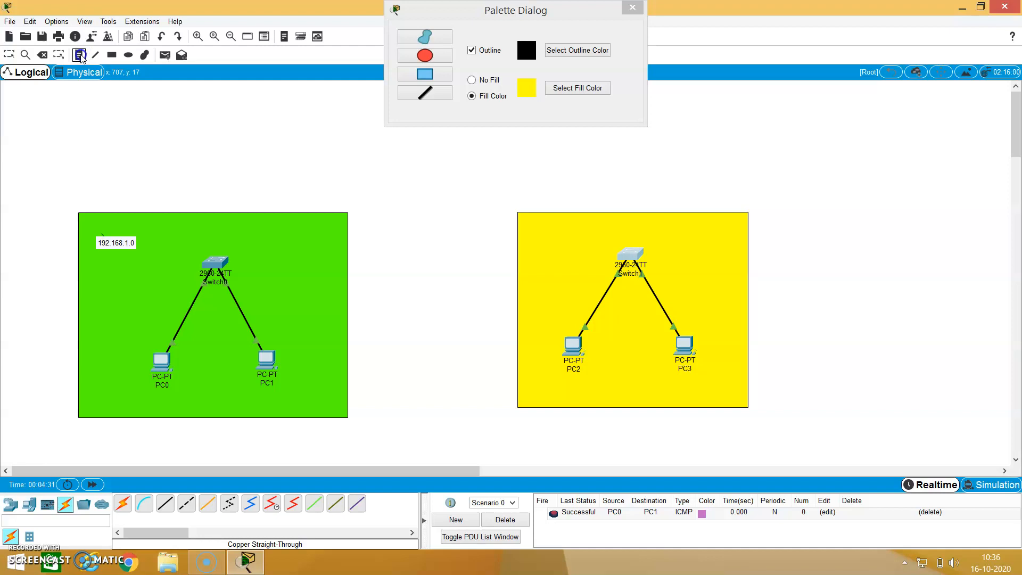
left_click(568, 233)
type("192.168.2.0")
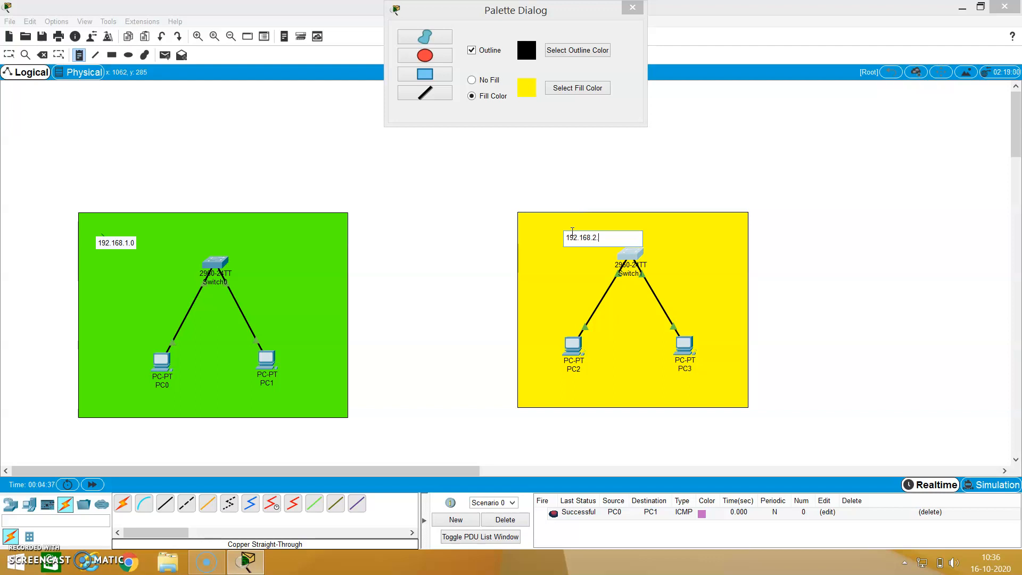
left_click(634, 9)
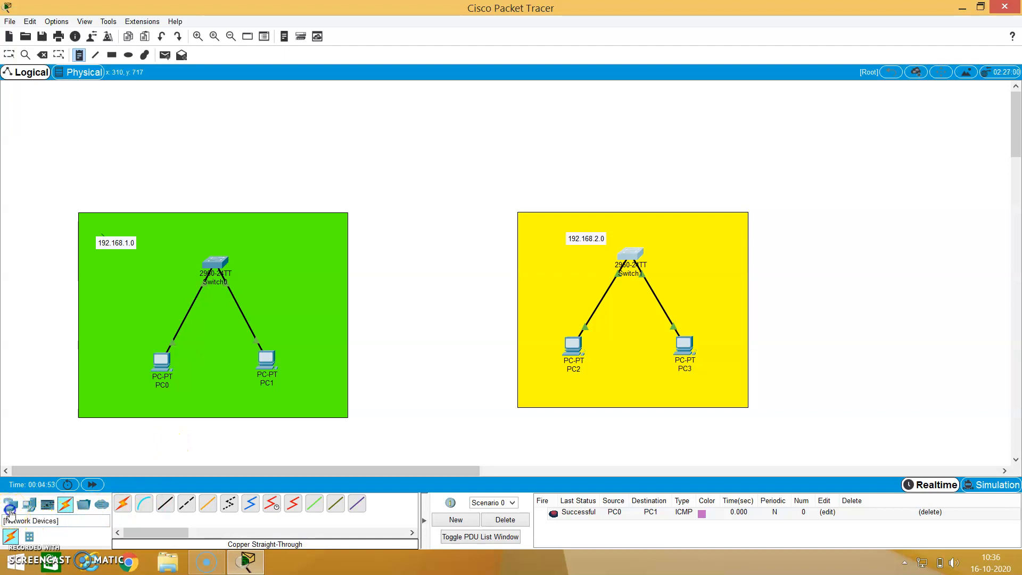
- Add two 2911 routers above the networks, one near the green area and one near the yellow area
left_click(10, 513)
left_click(208, 514)
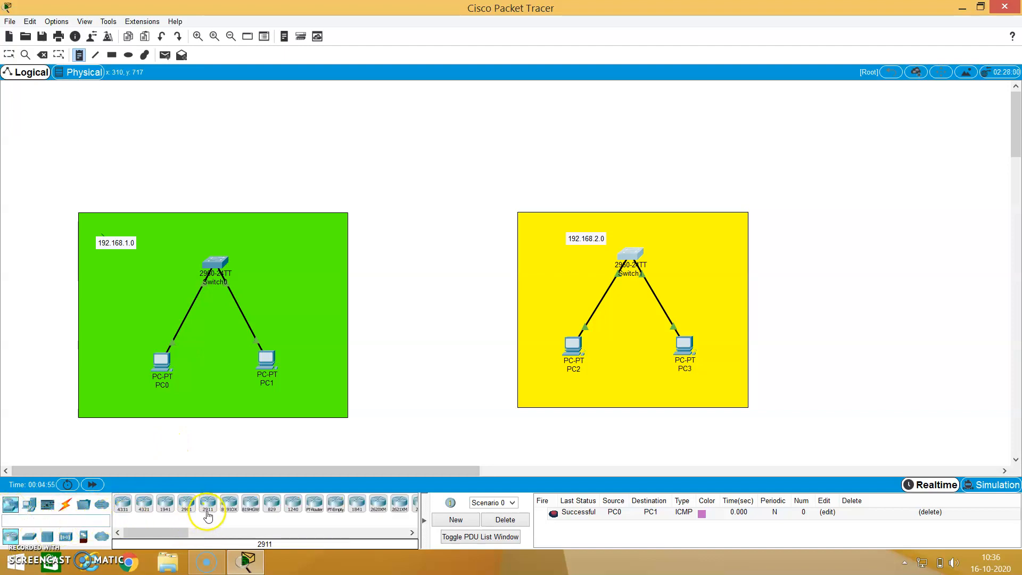
left_click(207, 514)
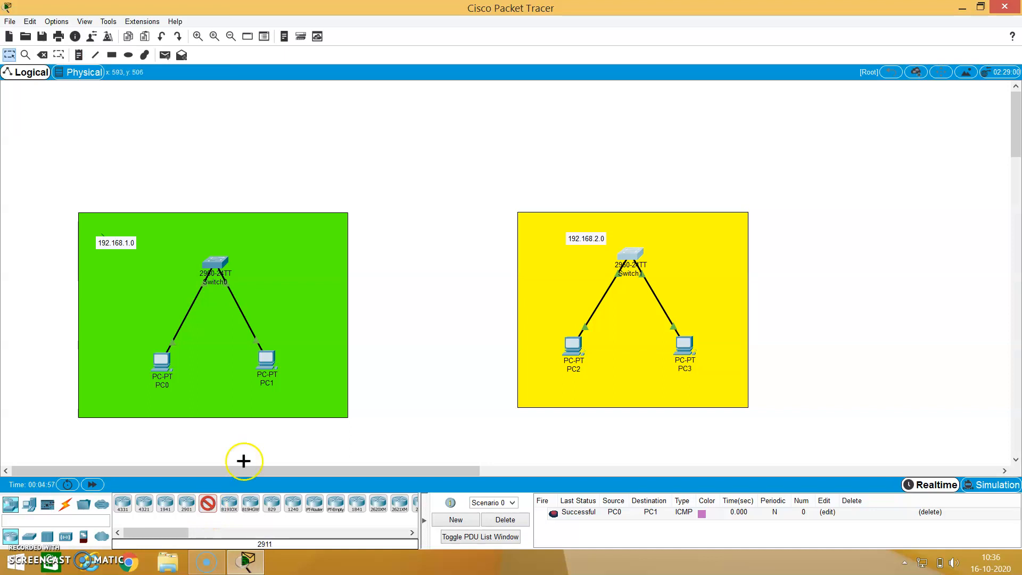
left_click(288, 113)
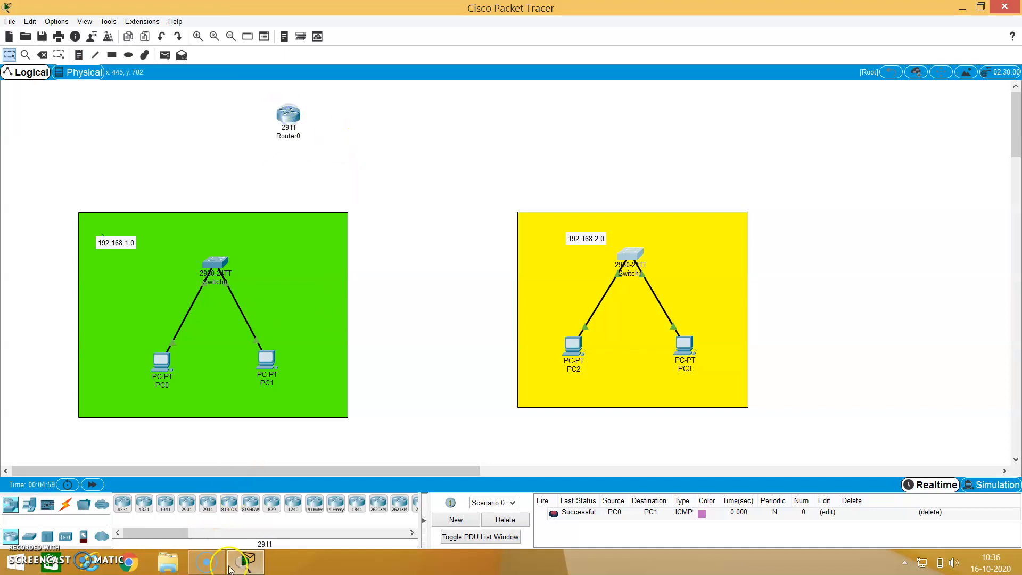
left_click(207, 503)
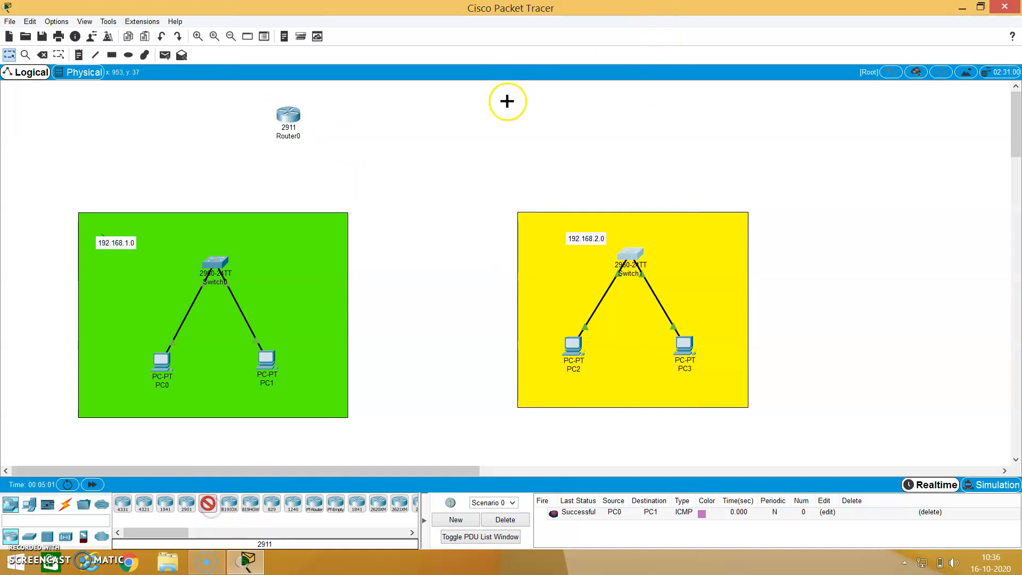
left_click(518, 110)
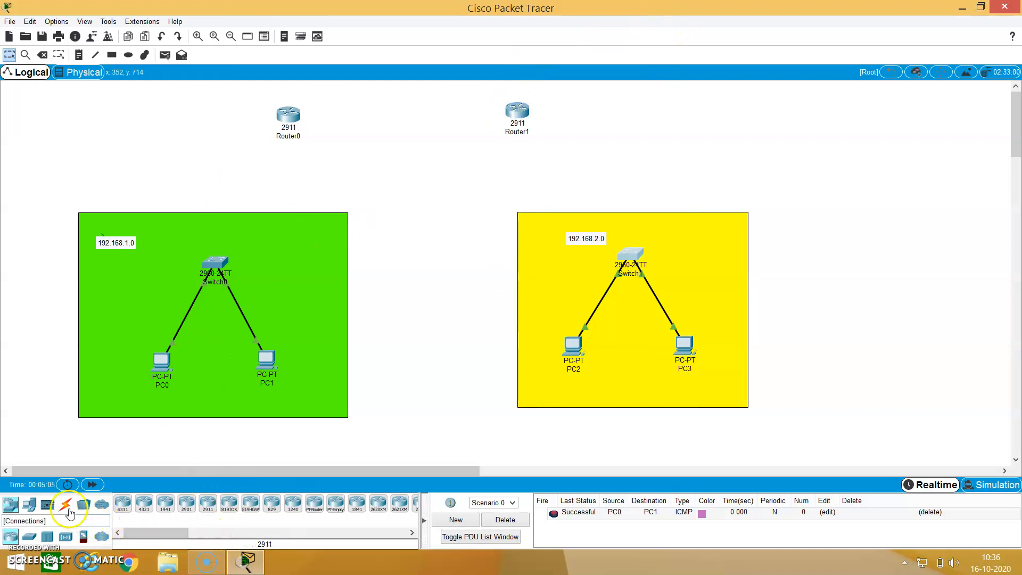
- Connect Switch0's FastEthernet0/3 to Router0's GigabitEthernet0/0 with a Copper Cross-Over cable
left_click(67, 508)
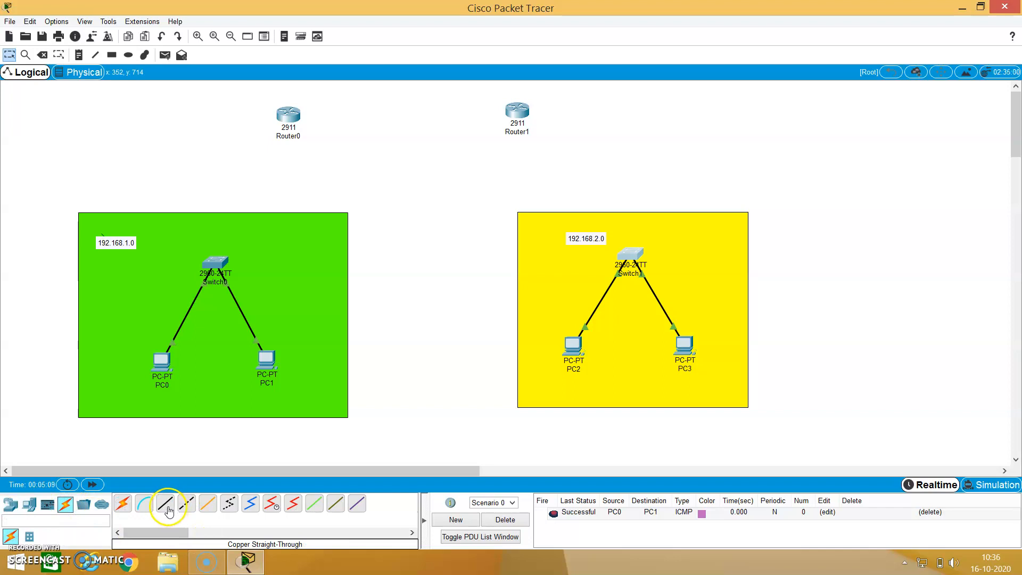
left_click(188, 504)
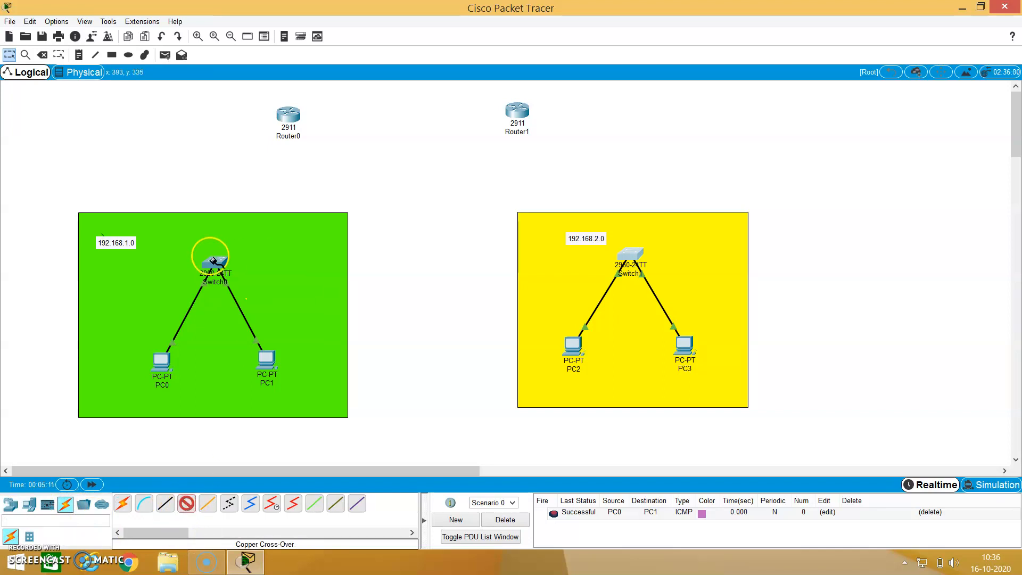
left_click(213, 261)
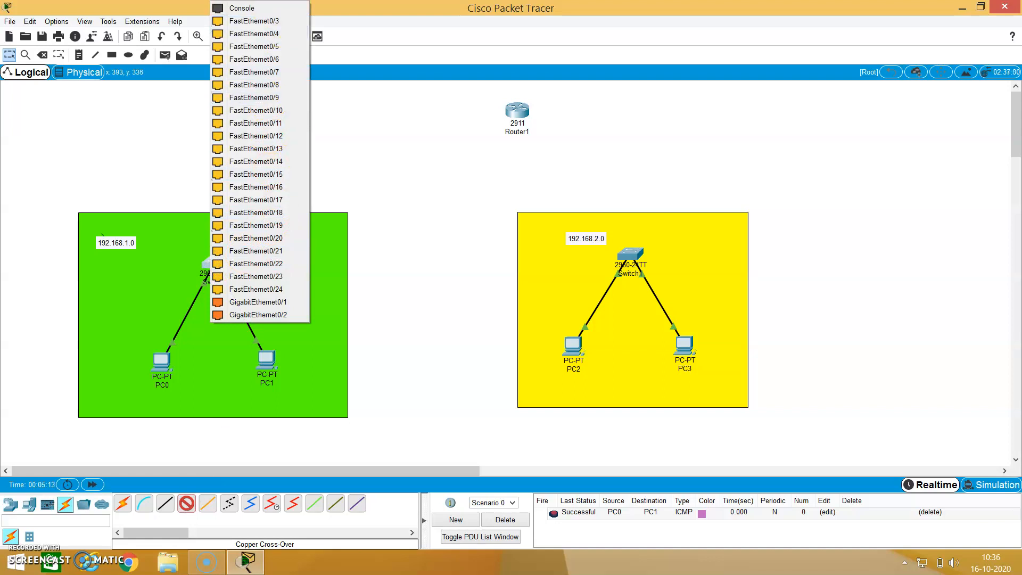
left_click(264, 21)
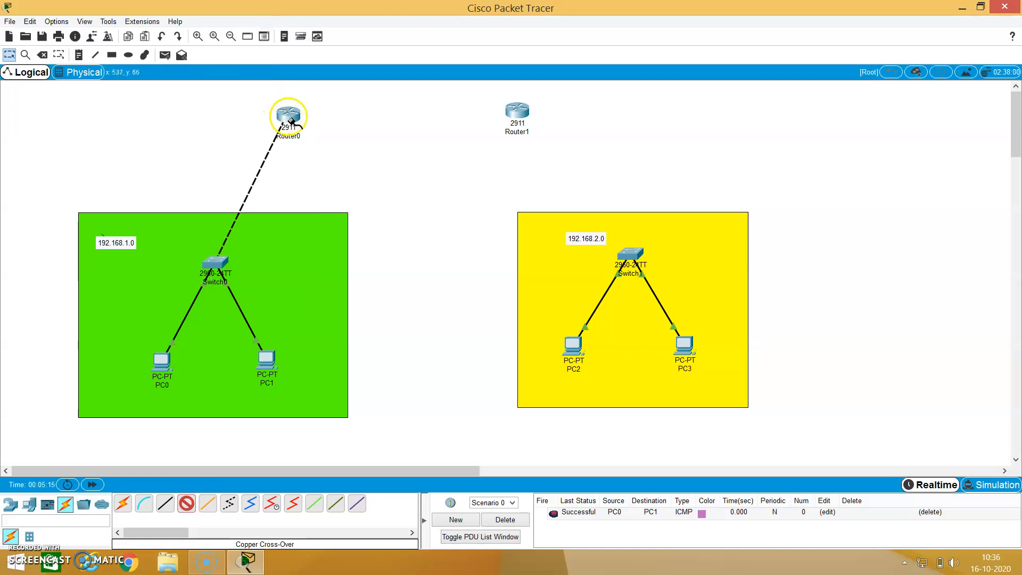
left_click(286, 115)
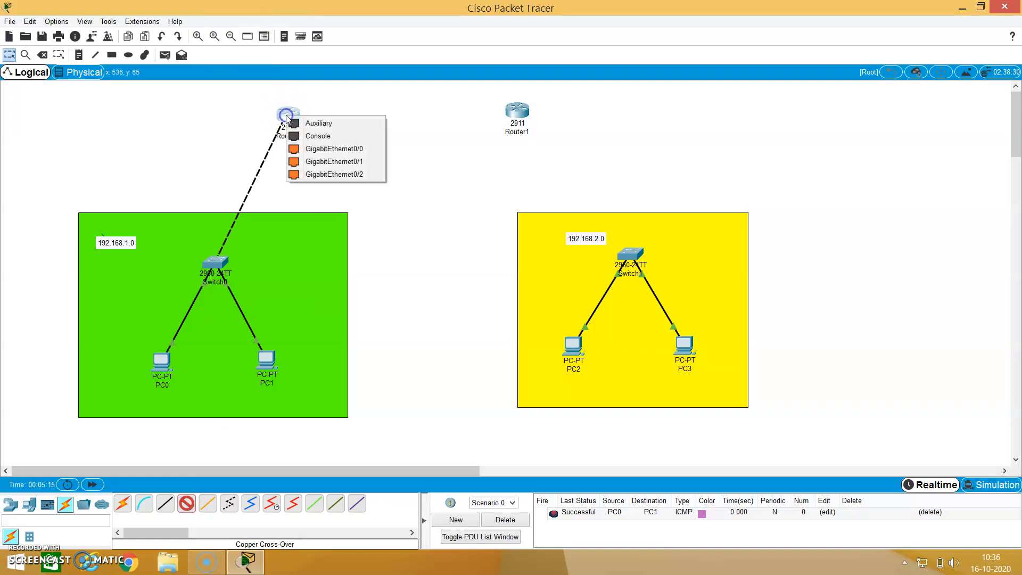
left_click(325, 150)
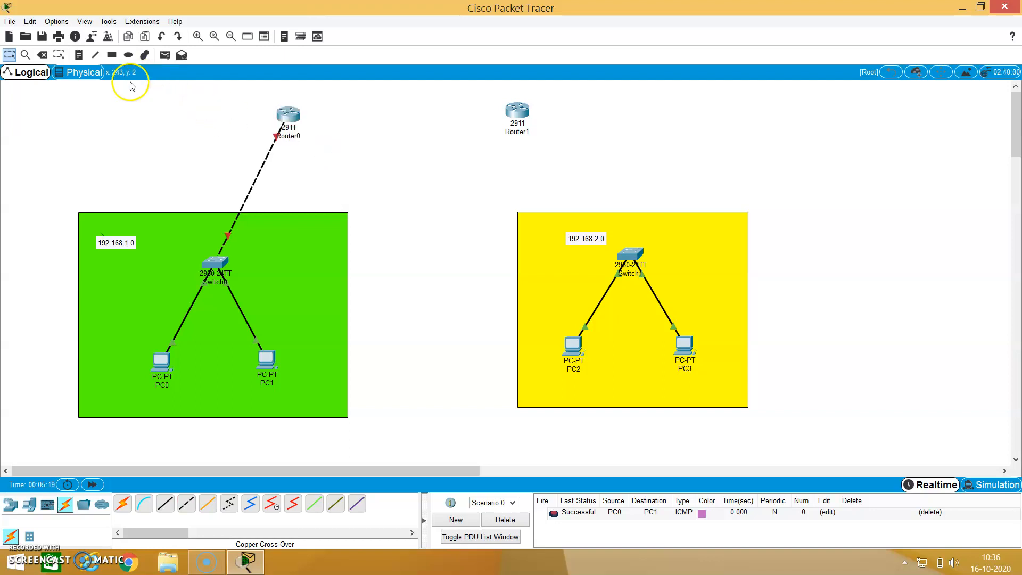
- Connect Switch1 to Router1 with a Copper Cross-Over cable
left_click(187, 506)
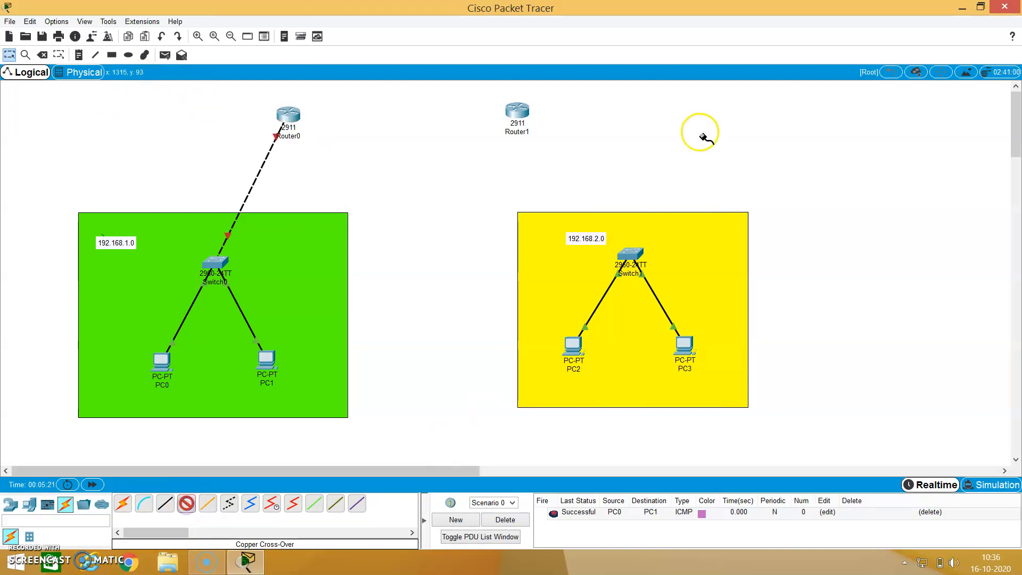
left_click(631, 254)
left_click(665, 269)
left_click(518, 106)
left_click(542, 138)
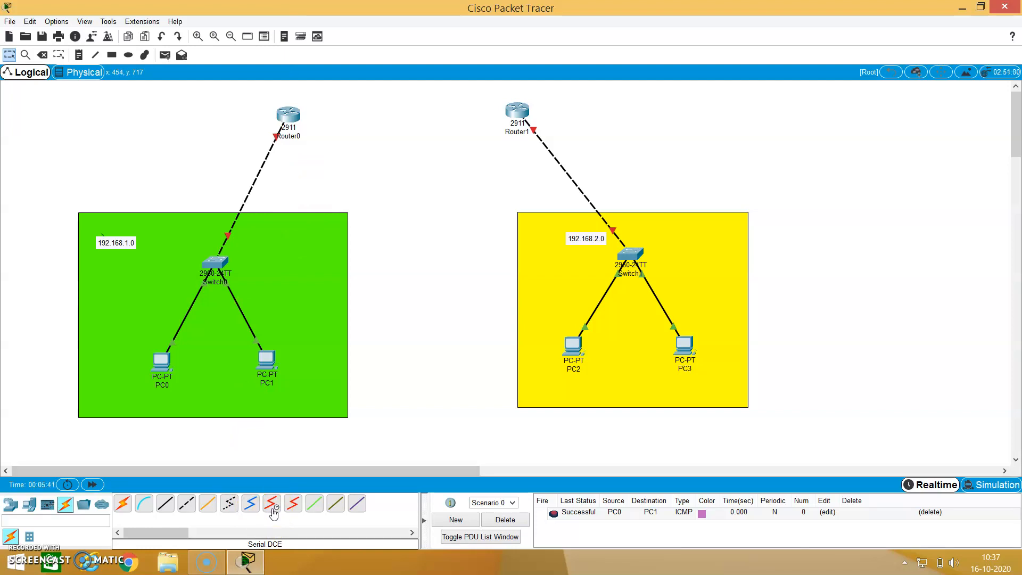
- Try to attach a Serial DCE cable to Router0's GigabitEthernet0/1 port
left_click(273, 507)
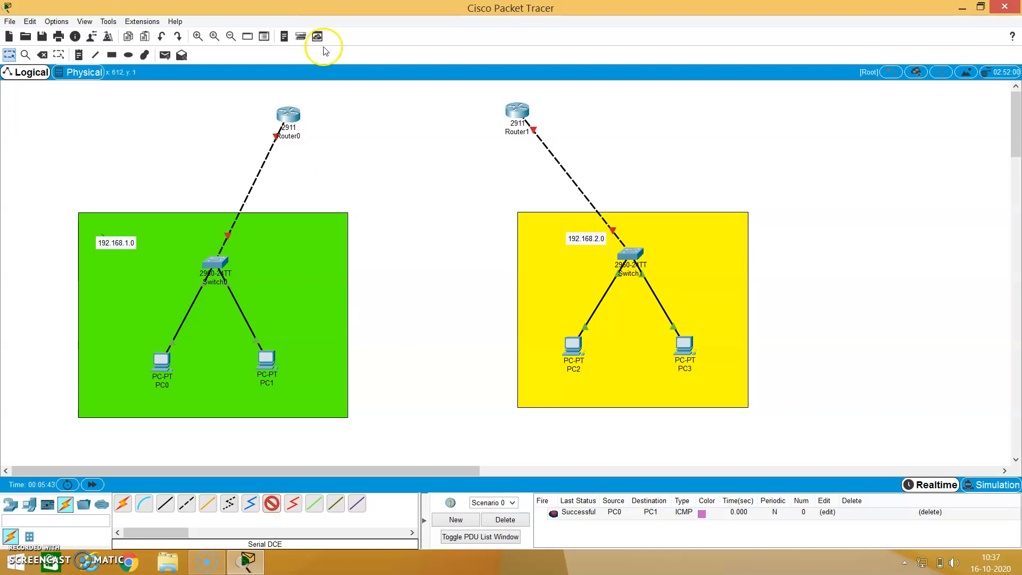
left_click(288, 113)
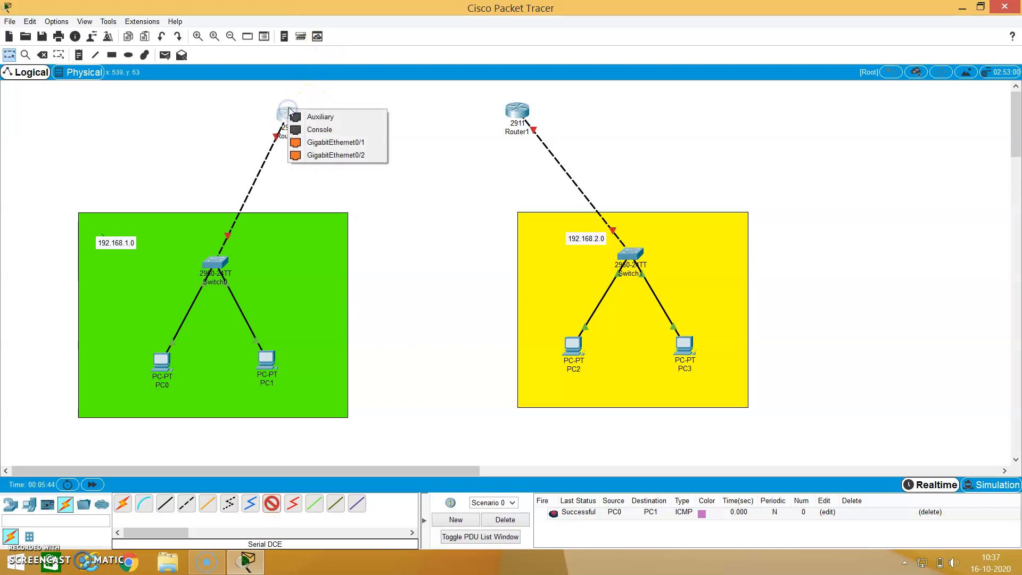
left_click(330, 143)
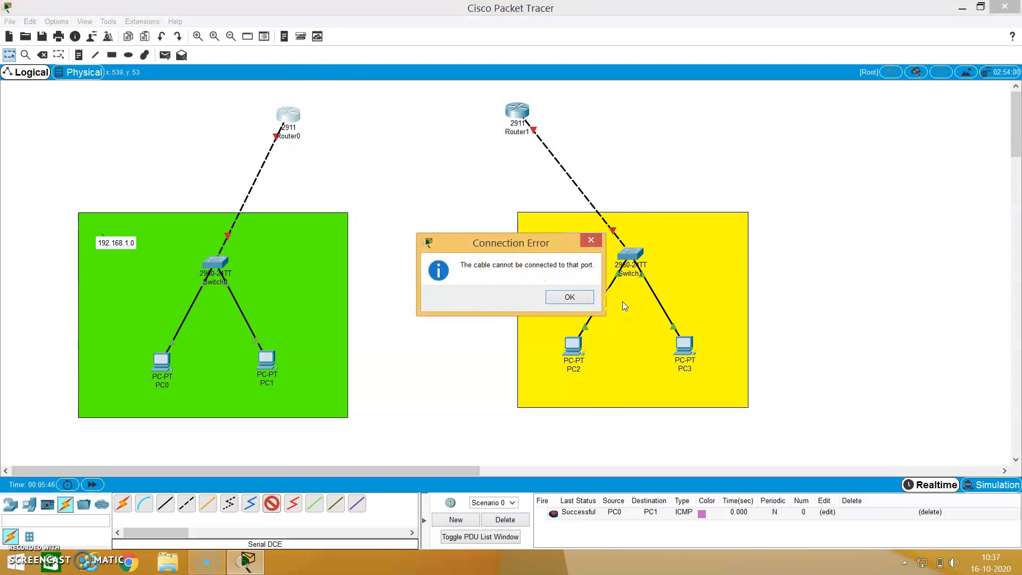
left_click(564, 298)
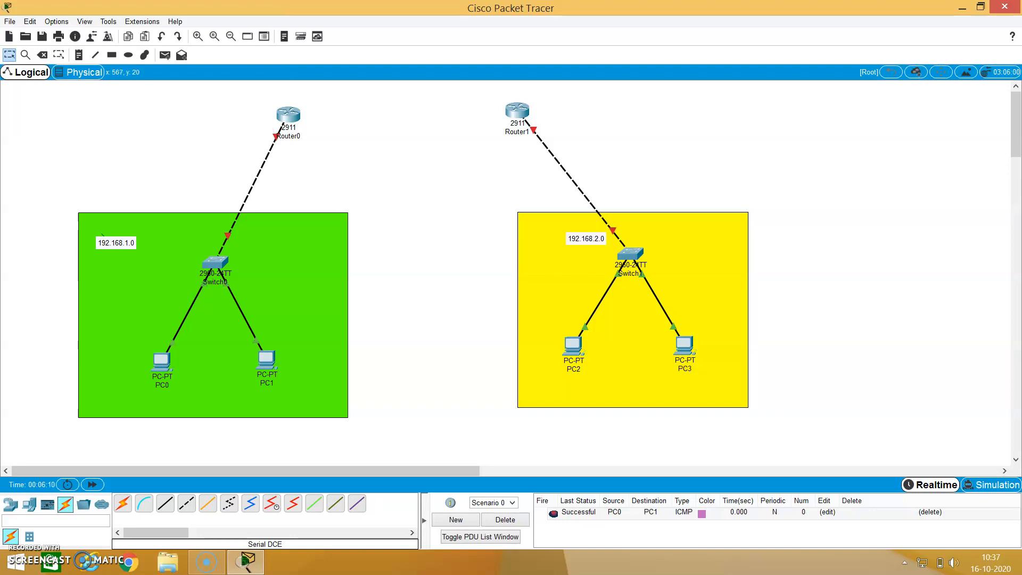
- Switch off Router0's power in its physical device view
left_click(292, 118)
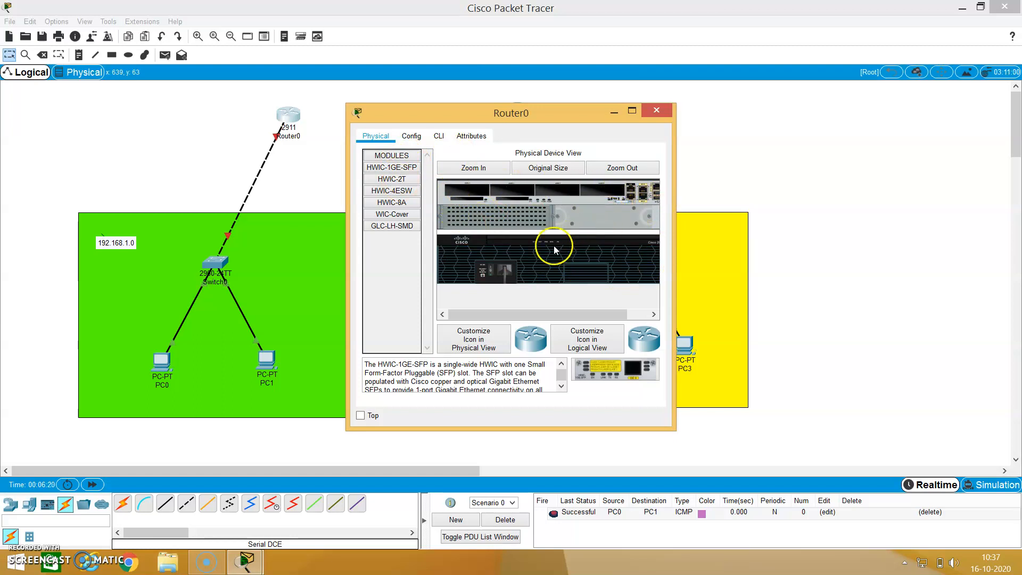
left_click(472, 168)
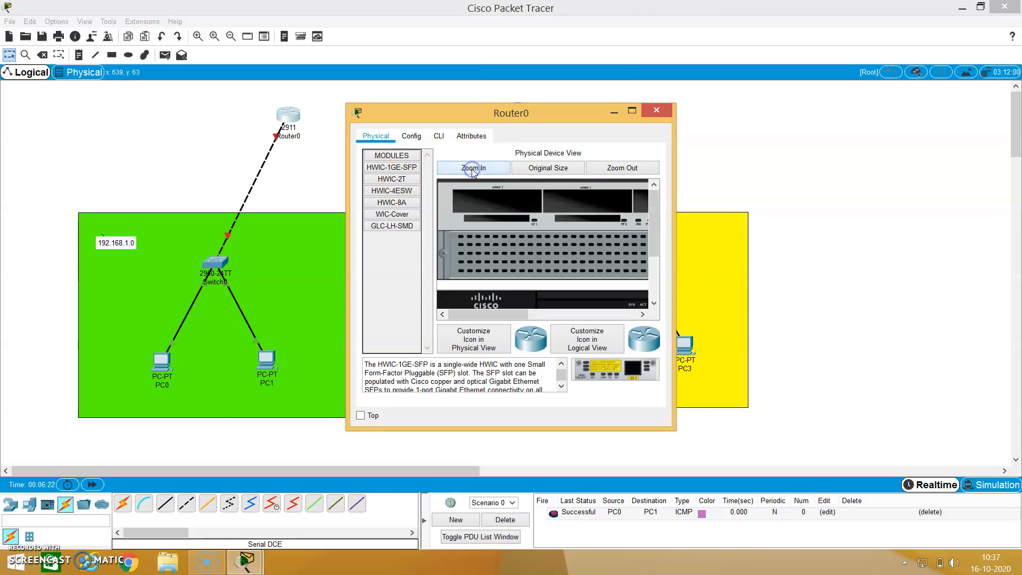
left_click_drag(490, 314, 457, 306)
left_click_drag(653, 225, 654, 284)
left_click(567, 289)
left_click(286, 109)
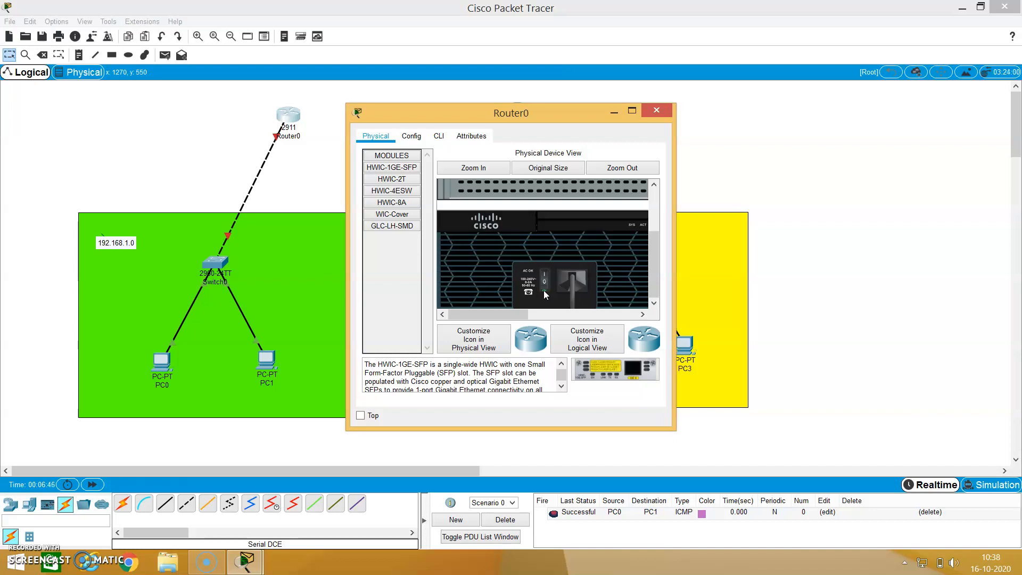
left_click(526, 282)
- Install an HWIC-2T module in Router0's leftmost HWIC slot and close the router's window
left_click(390, 181)
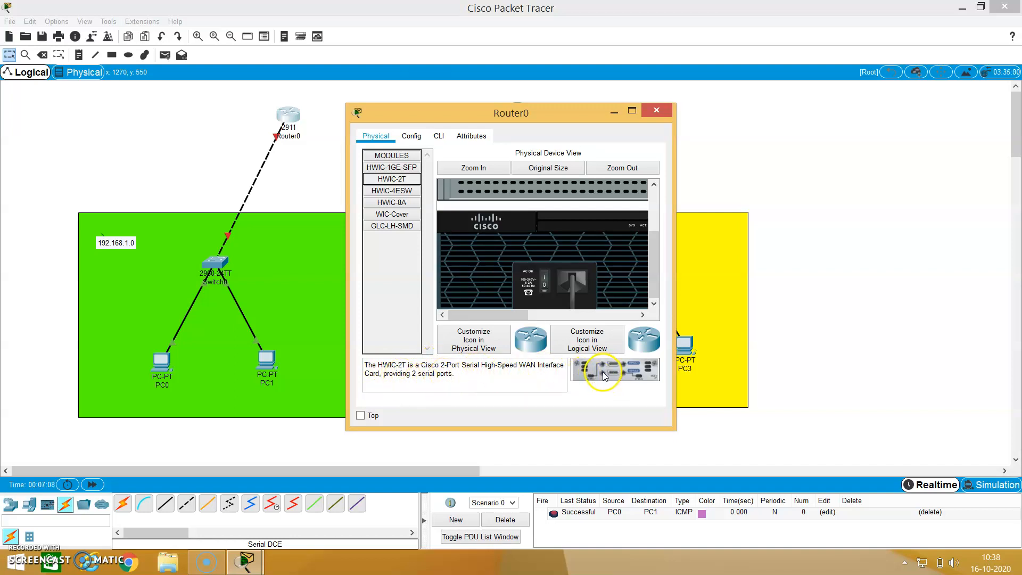
left_click_drag(676, 429, 924, 458)
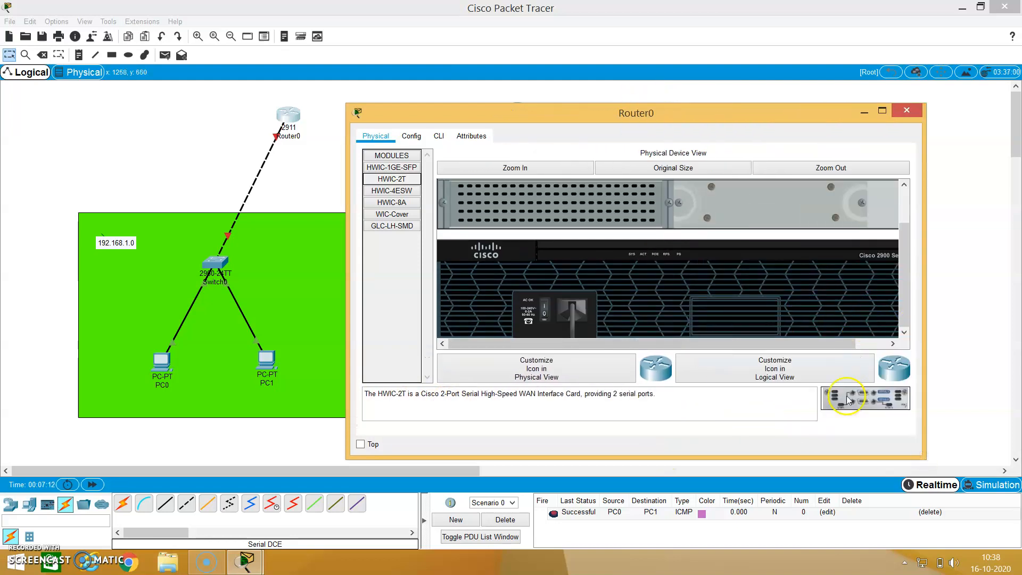
left_click_drag(902, 244, 899, 217)
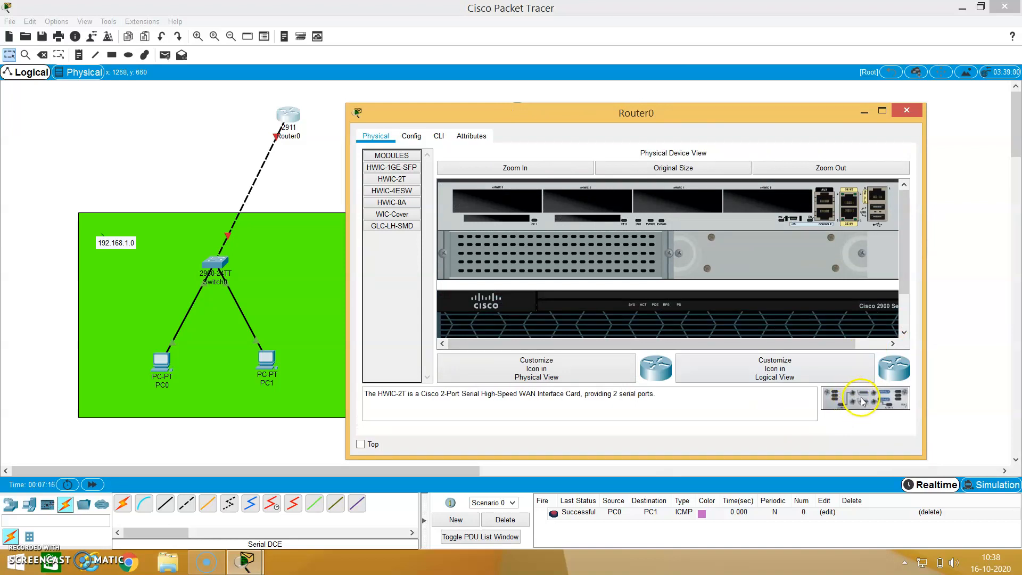
left_click_drag(863, 403, 508, 206)
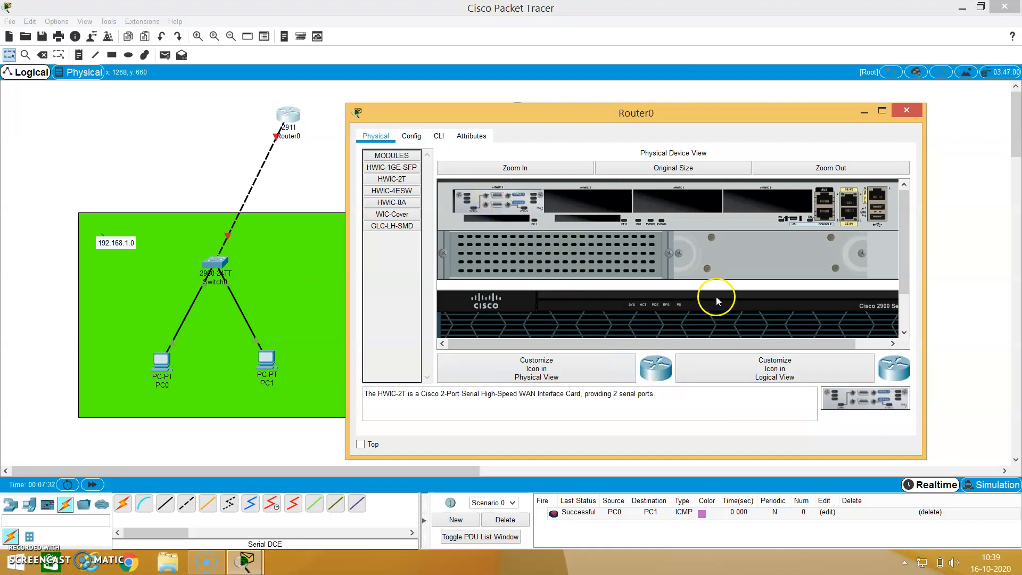
left_click(906, 110)
- Switch off Router1 and install an HWIC-2T module in its leftmost HWIC slot
left_click(517, 111)
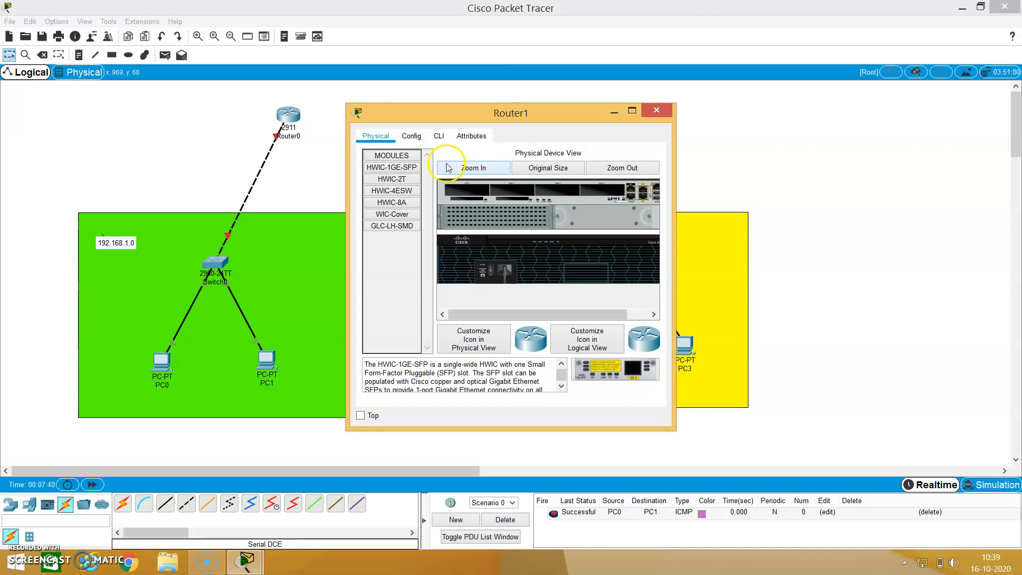
left_click(486, 167)
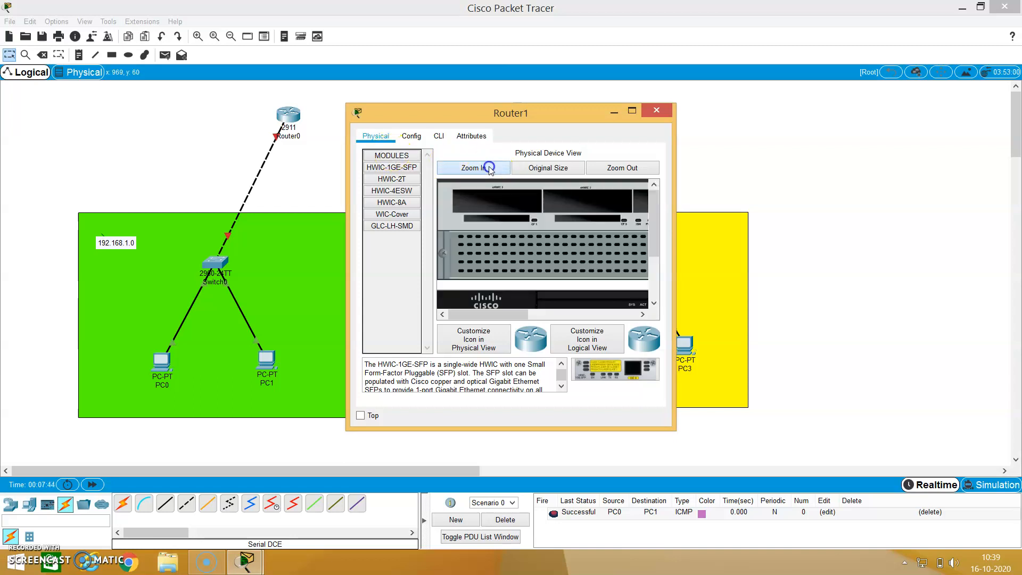
left_click_drag(656, 234, 657, 276)
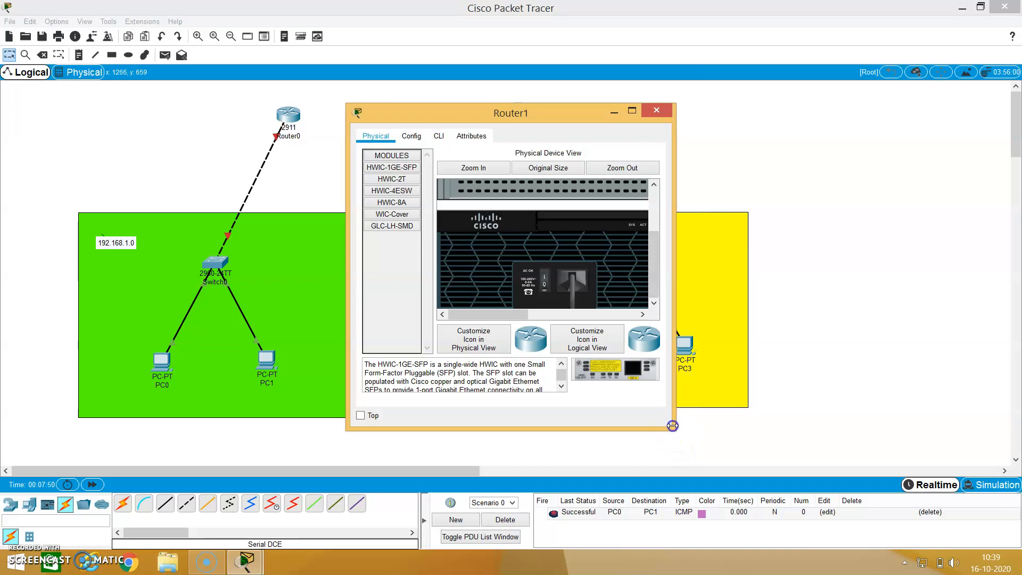
left_click_drag(673, 426, 850, 428)
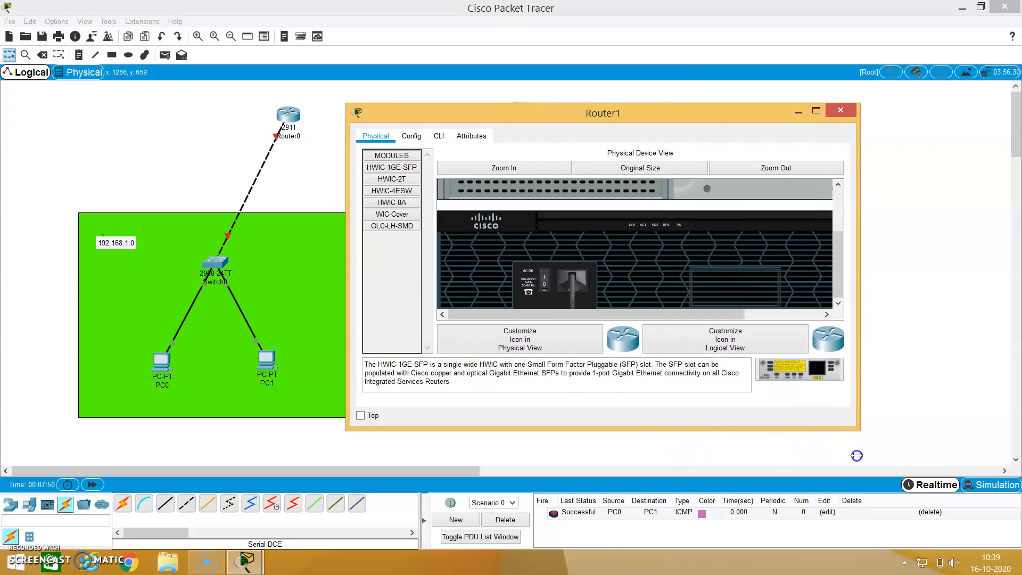
left_click(389, 182)
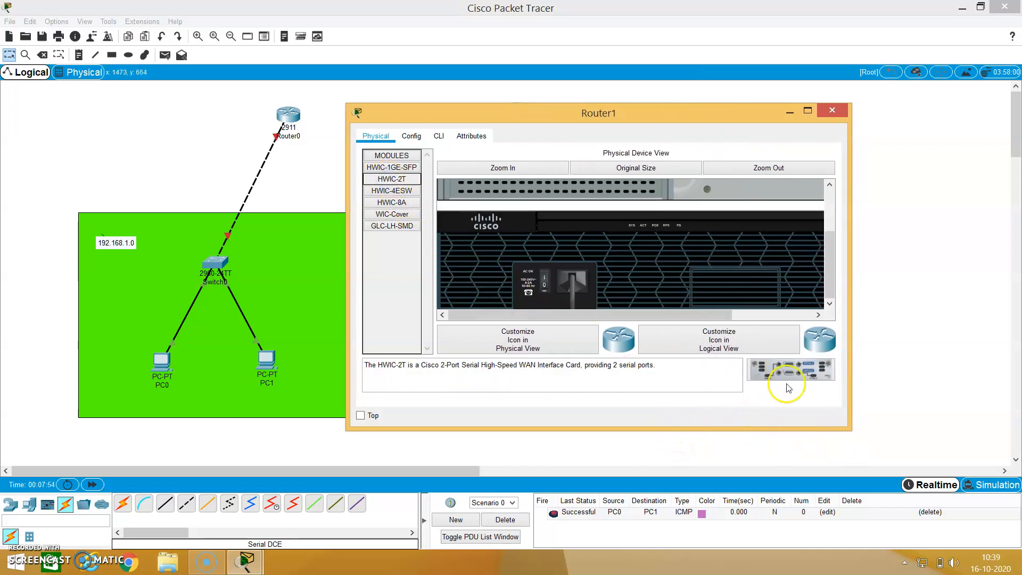
left_click(831, 211)
left_click_drag(793, 373, 491, 205)
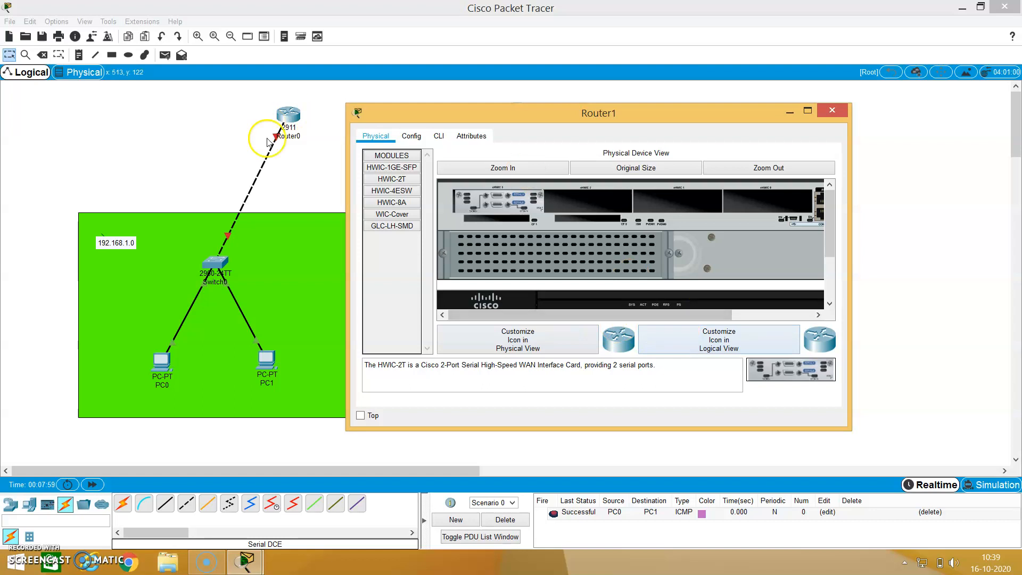
- Switch Router1's power back on and close its window
scroll(522, 277, "down", 3)
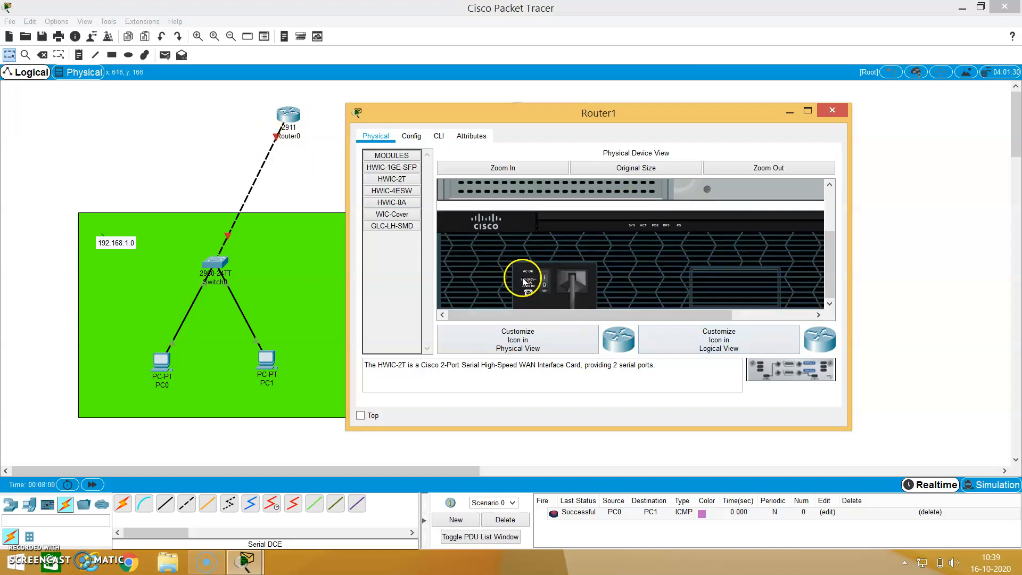
left_click(547, 290)
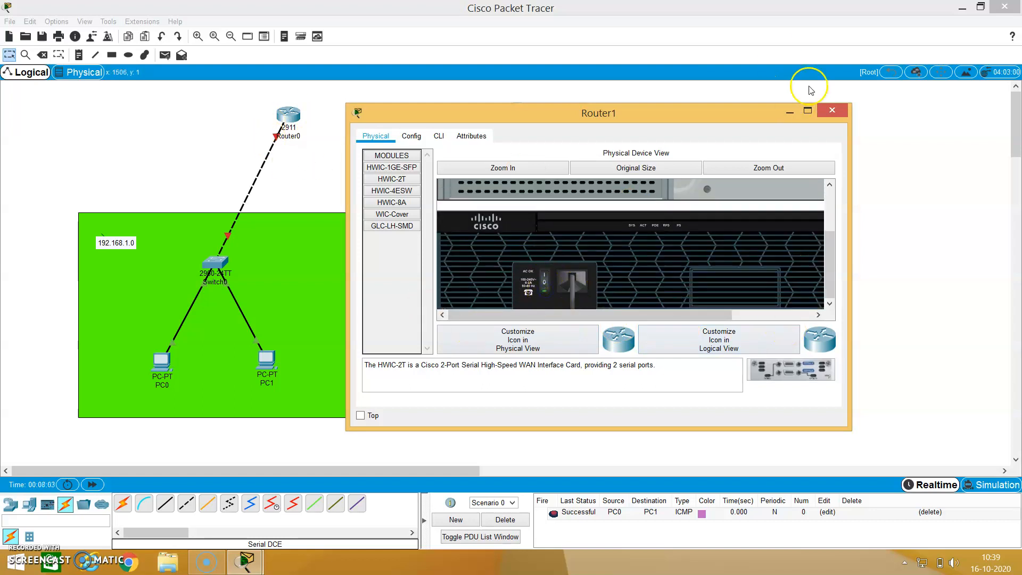
left_click(832, 110)
- Switch Router0's power back on in its physical device view and close its window
left_click(288, 116)
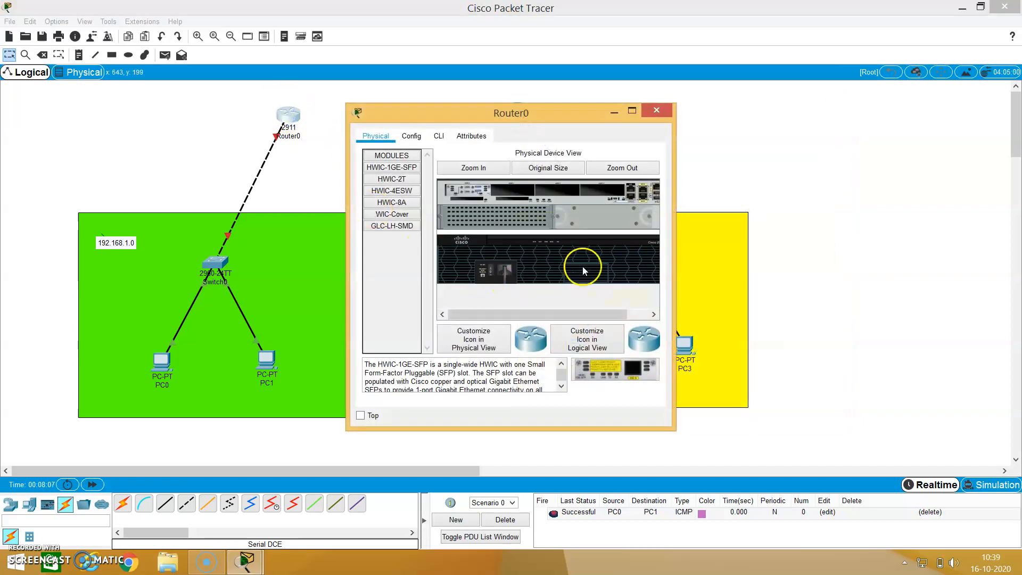
left_click(483, 170)
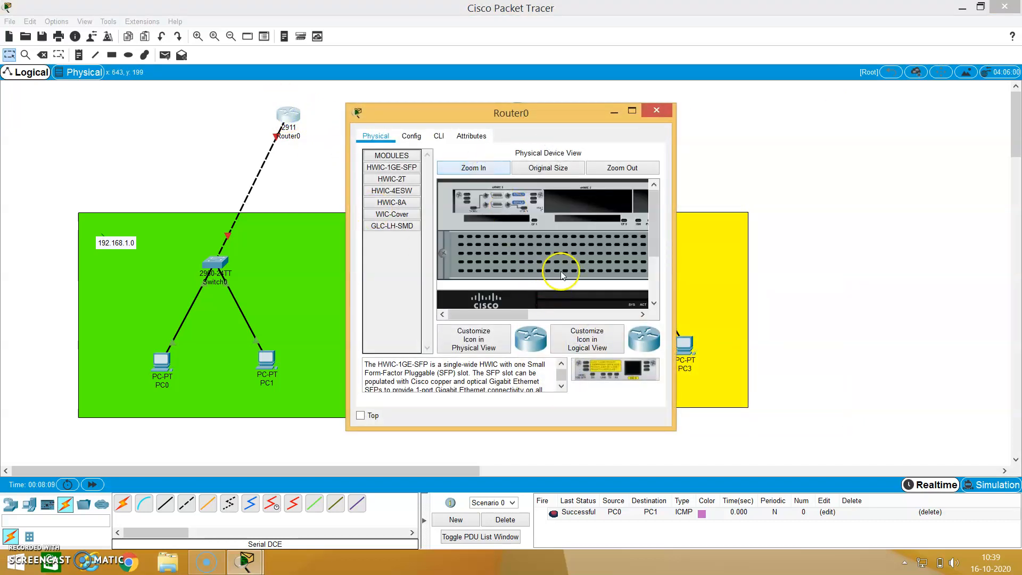
scroll(560, 272, "down", 2)
left_click(547, 287)
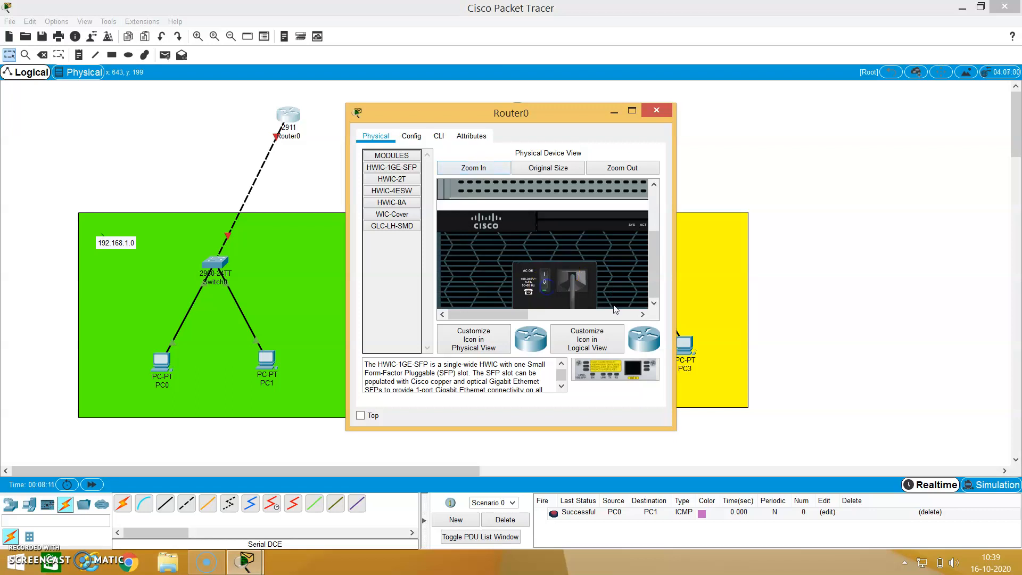
left_click(656, 111)
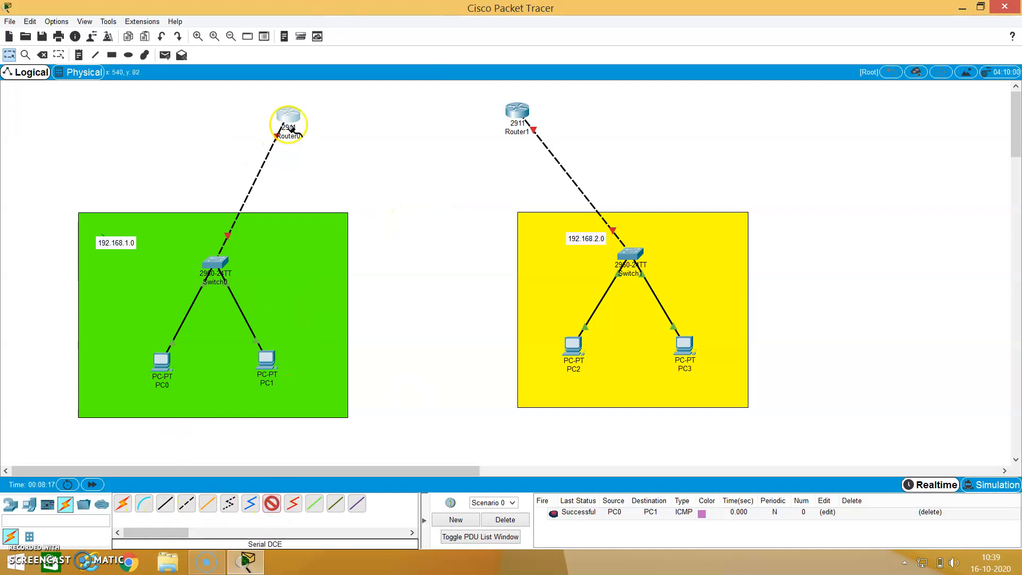
- Connect Router0's Serial0/3/0 to Router1's Serial0/3/0 with a Serial DCE cable
left_click(288, 113)
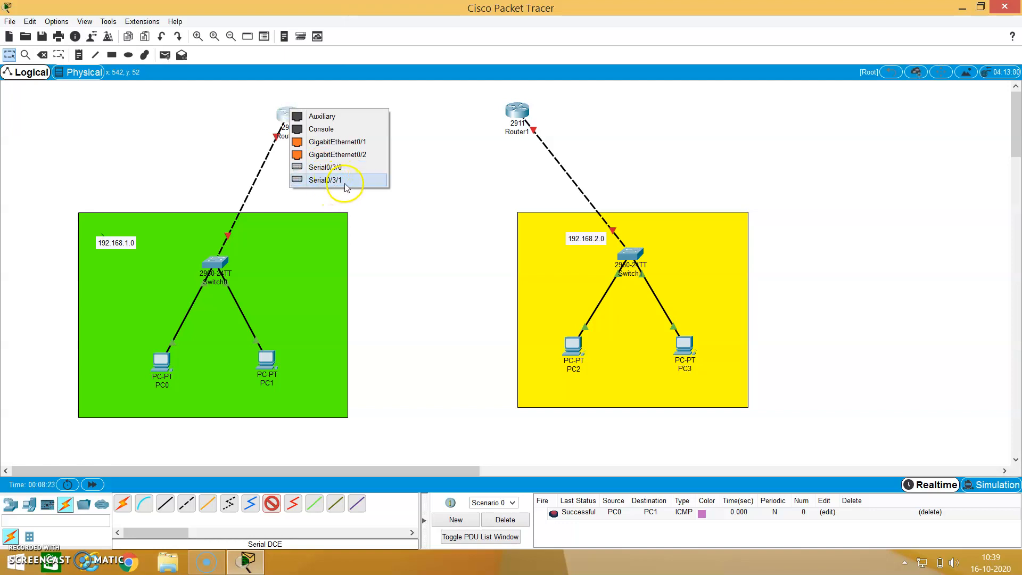
left_click(331, 167)
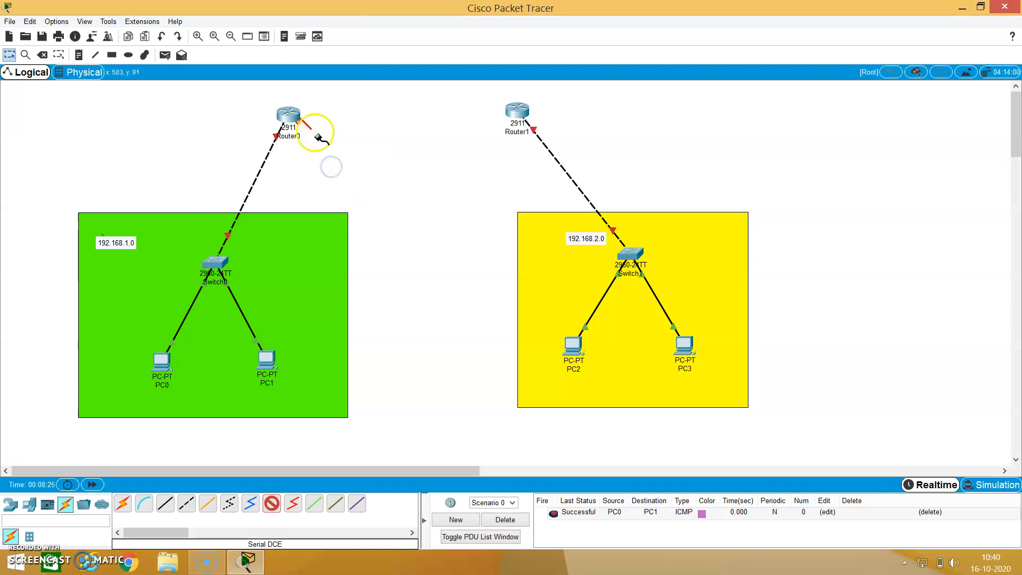
left_click(515, 113)
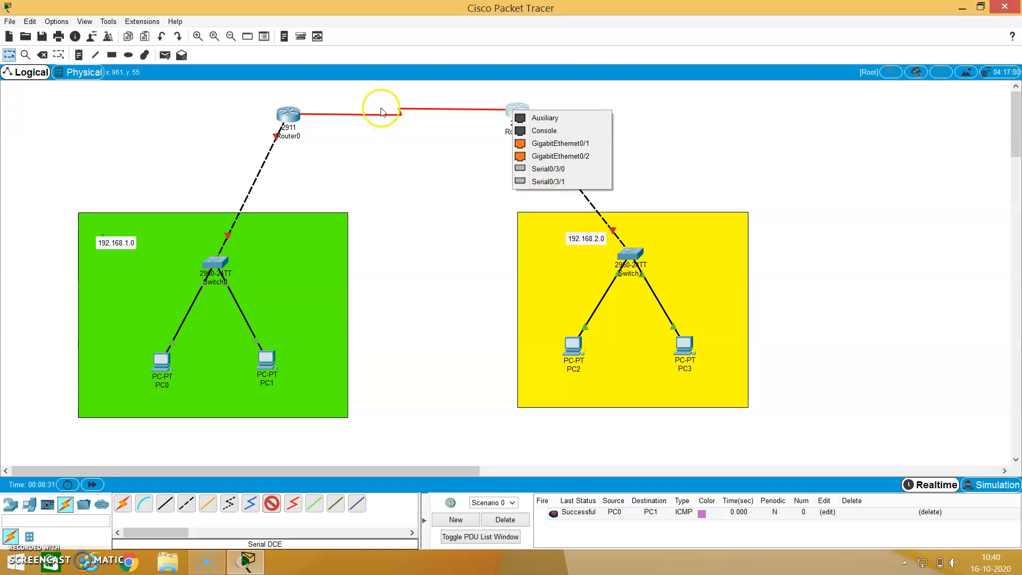
left_click(557, 170)
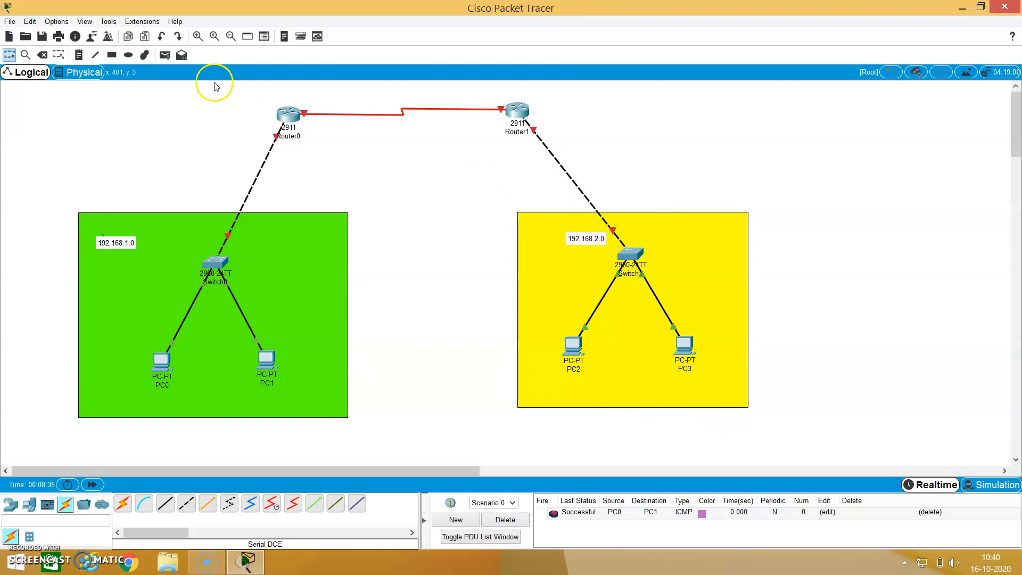
- Configure Router0's GigabitEthernet0/0 with IPv4 address 192.168.1.1 and subnet mask 255.255.255.0, and turn the port on
left_click(288, 116)
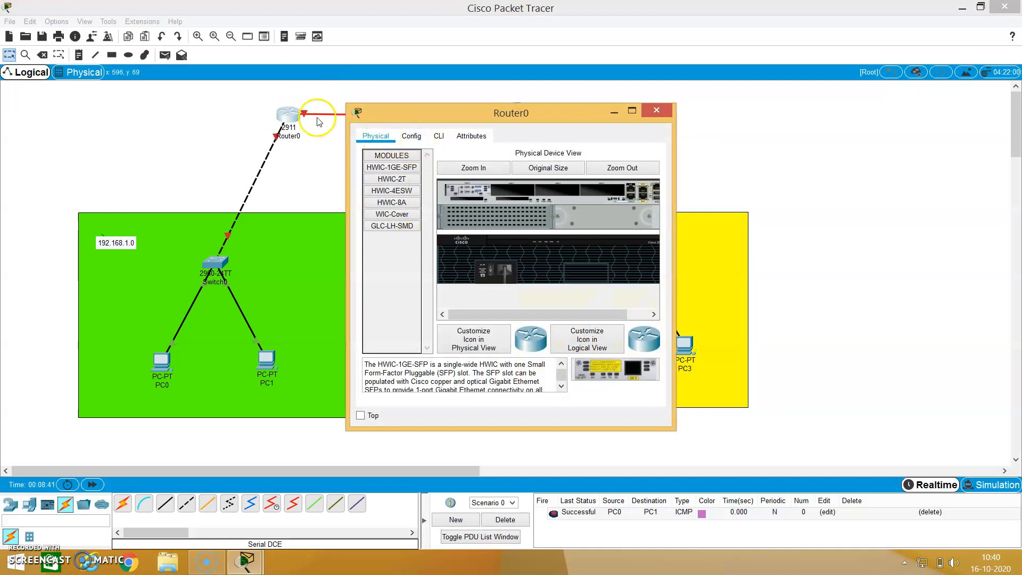
left_click(408, 137)
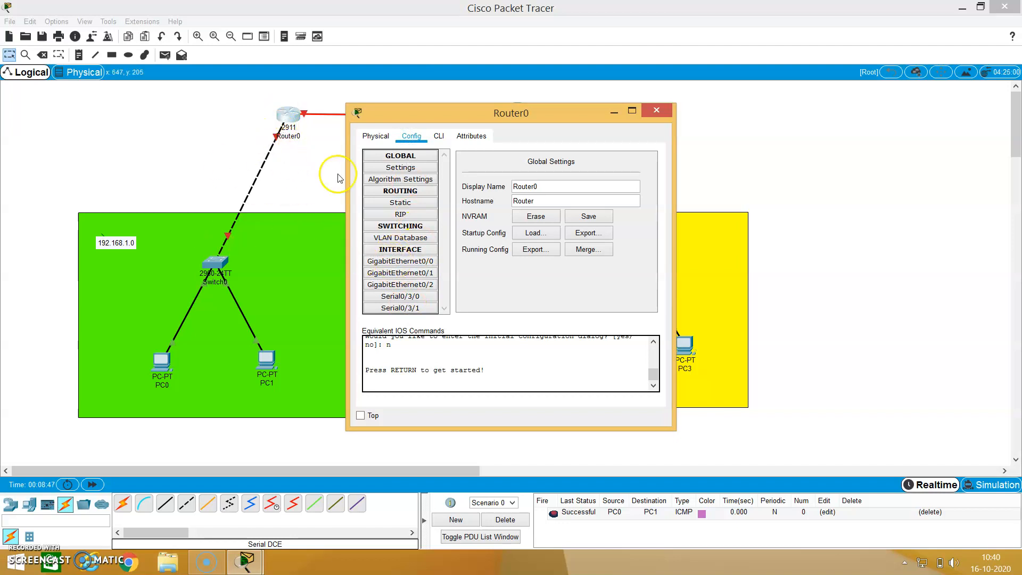
left_click(418, 262)
left_click(596, 226)
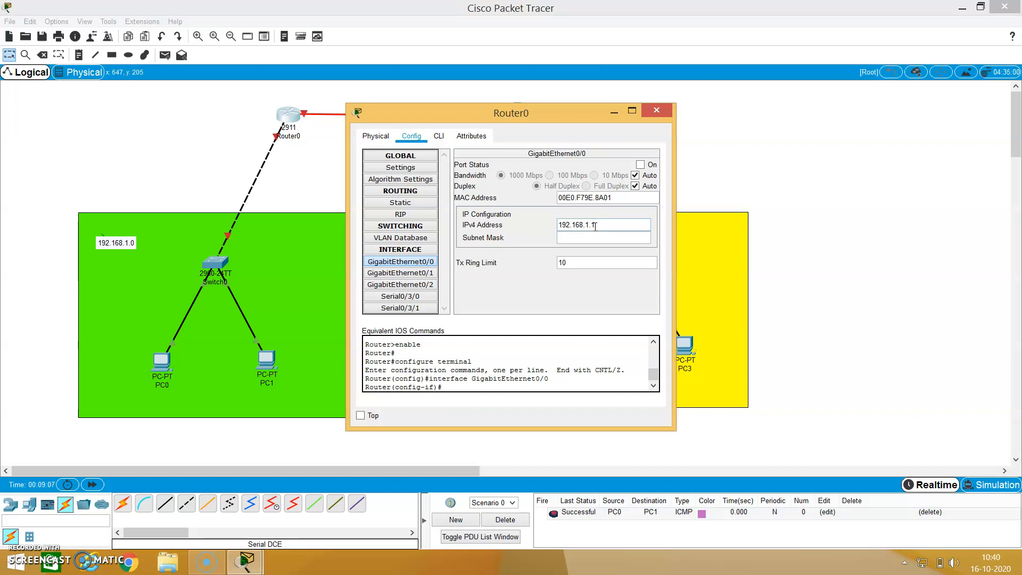
left_click(596, 243)
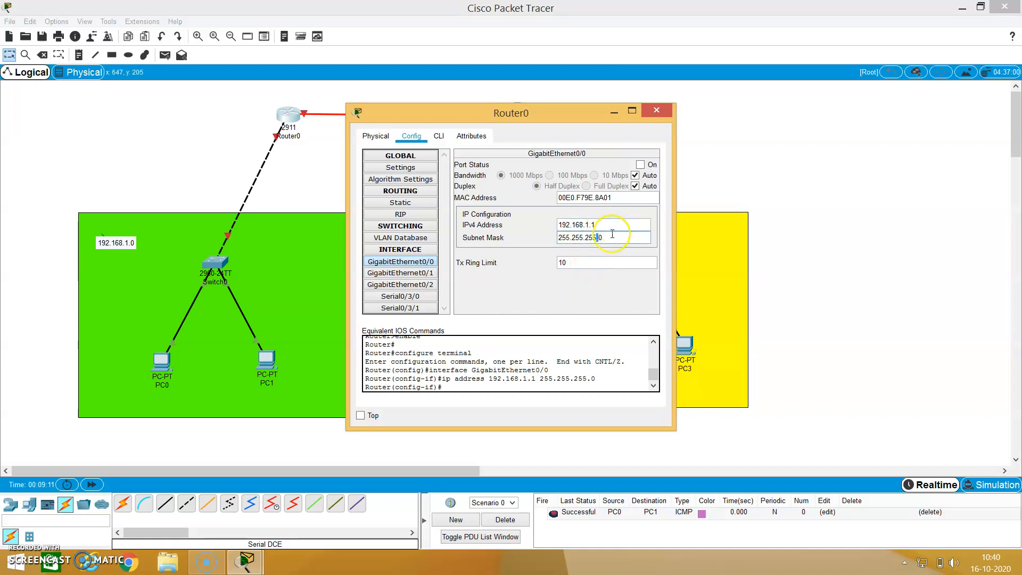
left_click(641, 165)
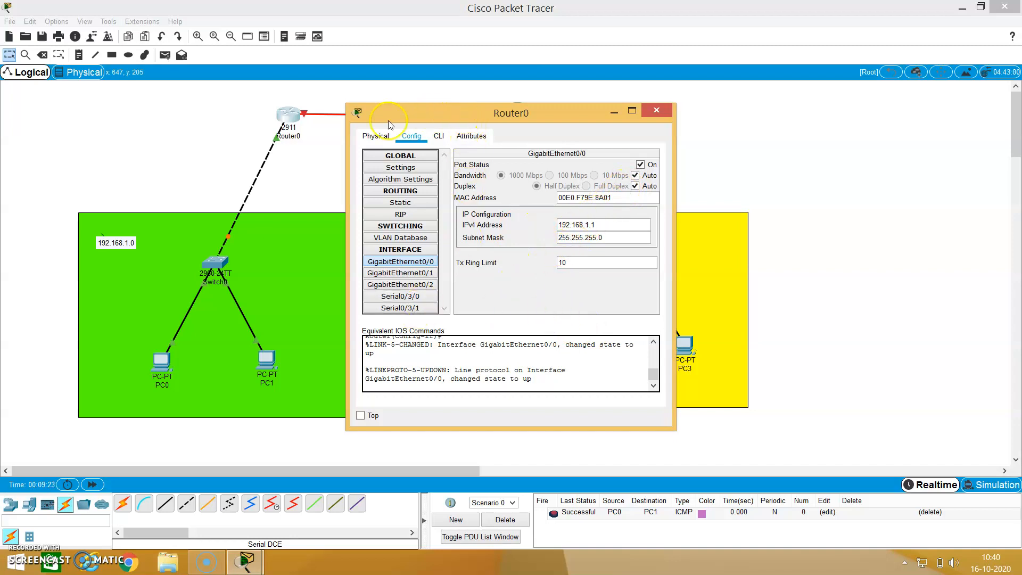
- Configure Router0's Serial0/3/0 with IPv4 address 10.0.0.1 and subnet mask 255.0.0.0, turn the port on, and close the router's window
left_click_drag(411, 116, 453, 139)
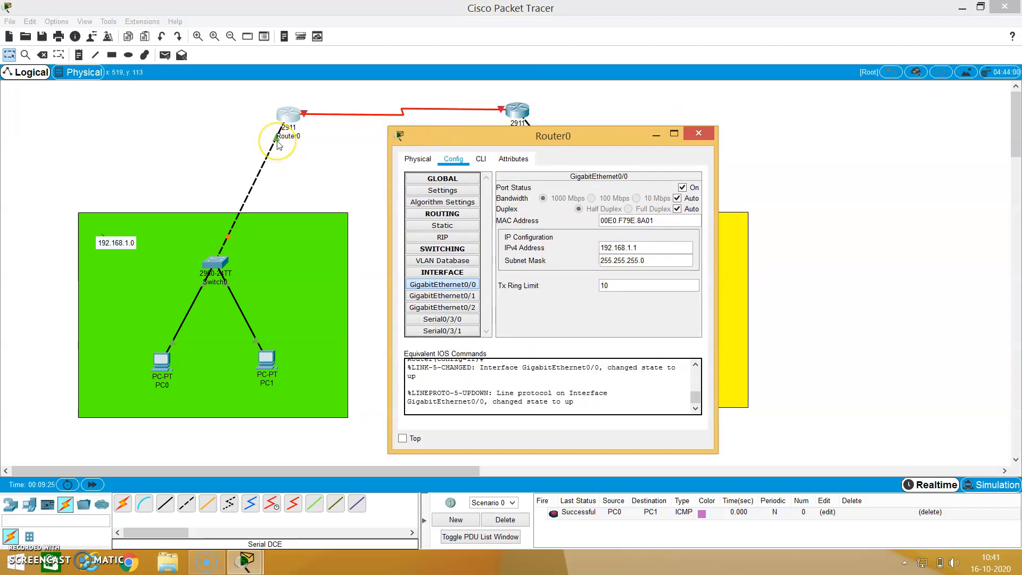
left_click_drag(619, 129, 679, 132)
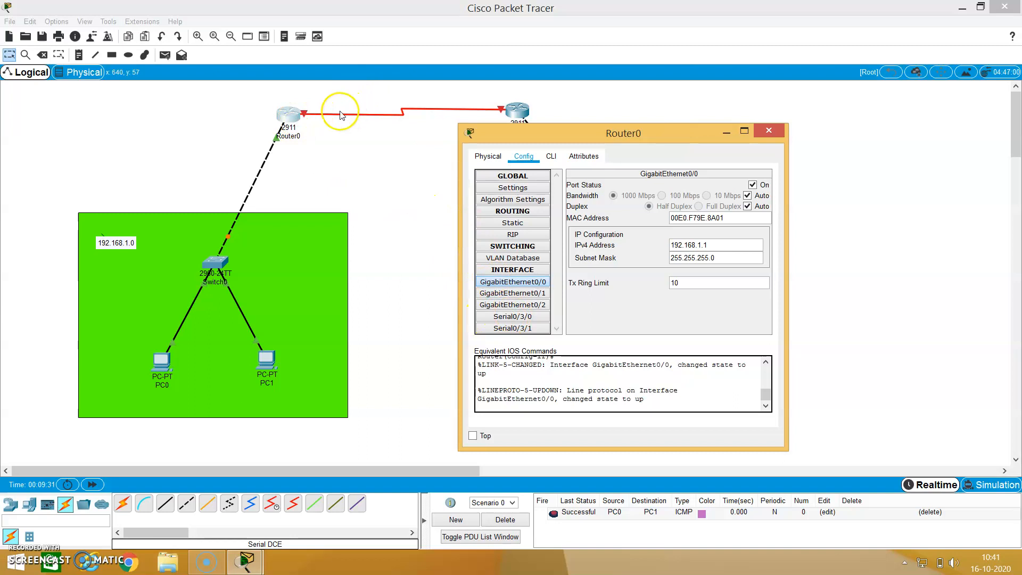
left_click(530, 320)
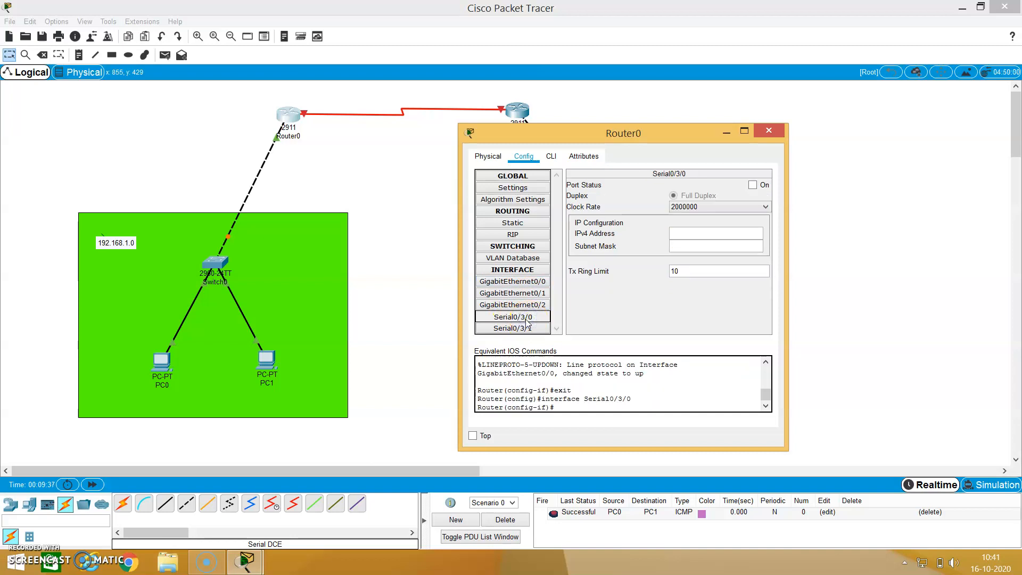
left_click(702, 237)
left_click(699, 236)
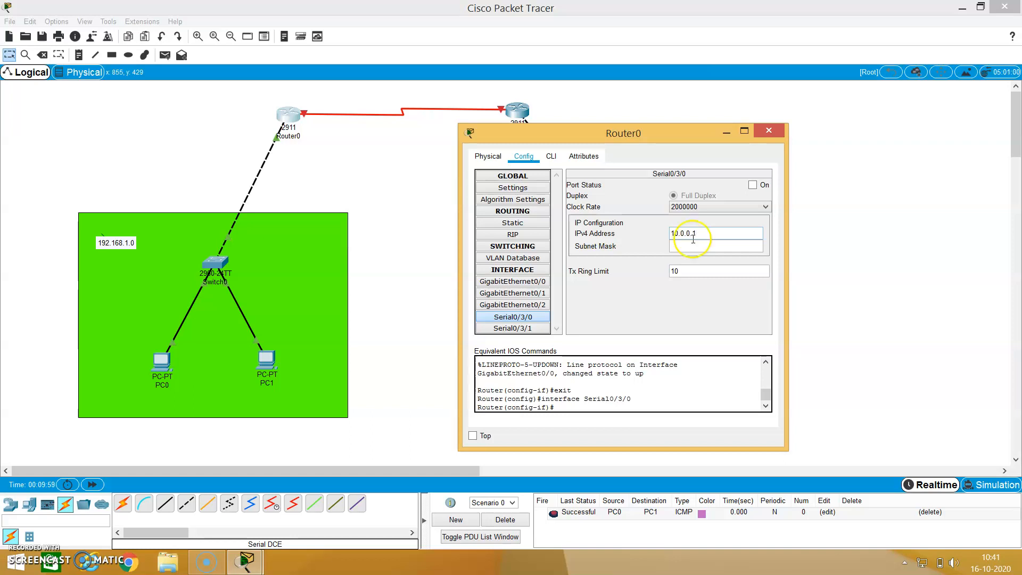
left_click(690, 246)
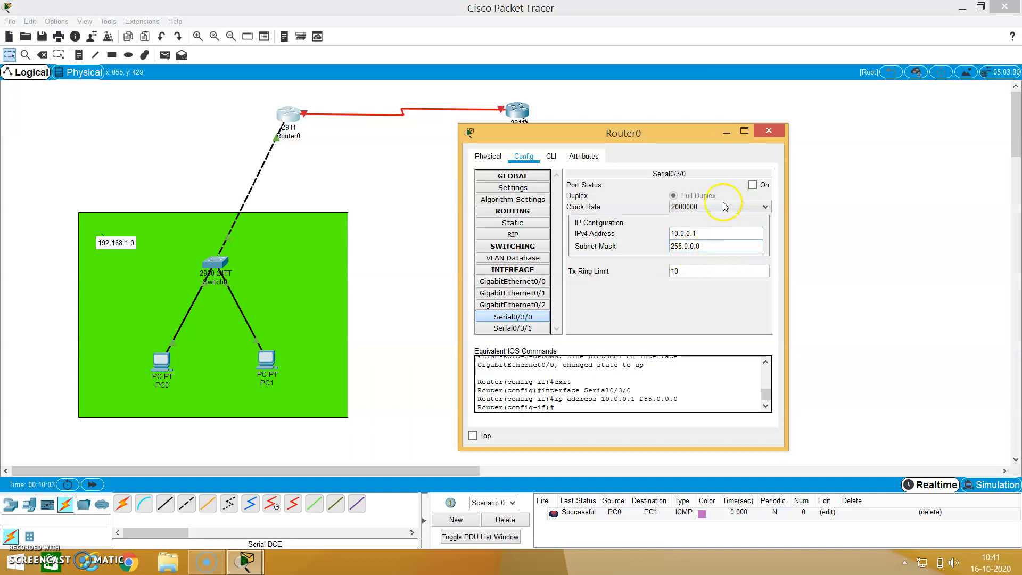
left_click(759, 188)
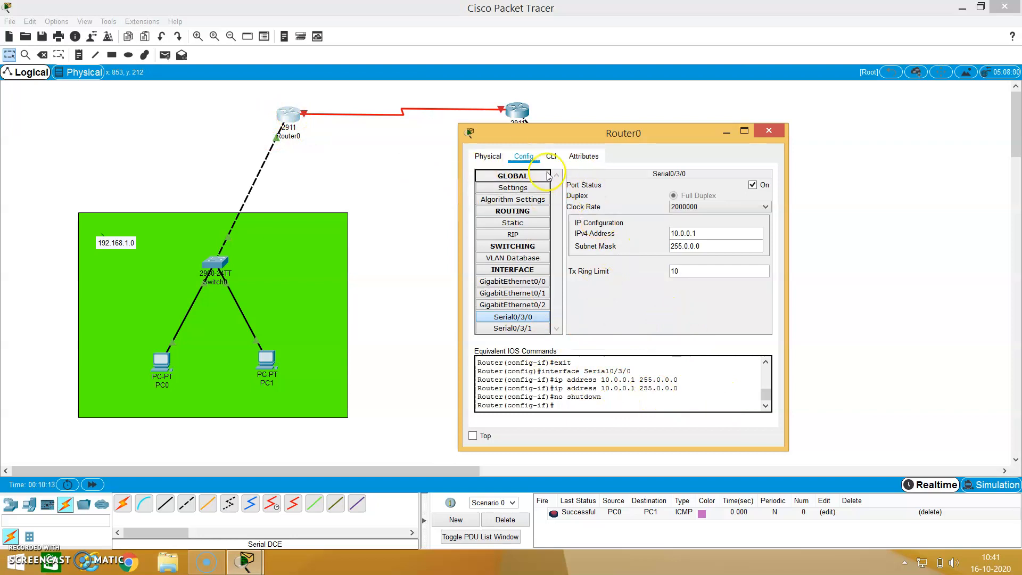
left_click(768, 132)
- Configure Router1's GigabitEthernet0/0 with IPv4 address 192.168.2.1 and subnet mask 255.255.255.0, and turn the port on
left_click(516, 110)
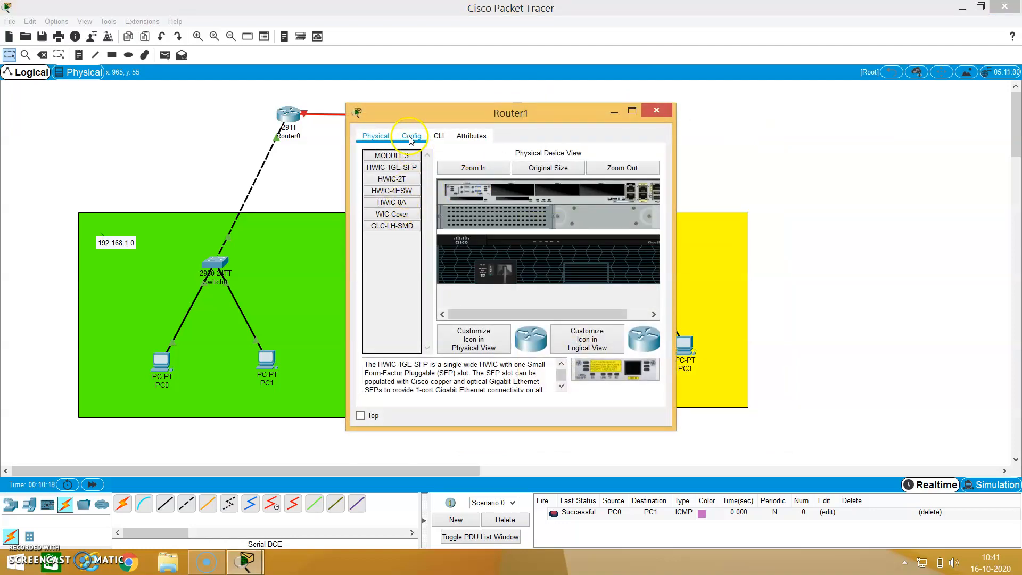
left_click(412, 136)
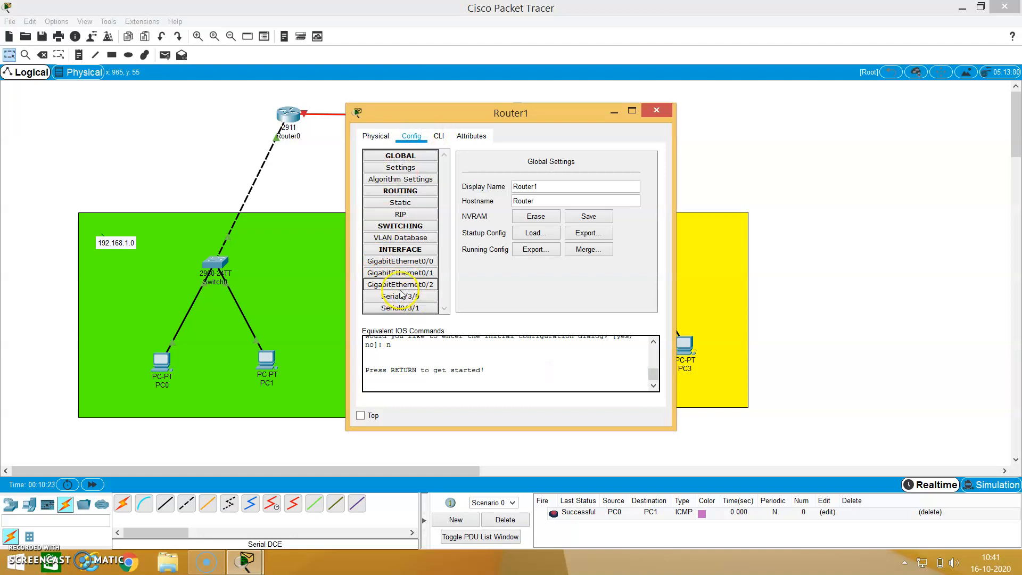
left_click(403, 262)
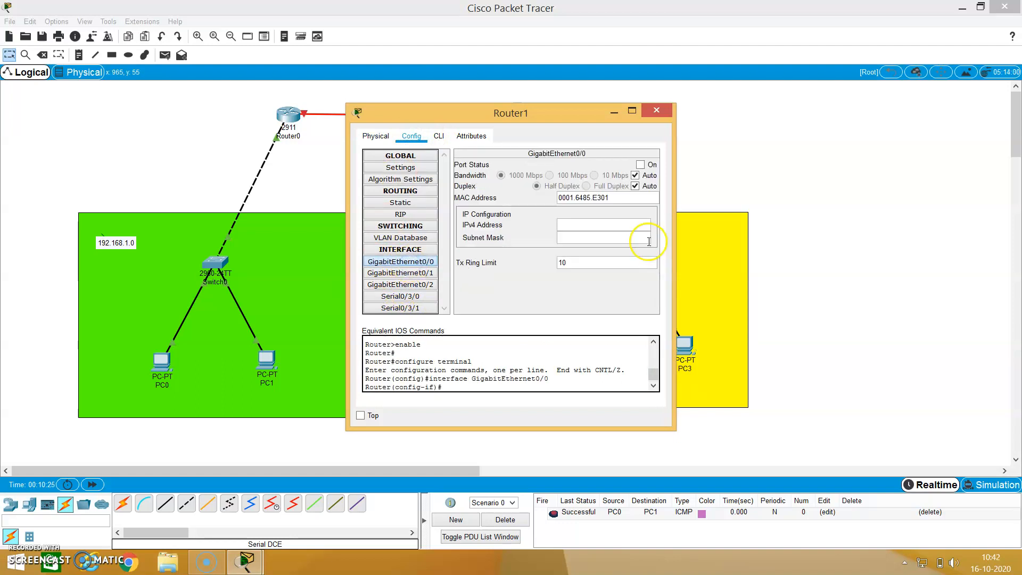
left_click(608, 226)
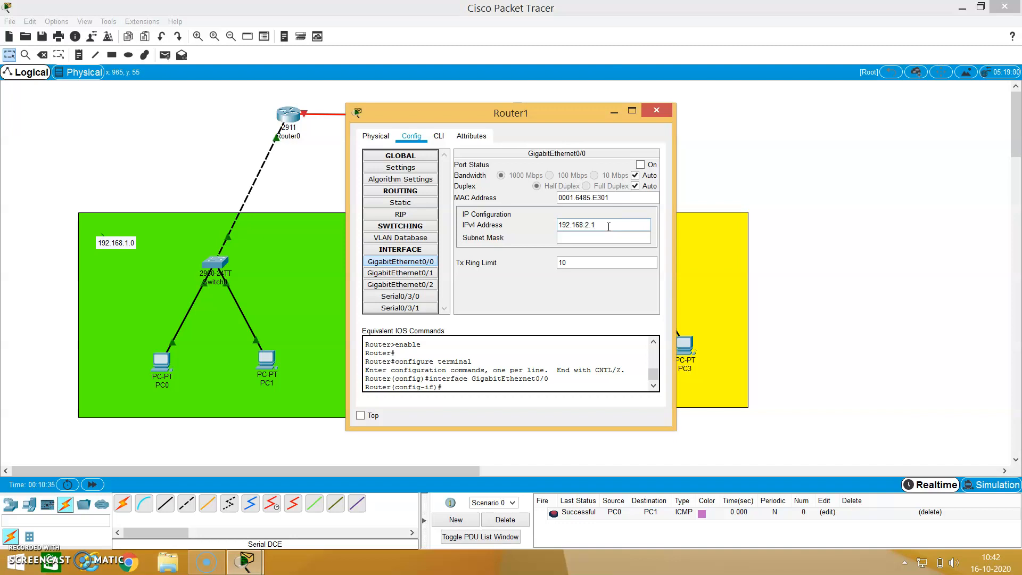
left_click(587, 237)
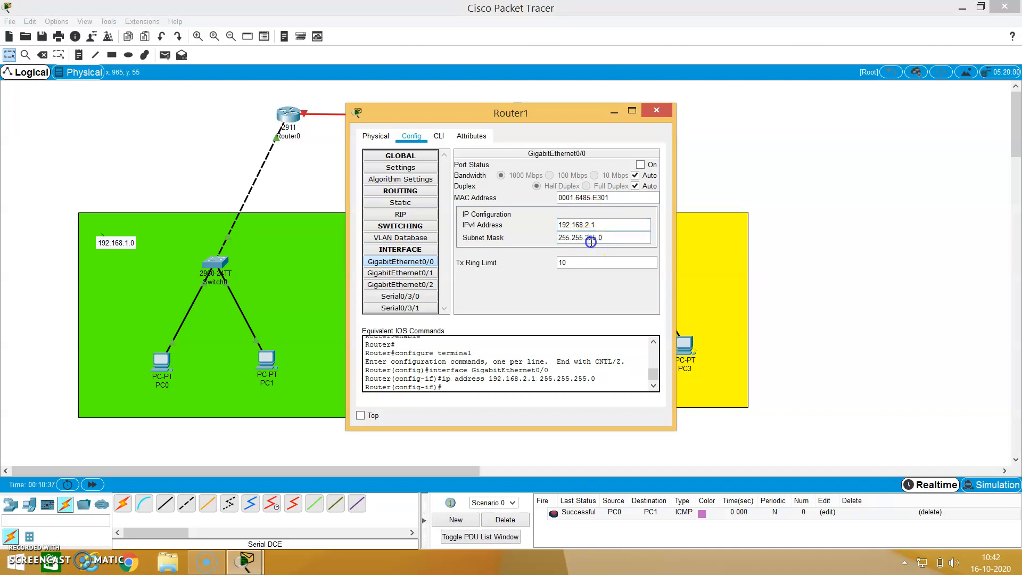
left_click(648, 169)
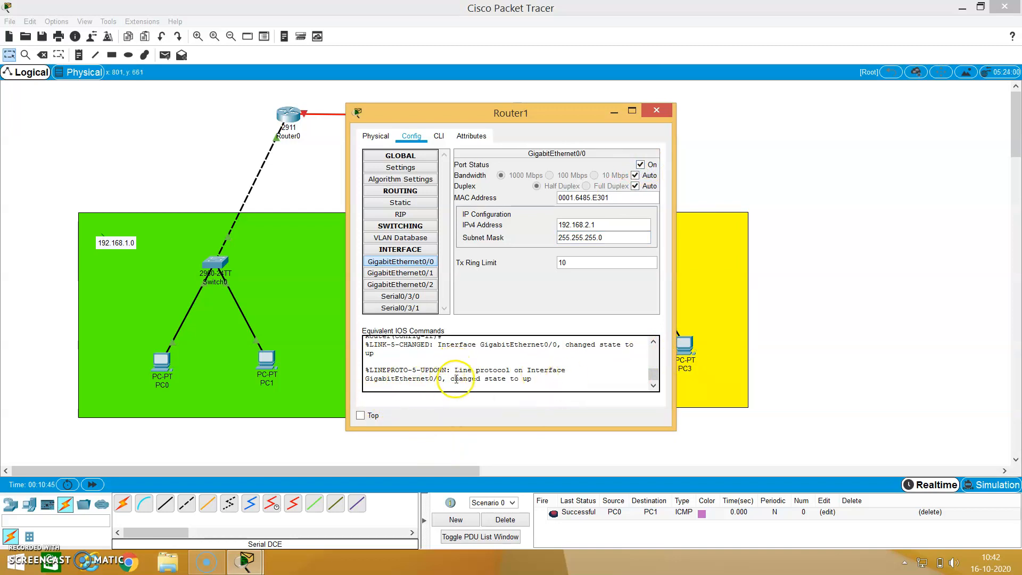
left_click_drag(426, 379, 492, 384)
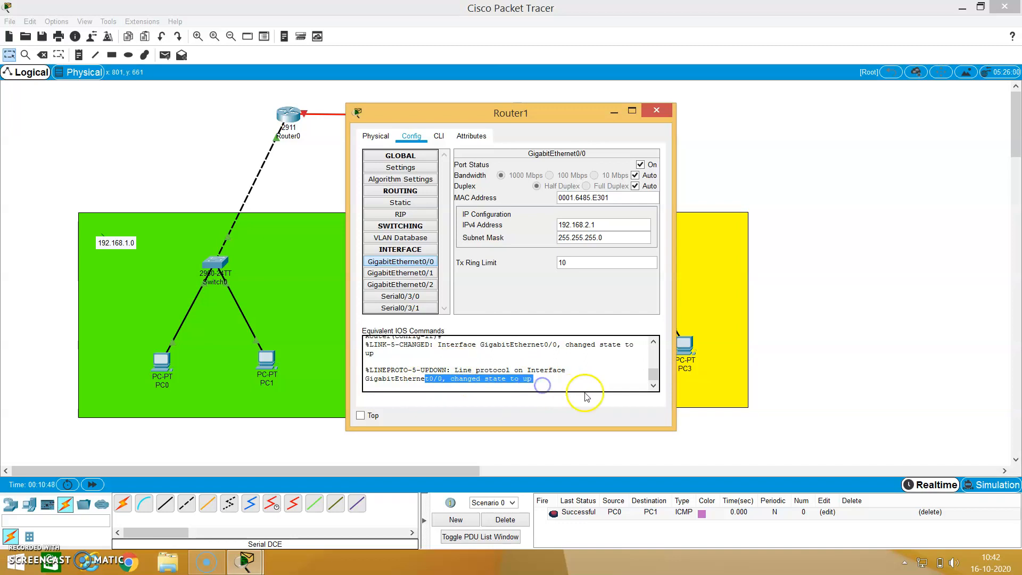
- Configure Router1's Serial0/3/0 with IPv4 address 10.0.0.2 and subnet mask 255.0.0.0, turn the port on, and close the router's window
left_click_drag(584, 116, 717, 124)
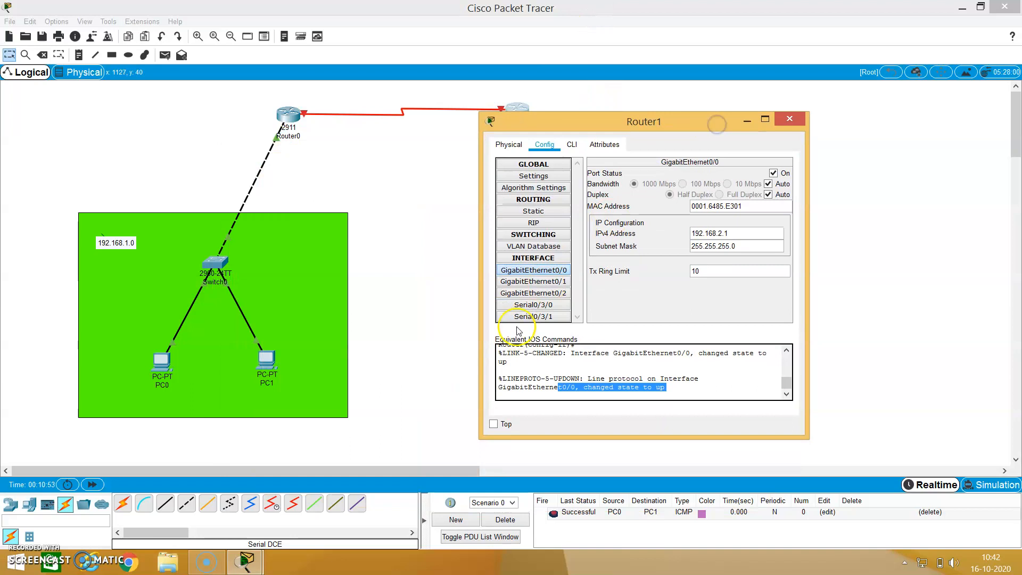
left_click(534, 306)
left_click(705, 226)
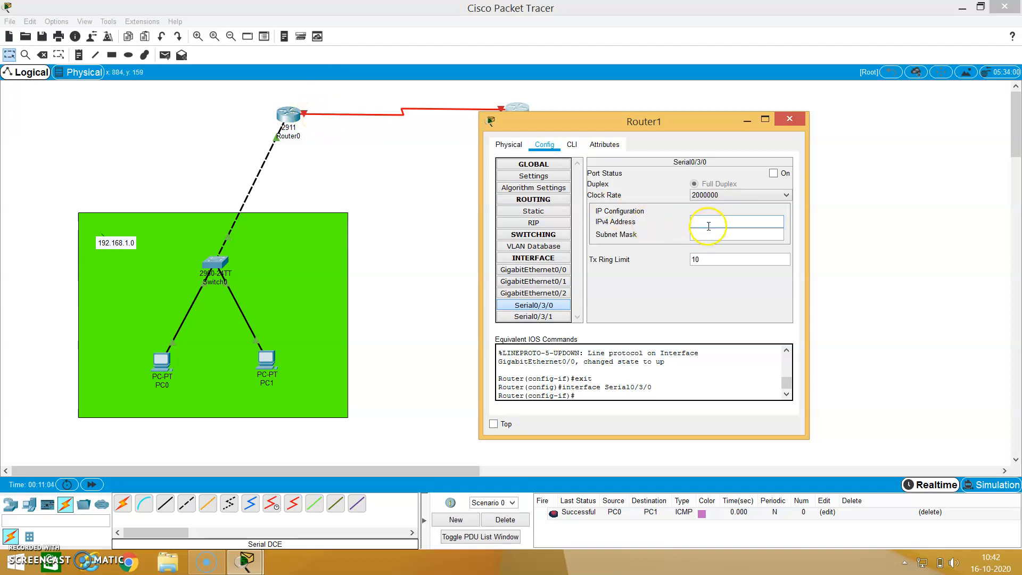
left_click_drag(678, 126, 633, 142)
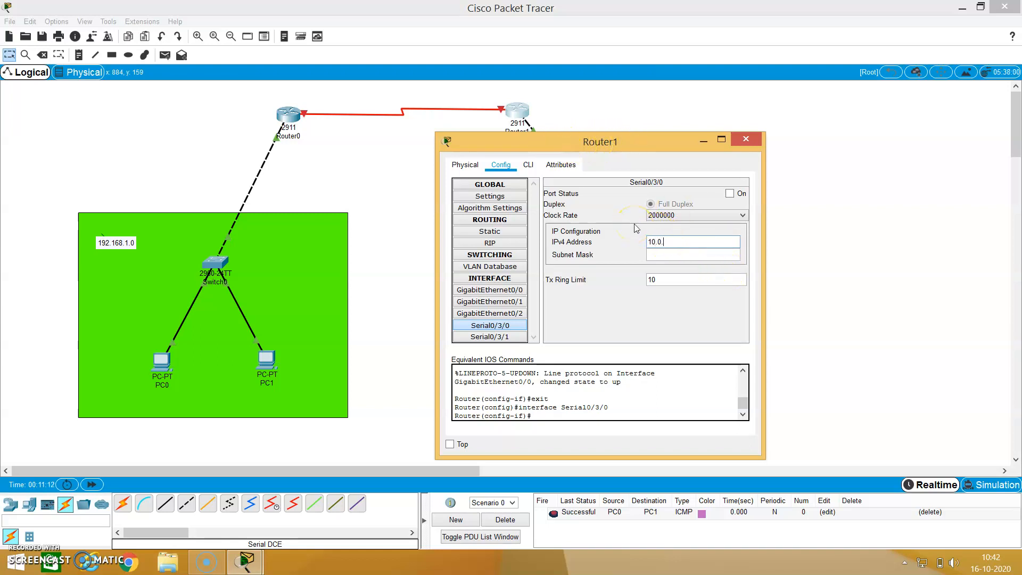
type("2")
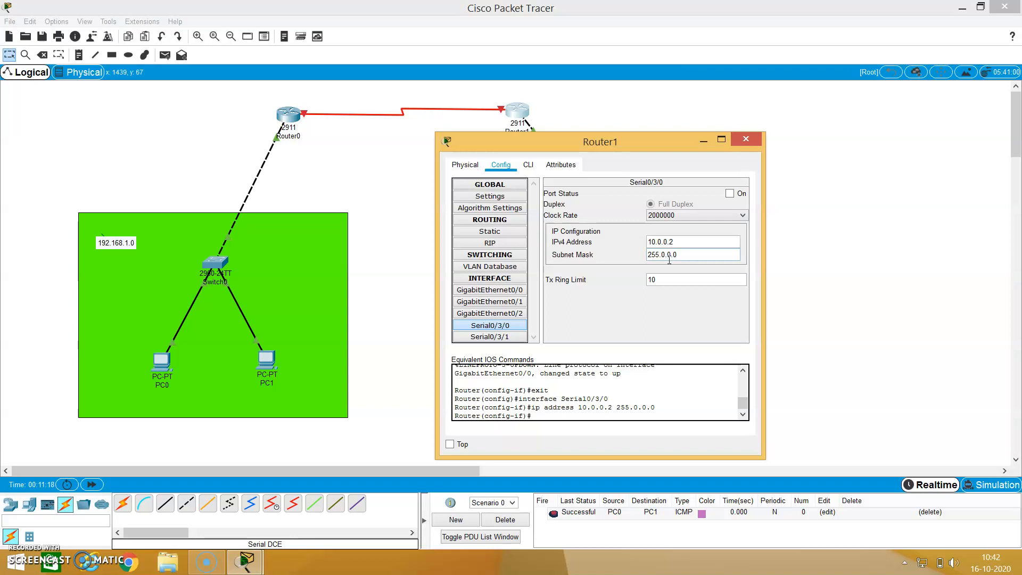
left_click(730, 195)
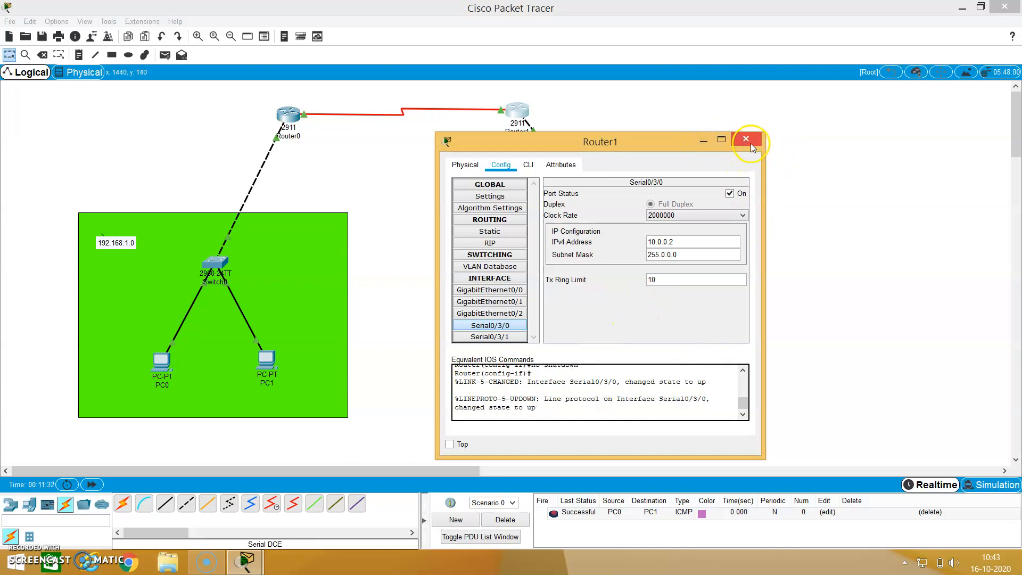
left_click(750, 141)
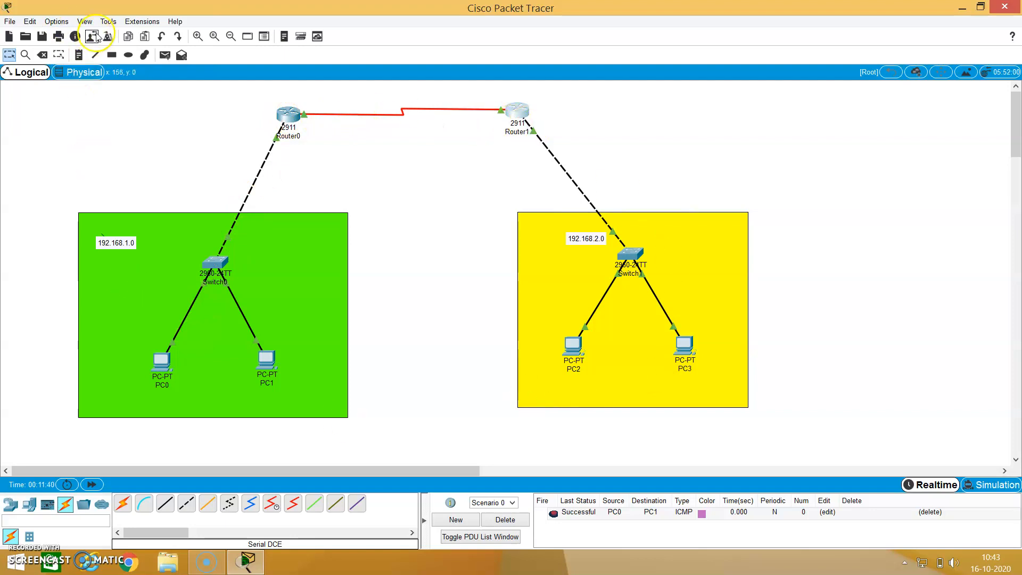
- Test connectivity inside each network by sending a simple PDU from PC0 to PC1 and another from PC2 to PC3
left_click(165, 56)
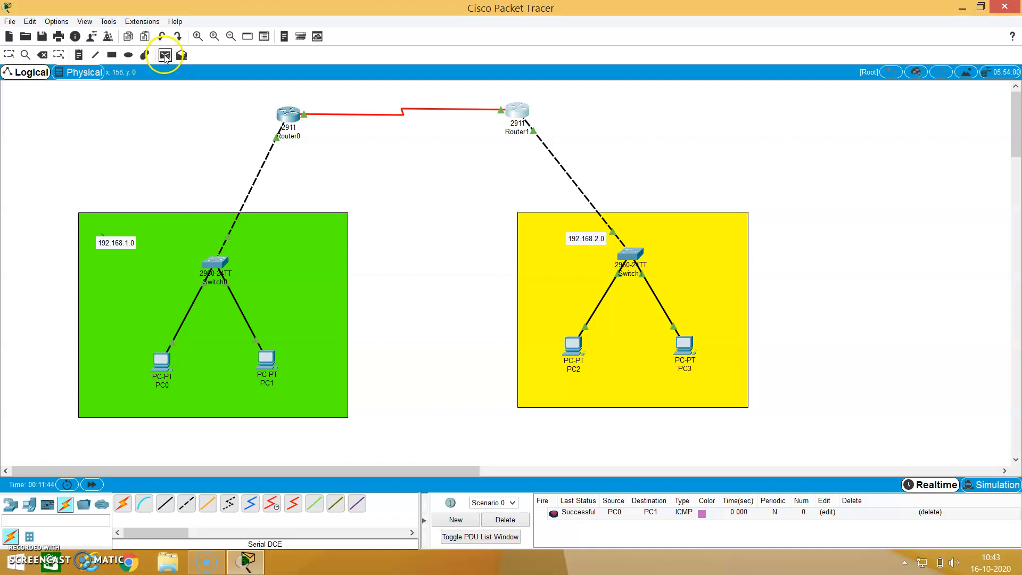
left_click(168, 369)
left_click(270, 364)
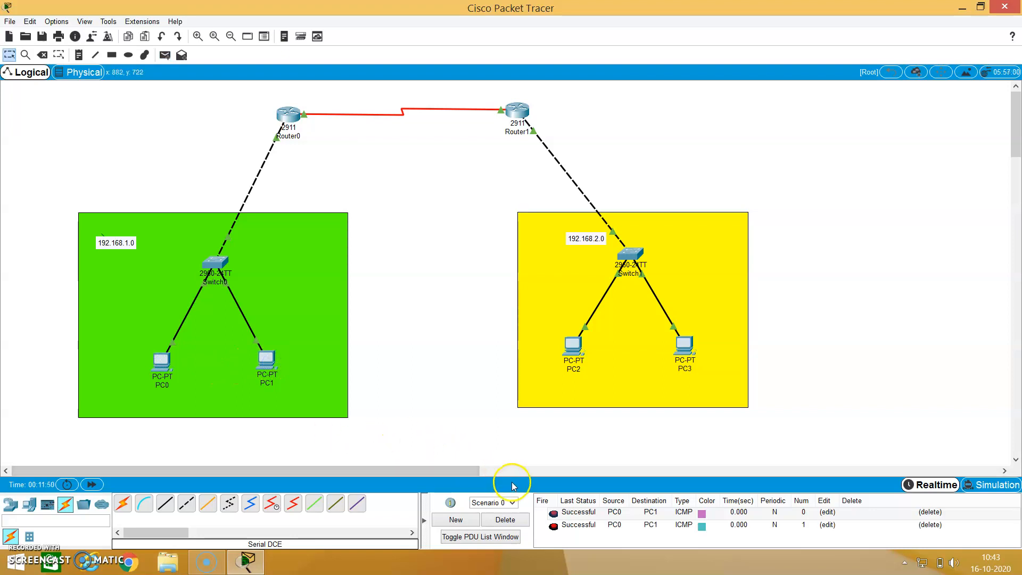
left_click(165, 55)
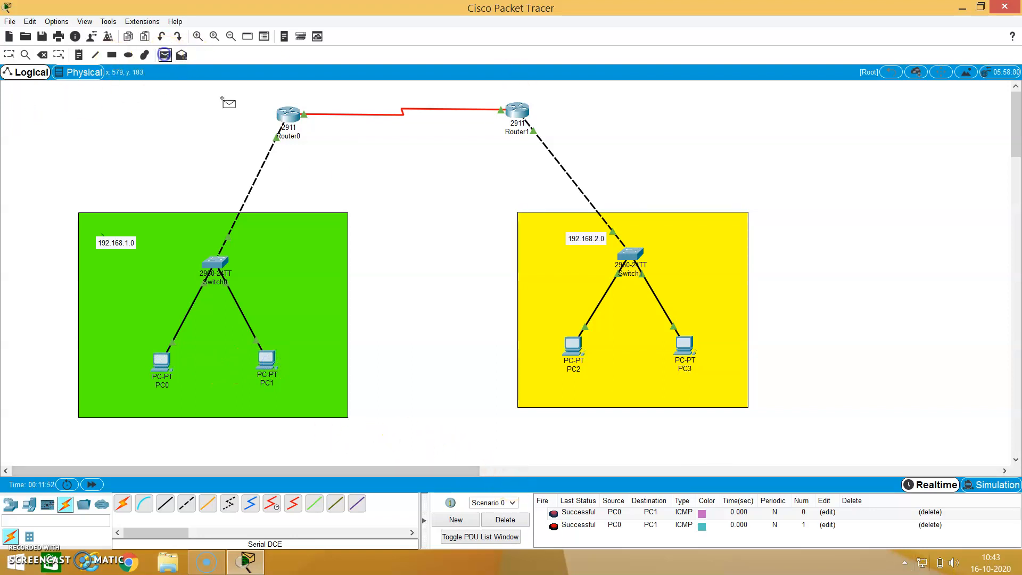
left_click(574, 347)
left_click(684, 349)
left_click(596, 538)
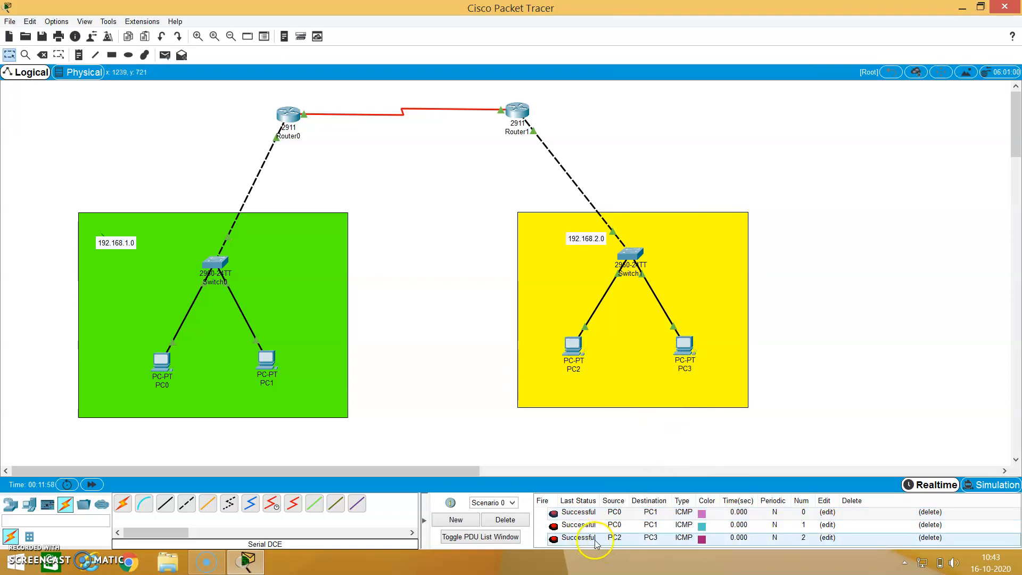
- Clear the scenario's PDU list, and send simple PDUs from PC0 to Router0 and from PC3 to Router1
left_click(500, 519)
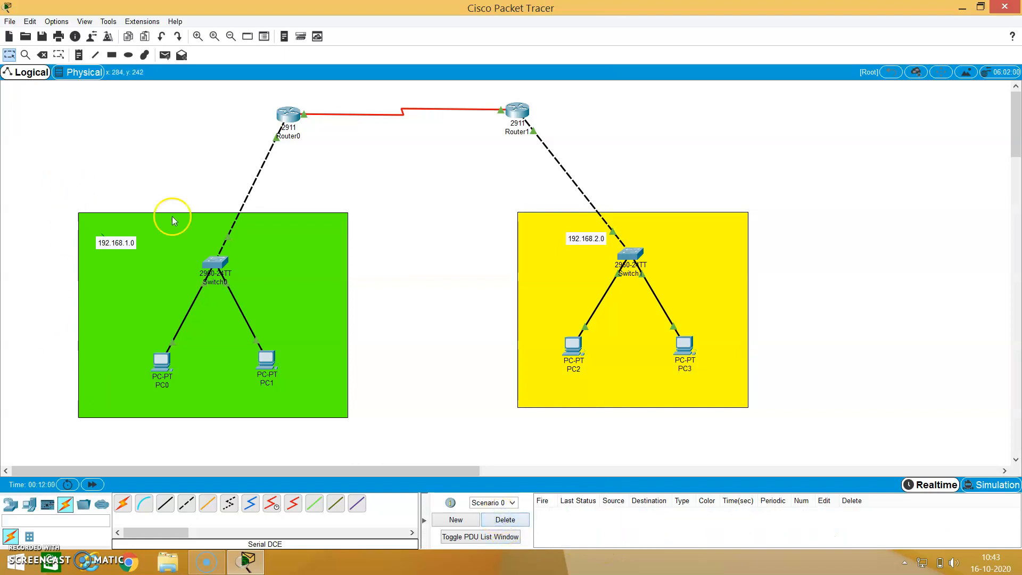
left_click(166, 55)
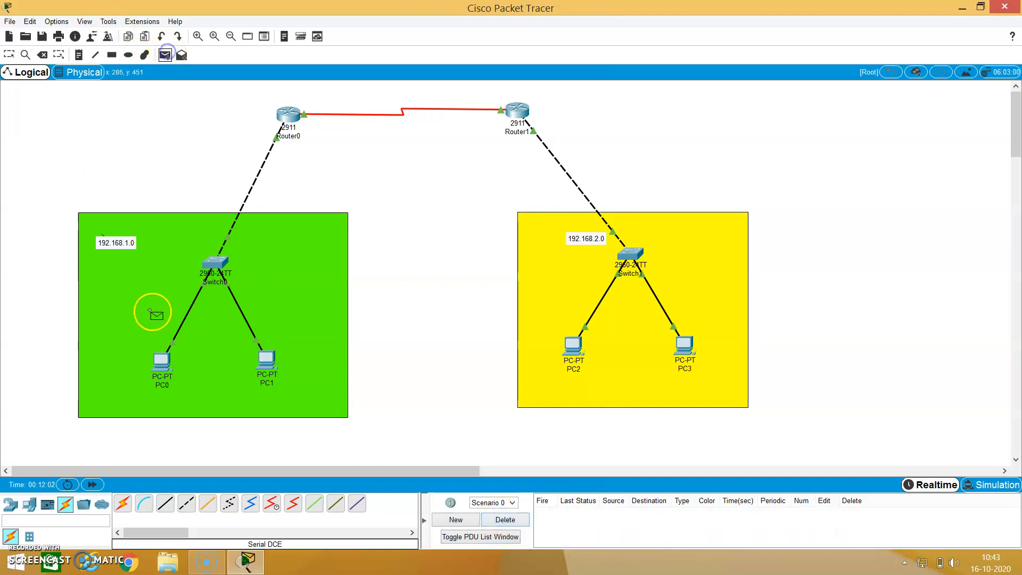
left_click(164, 367)
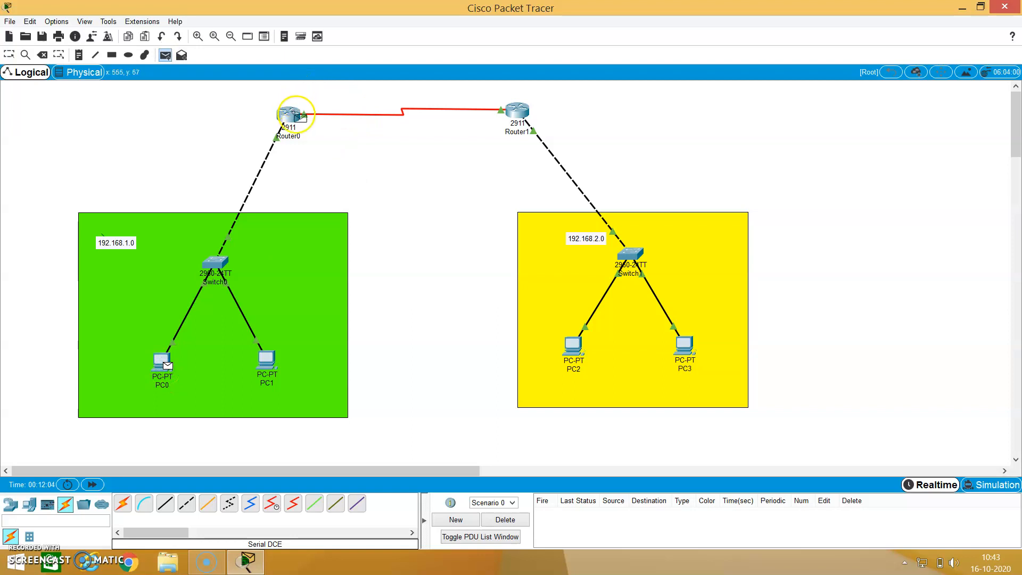
left_click(290, 114)
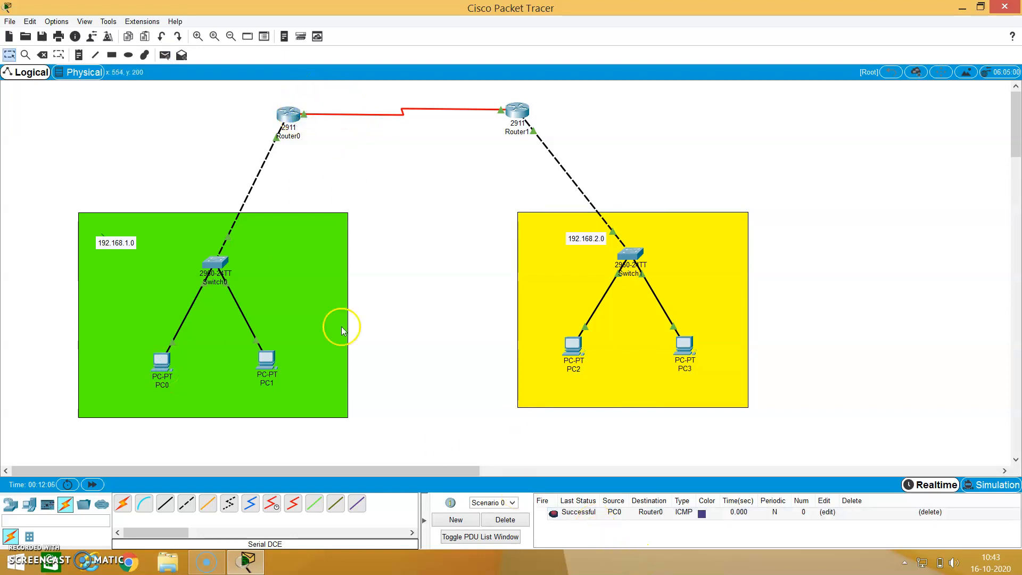
left_click(165, 54)
left_click(684, 345)
left_click(519, 113)
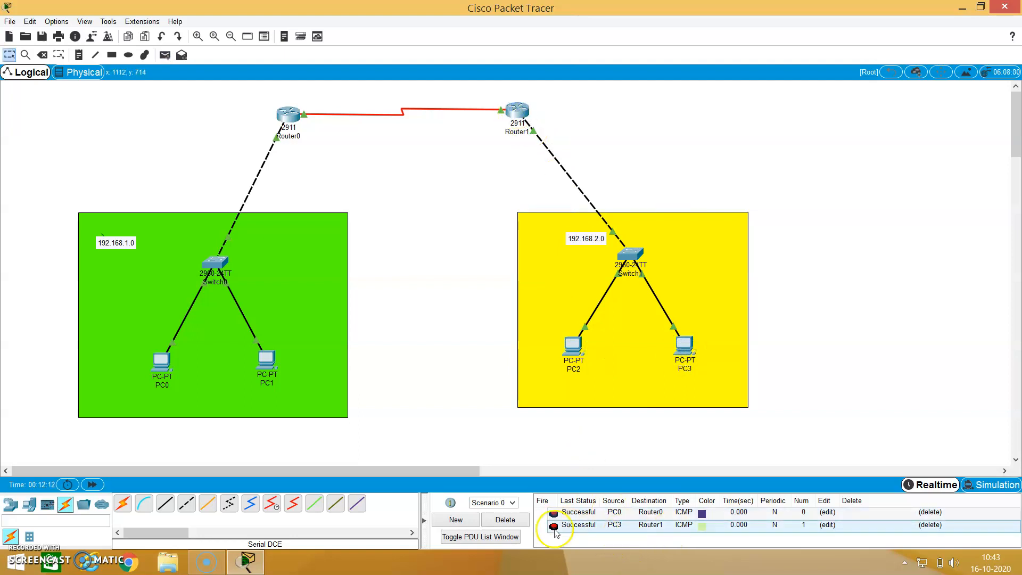
- Test connectivity between the two networks by sending a simple PDU from PC0 to PC2
left_click(165, 55)
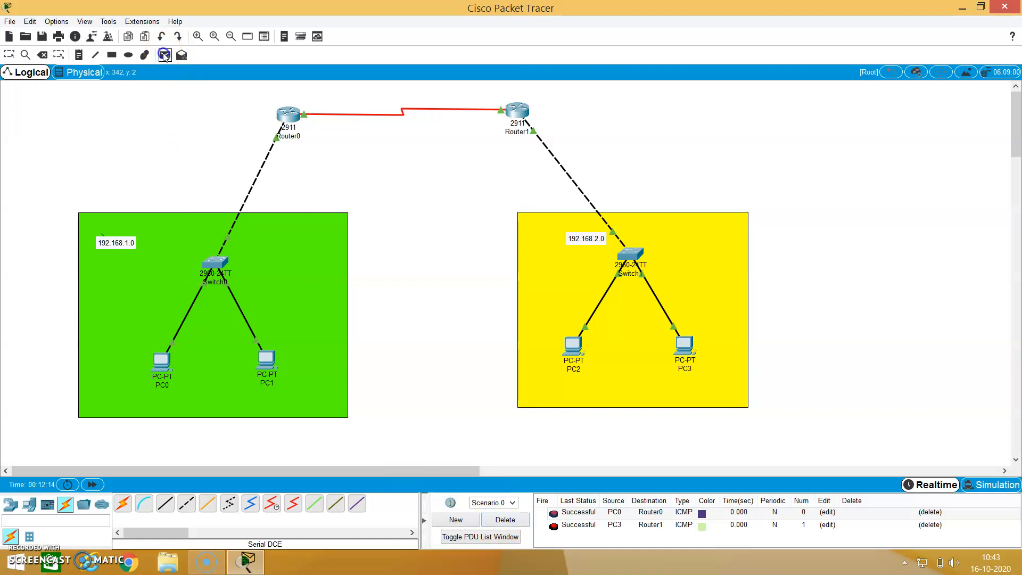
left_click(162, 364)
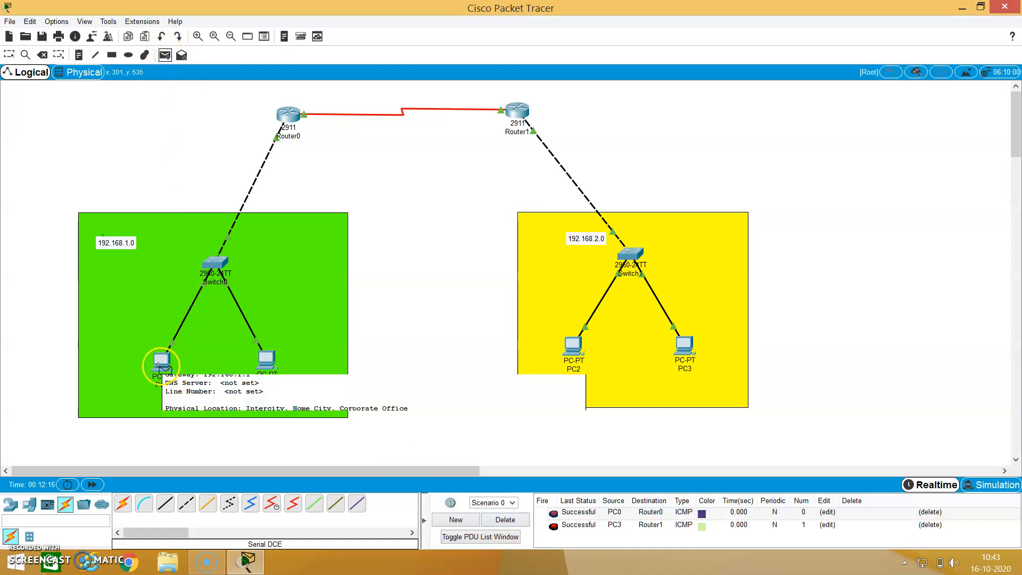
left_click(573, 348)
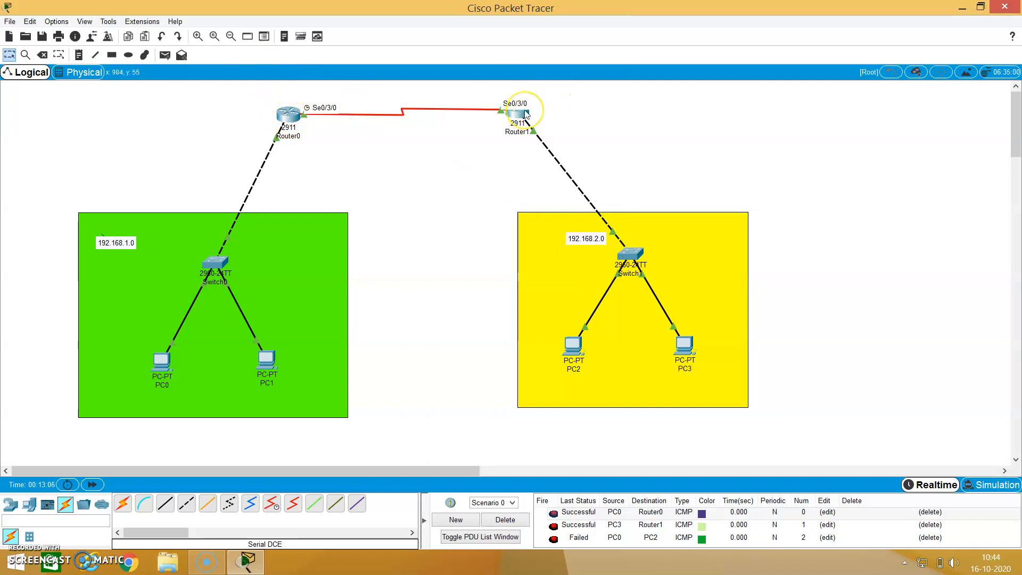
- Open Router0's static route configuration and reposition its window so the routers and the 192.168.2.0 network label stay in view
mouse_move(526, 113)
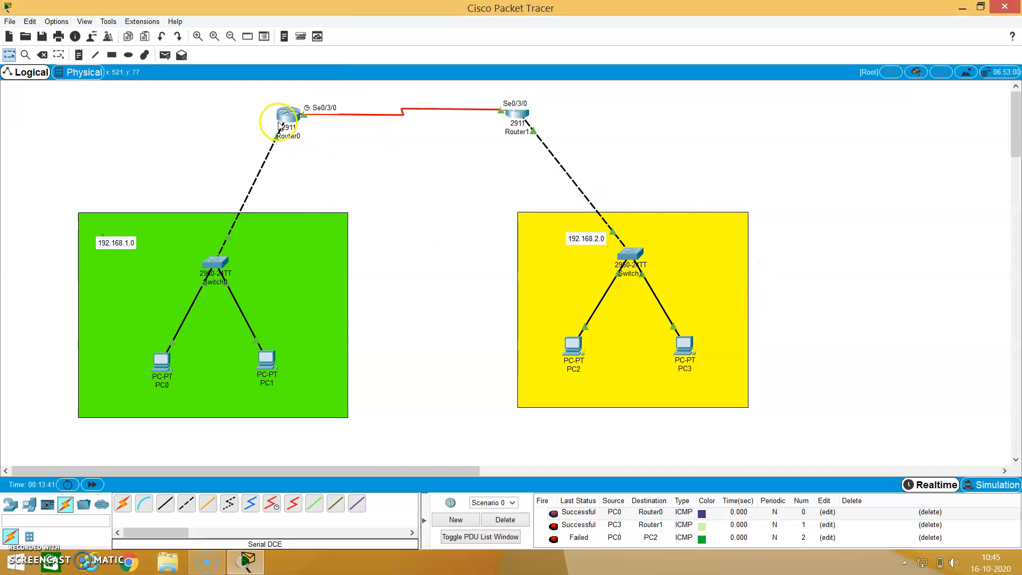
mouse_move(279, 125)
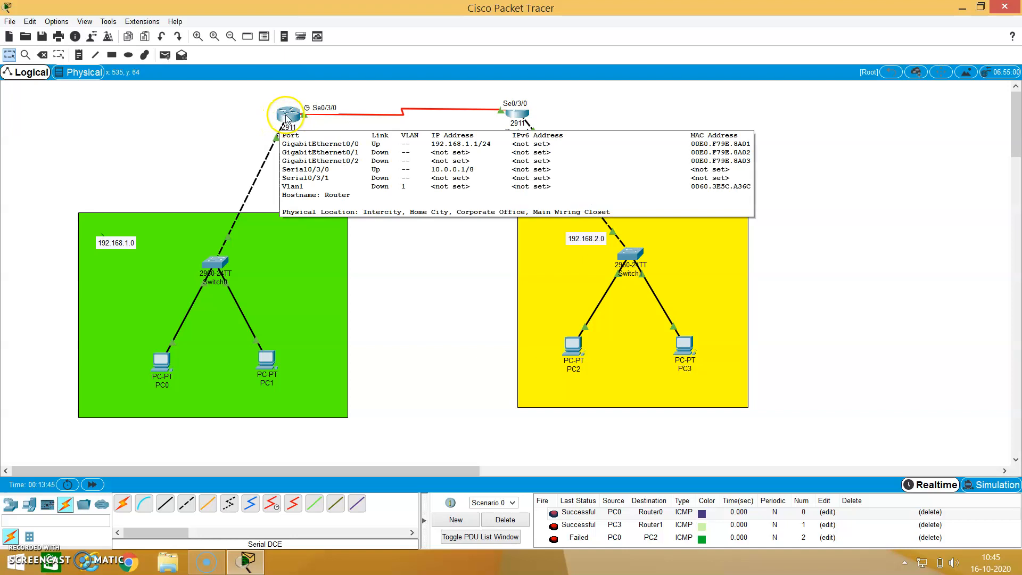
left_click(290, 115)
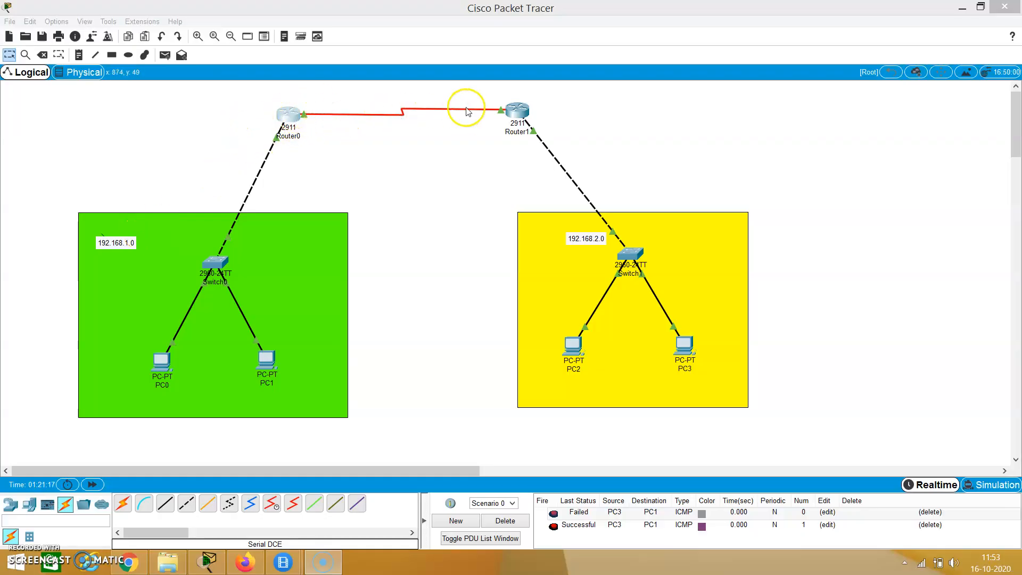
left_click(277, 124)
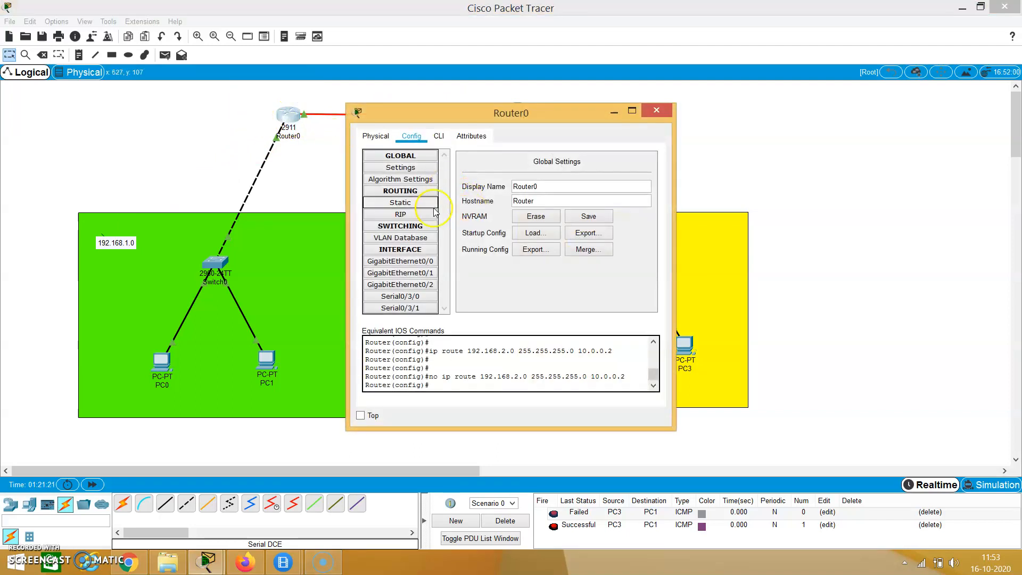
left_click(408, 205)
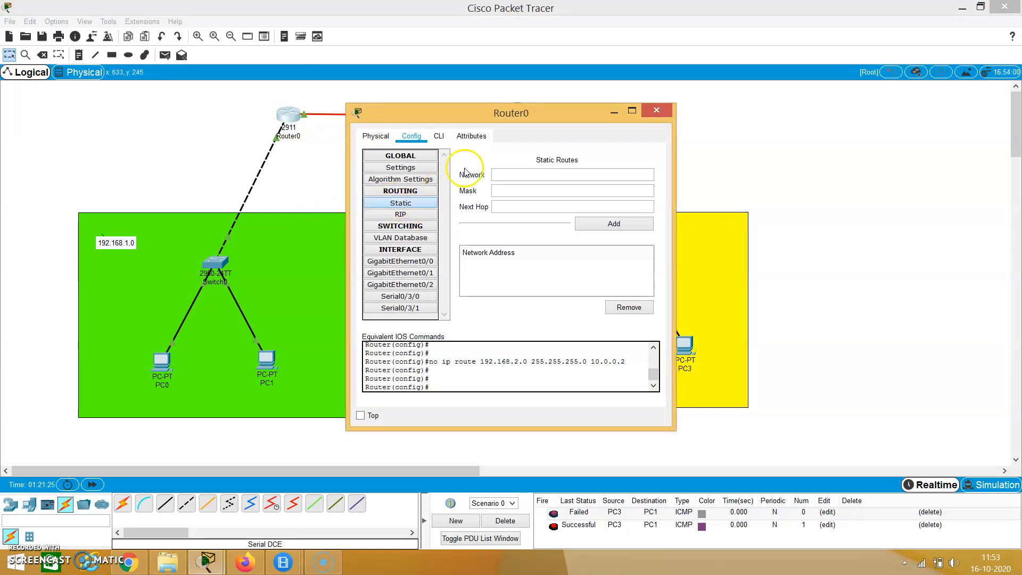
left_click_drag(513, 110, 523, 162)
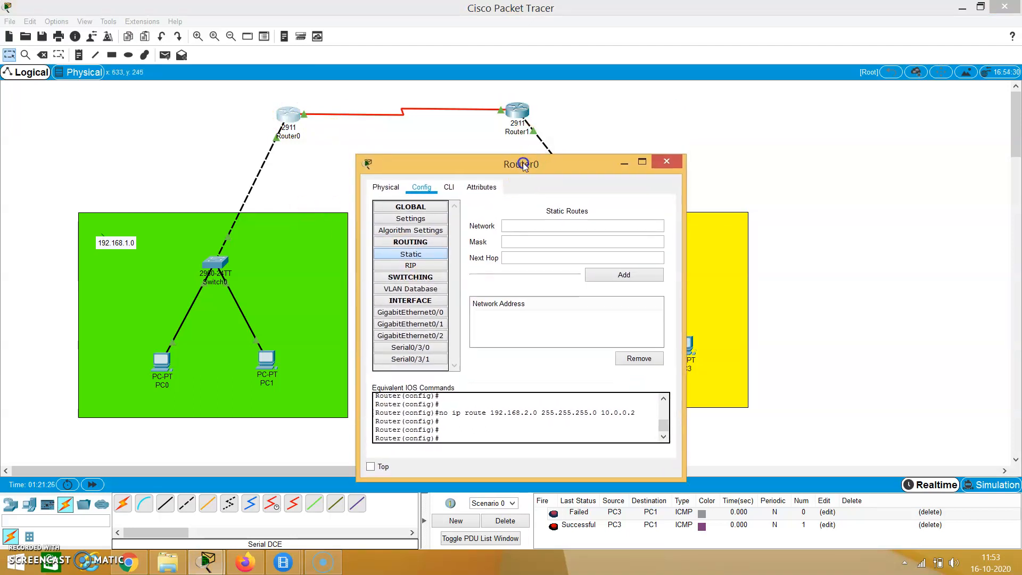
left_click(516, 227)
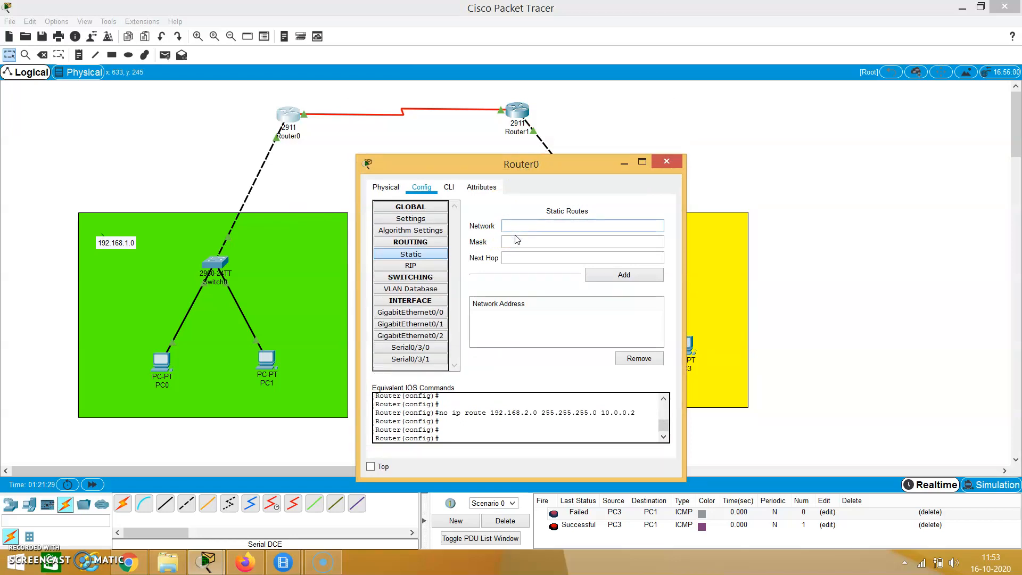
left_click(519, 242)
left_click(520, 259)
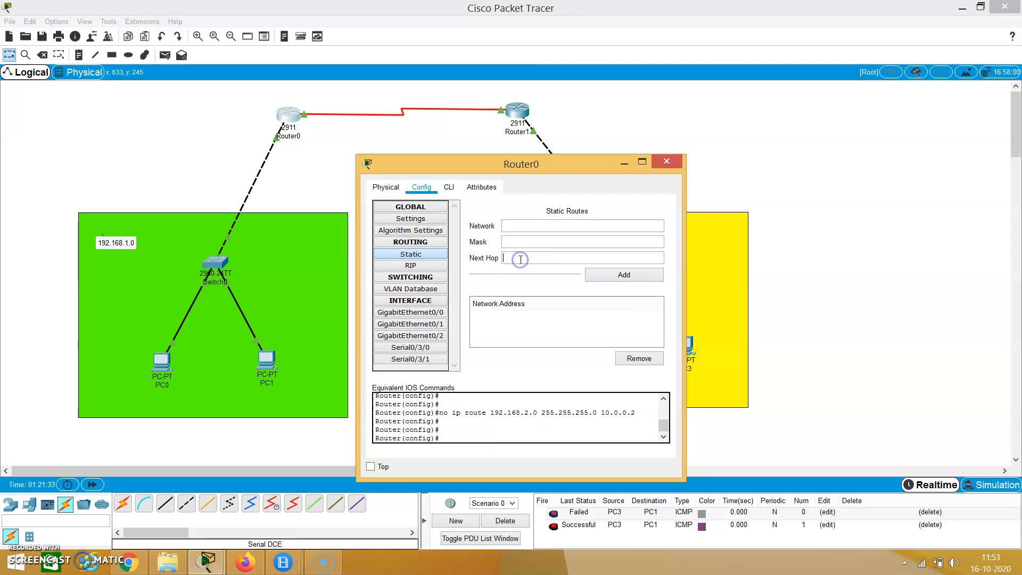
left_click_drag(472, 163, 423, 198)
left_click(477, 231)
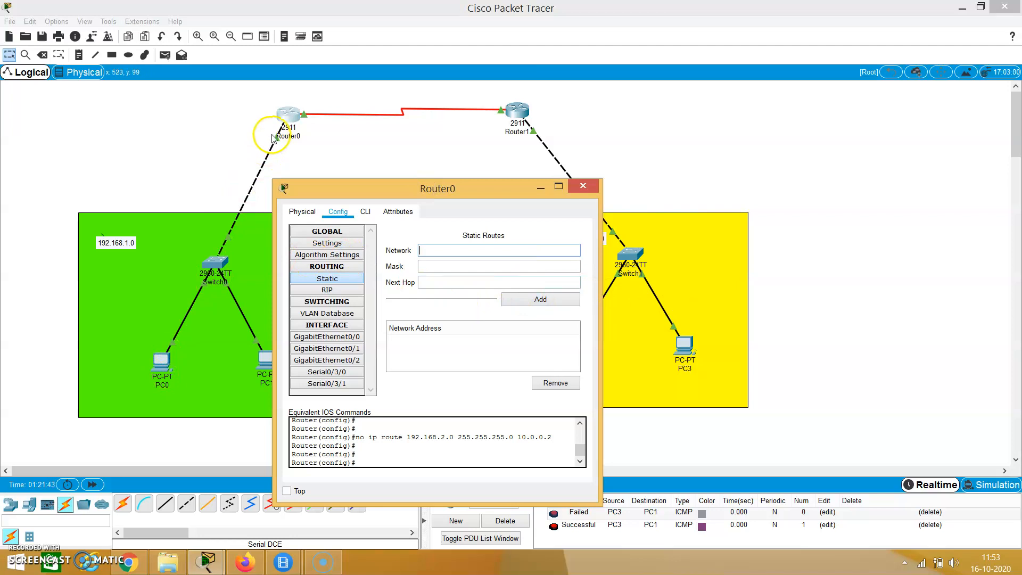
left_click_drag(505, 196, 451, 209)
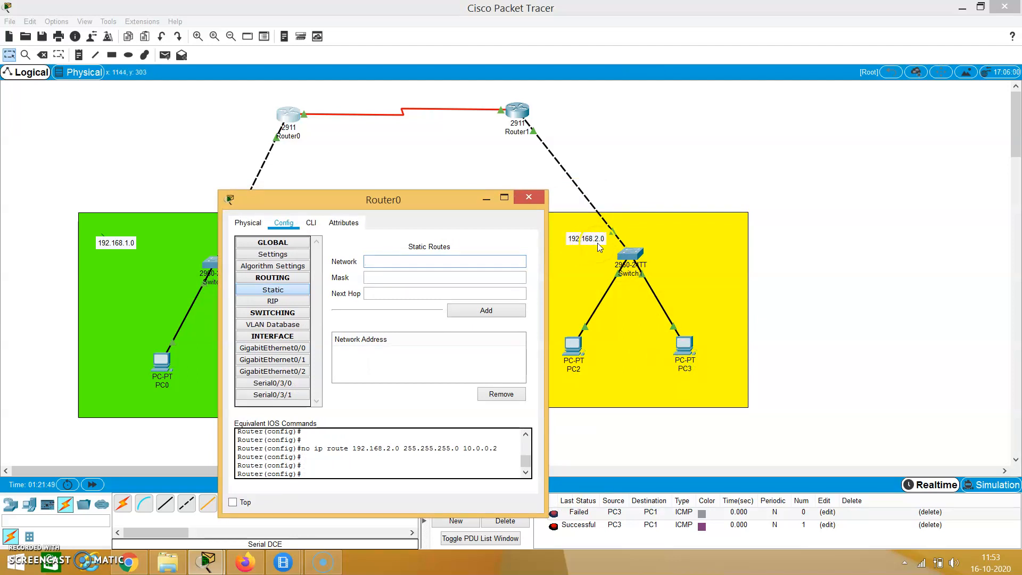
- Enter network 192.168.2.0 with mask 255.255.255.0 for Router0's static route
left_click(479, 260)
left_click(384, 258)
left_click(391, 258)
type("192.168.2.")
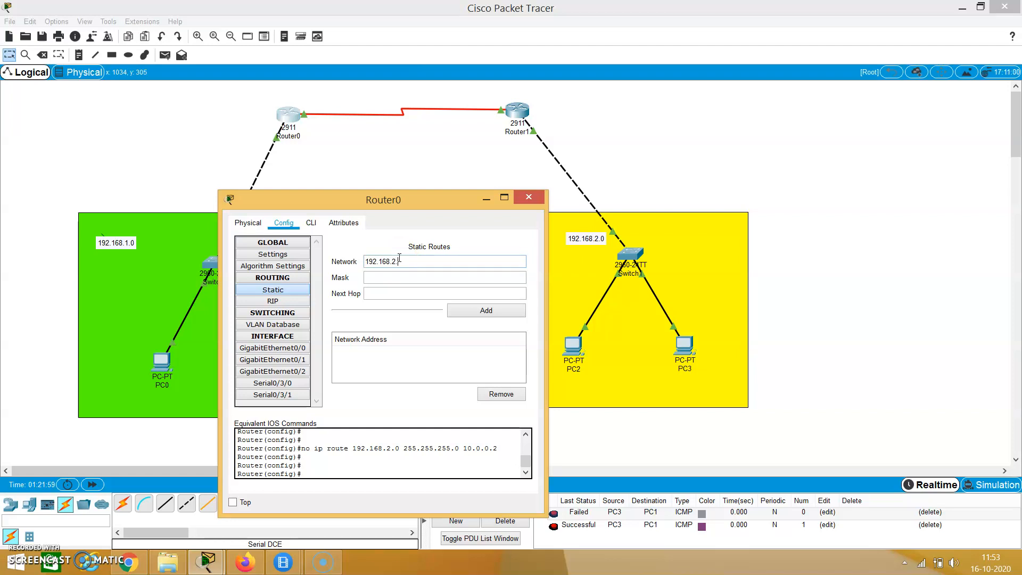
type("0")
left_click(416, 262)
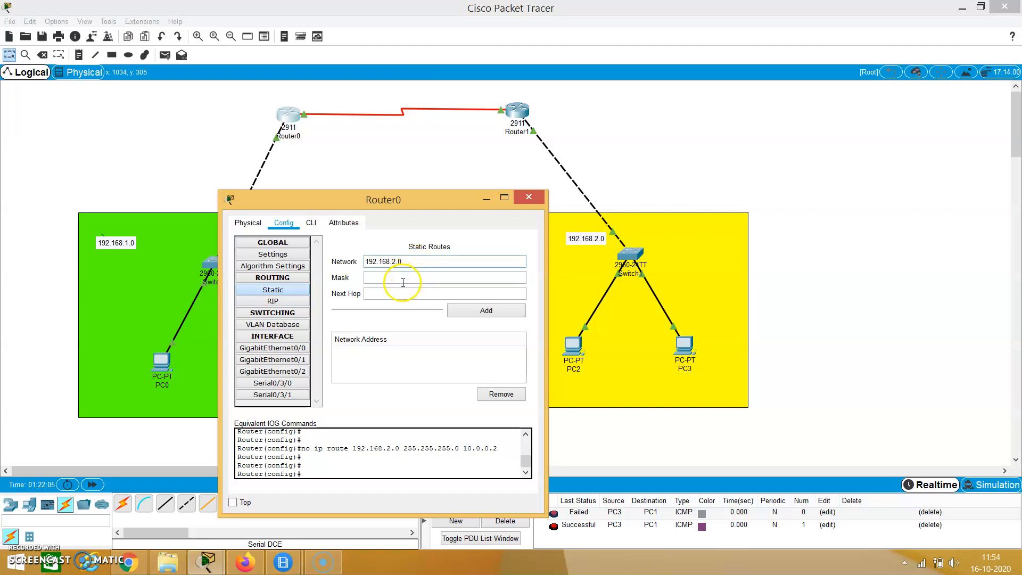
left_click(401, 276)
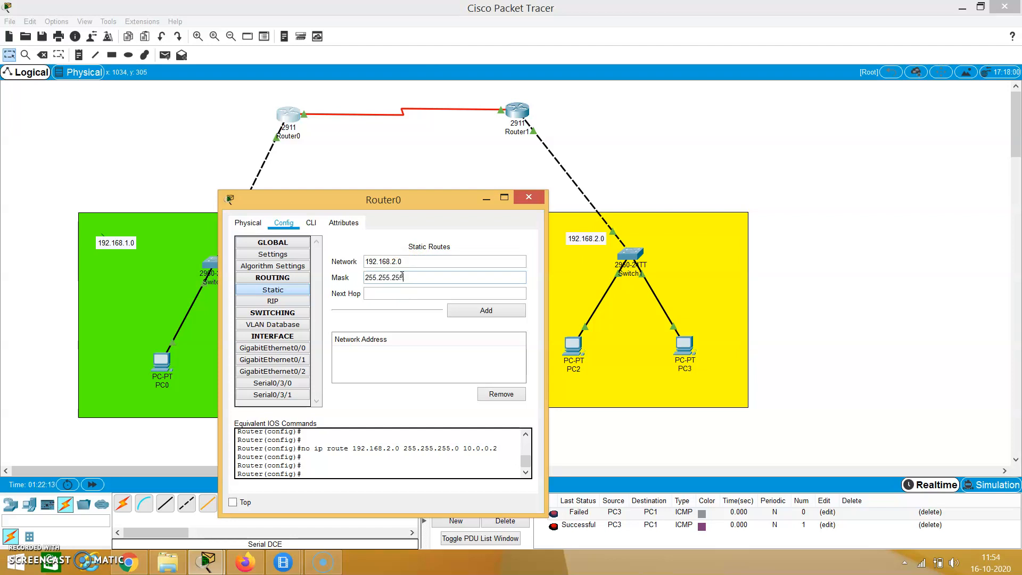
type("255.255.255.0")
- Set the next hop of Router0's static route to 10.0.0.2, add the route, and close the router's window
left_click(393, 293)
left_click_drag(384, 202, 435, 249)
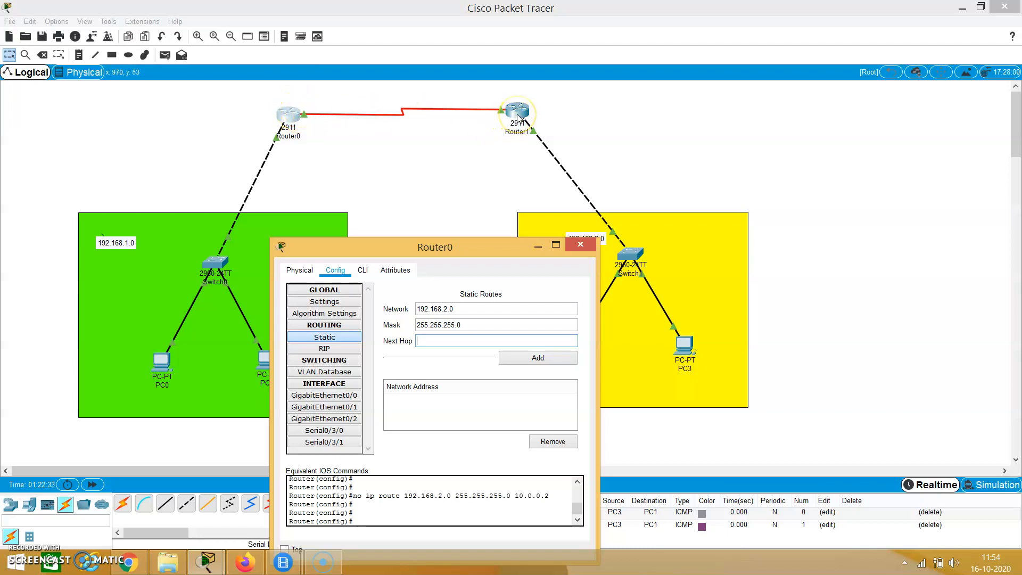
left_click(431, 339)
left_click_drag(430, 254, 437, 247)
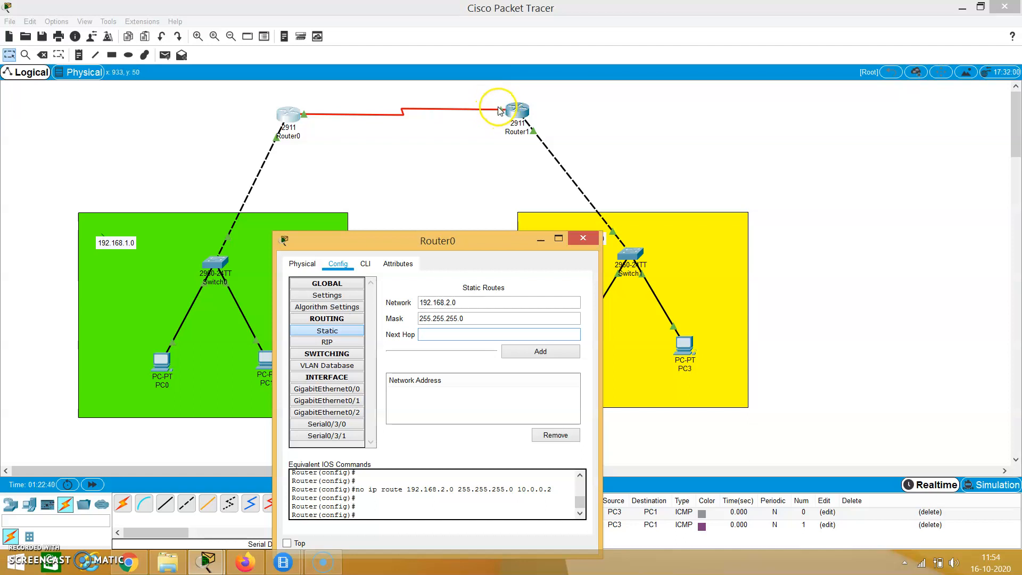
left_click(428, 335)
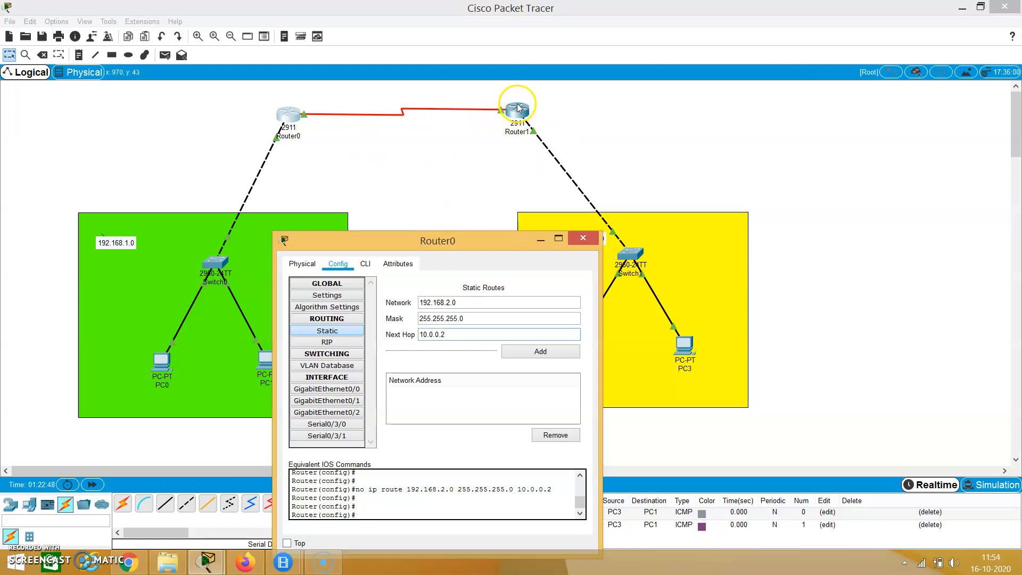
left_click(543, 355)
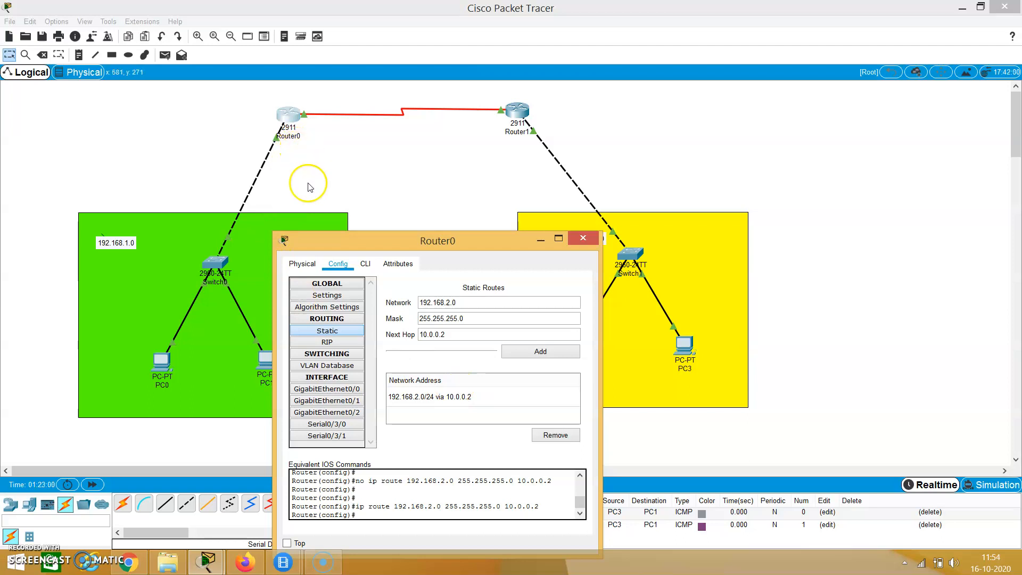
left_click_drag(469, 239, 355, 225)
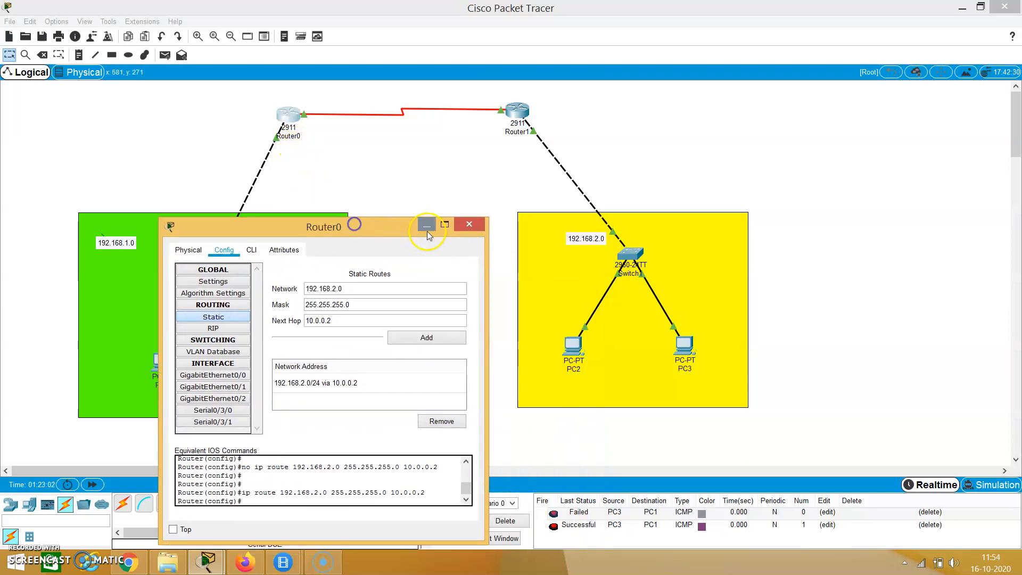
left_click(469, 226)
- Open Router1's static route configuration and reposition its window so the routers and the 192.168.1.0 network label stay in view
left_click(519, 110)
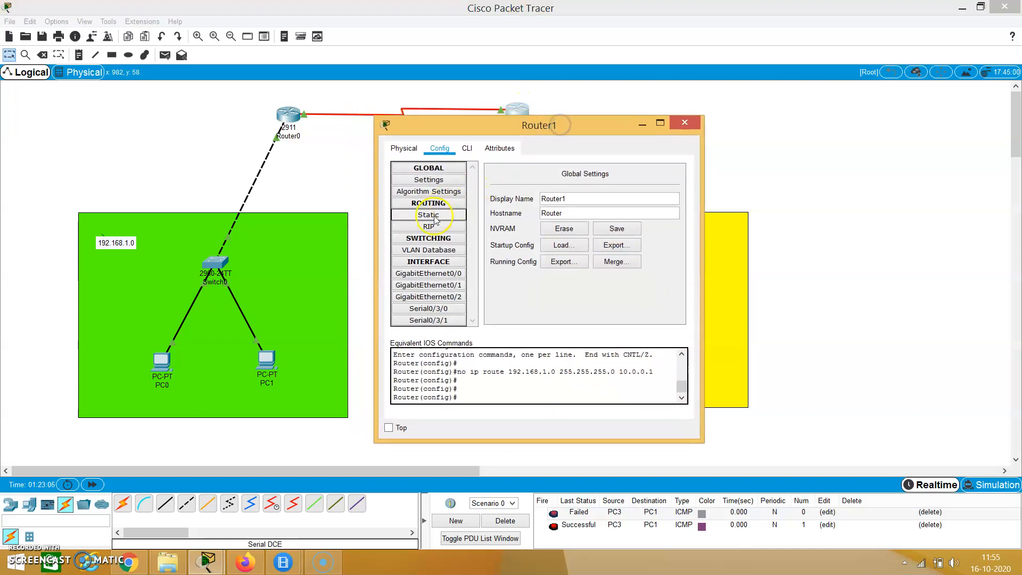
left_click(435, 218)
left_click_drag(539, 130, 329, 271)
left_click(265, 229)
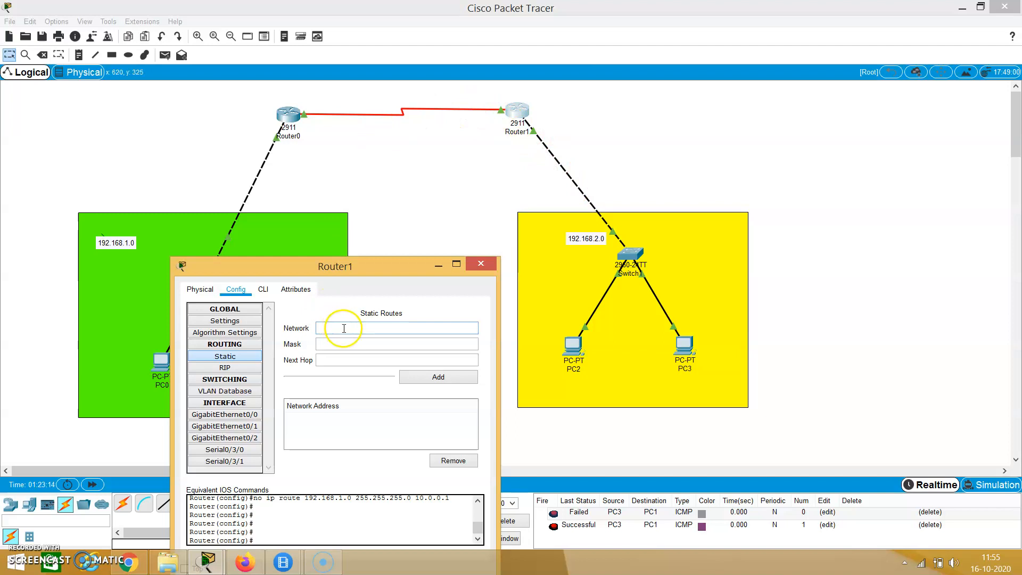
left_click_drag(328, 277, 350, 277)
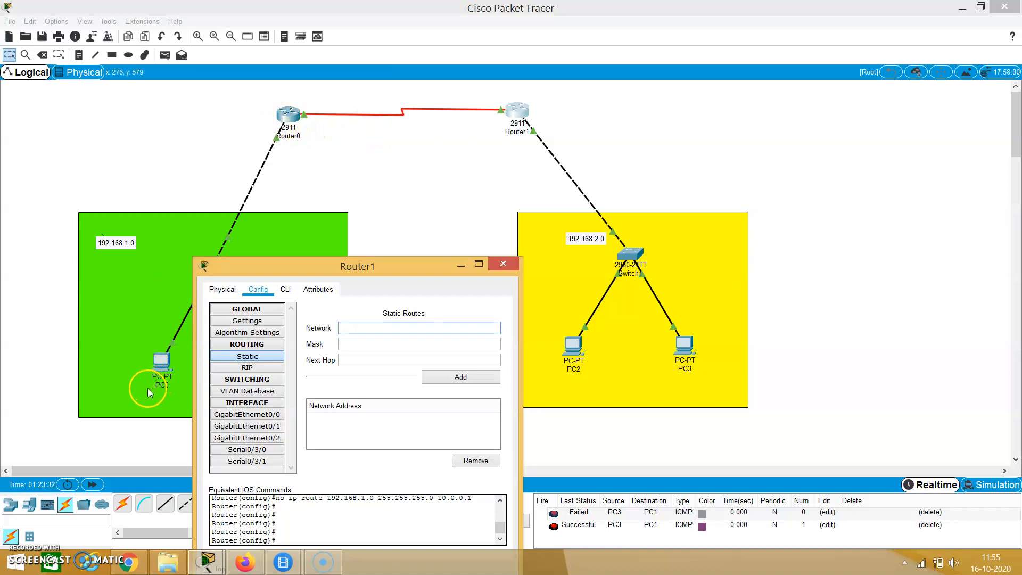
left_click(358, 328)
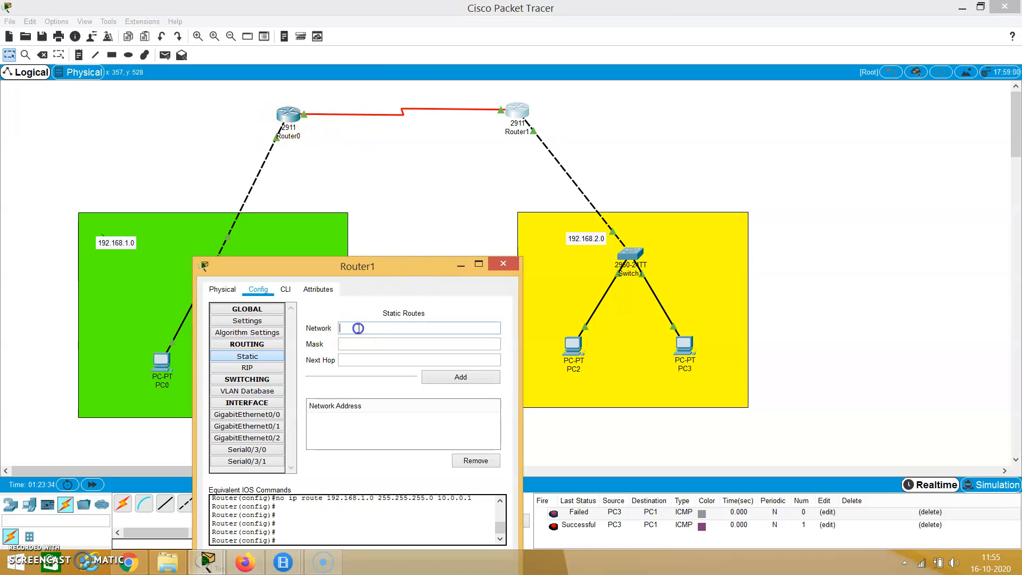
left_click_drag(359, 272, 478, 218)
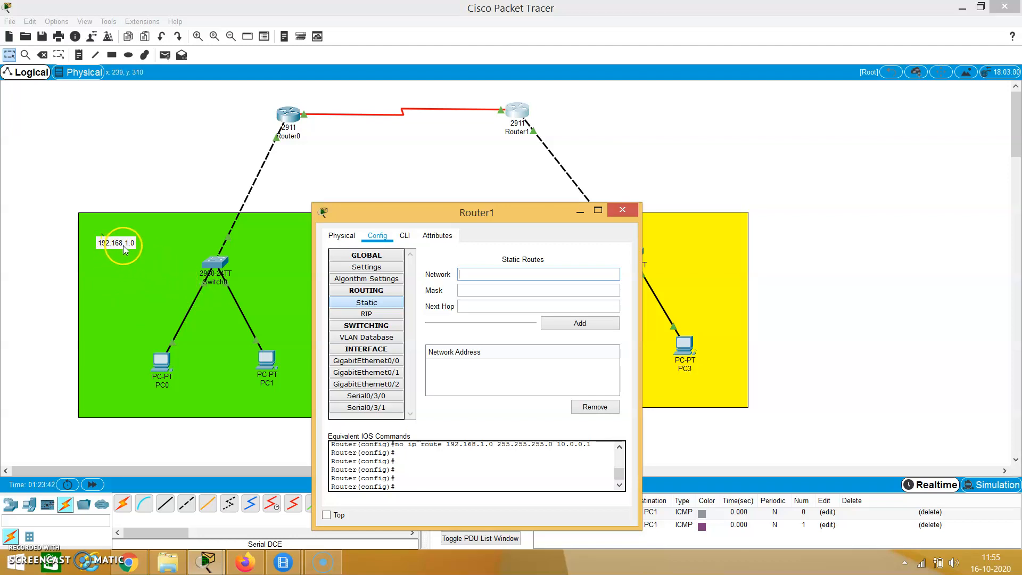
- Add a static route on Router1 to network 192.168.1.0, mask 255.255.255.0, next hop 10.0.0.1, and close the router's window
left_click(506, 274)
left_click(515, 290)
type("255.255.255.")
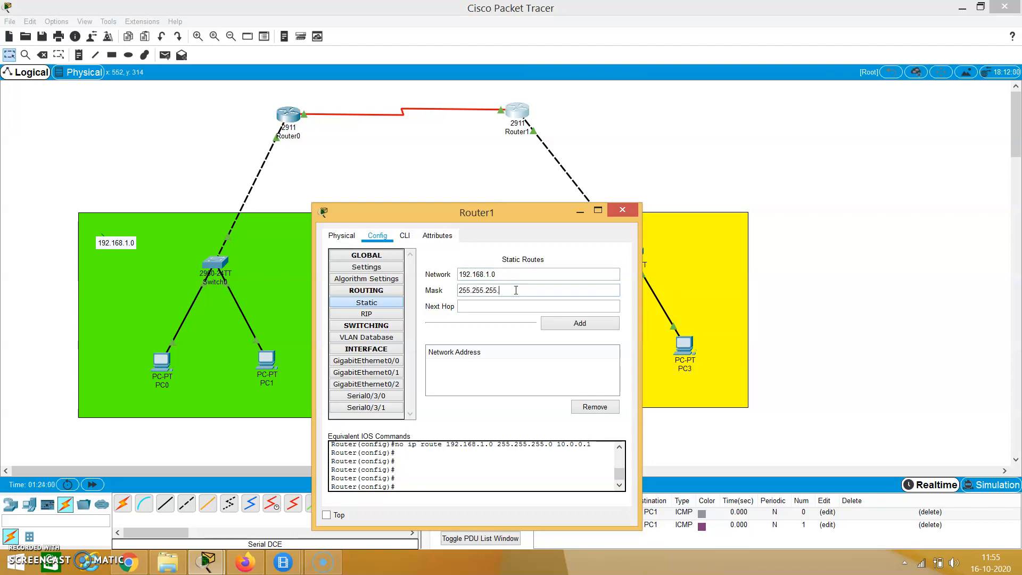
left_click(516, 306)
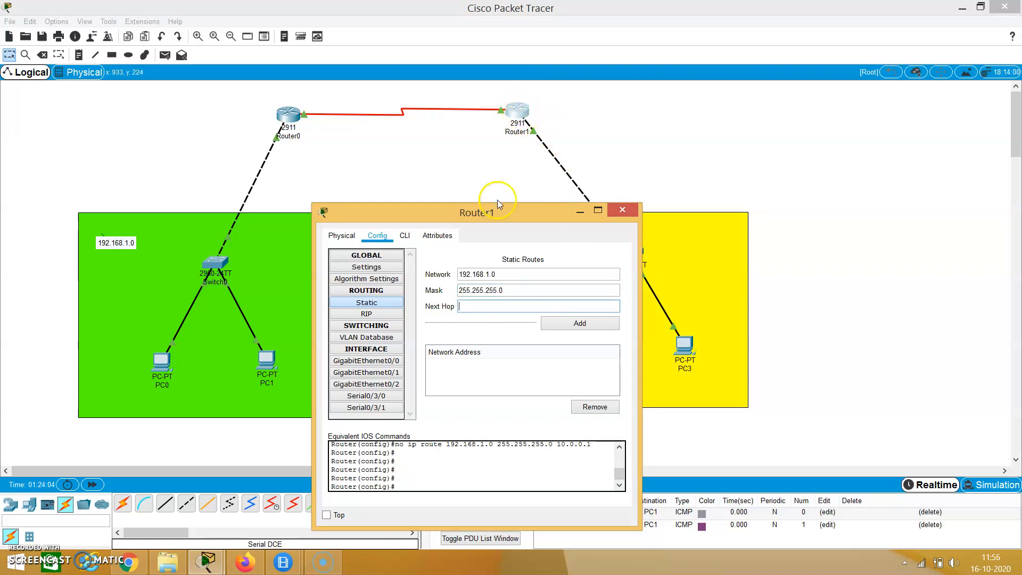
left_click_drag(502, 211, 467, 236)
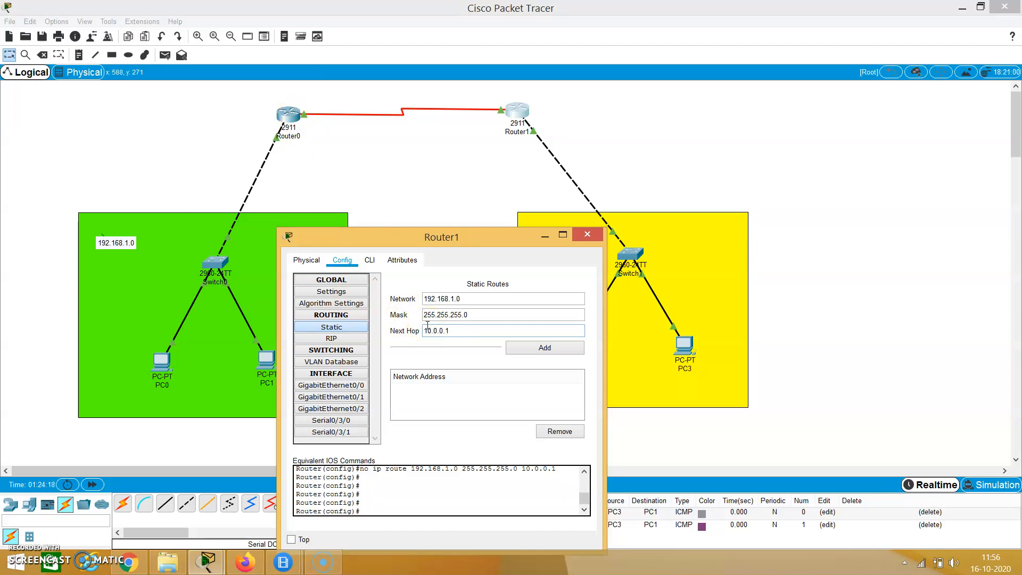
left_click(550, 349)
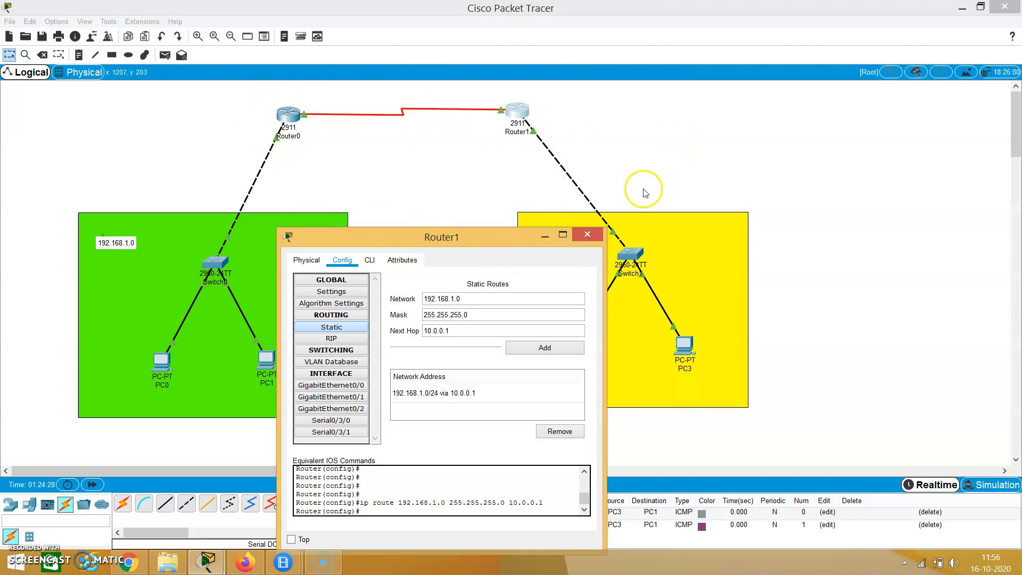
left_click(588, 235)
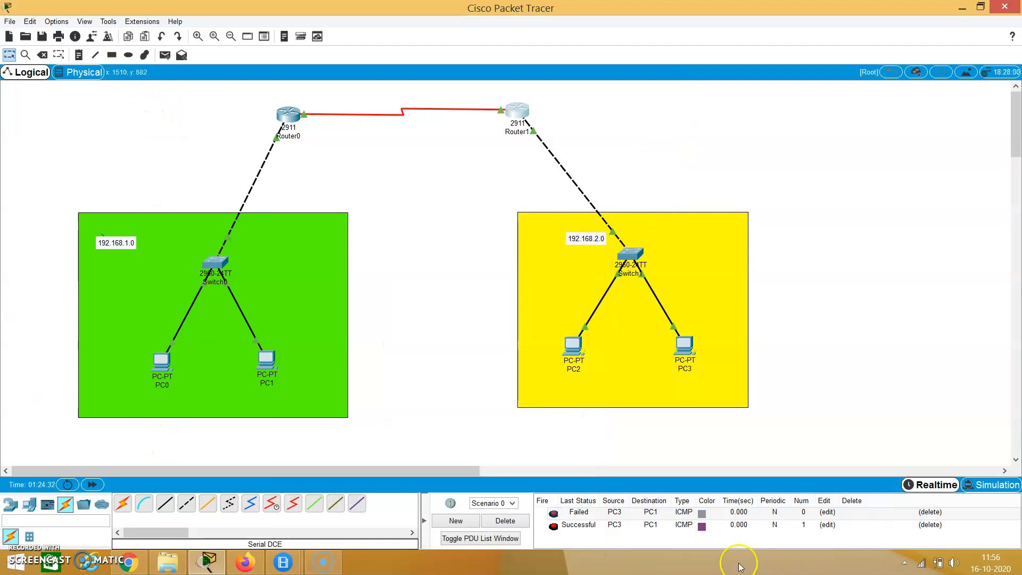
- Clear the scenario's PDU list, and send simple PDUs from PC0 to Router0 and from PC0 to Router1
left_click(514, 525)
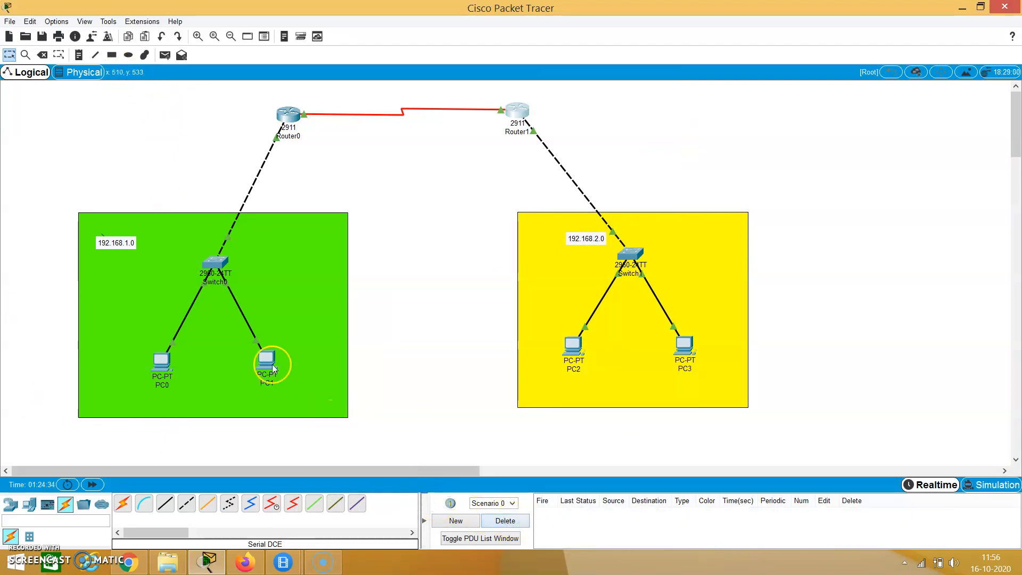
left_click(165, 56)
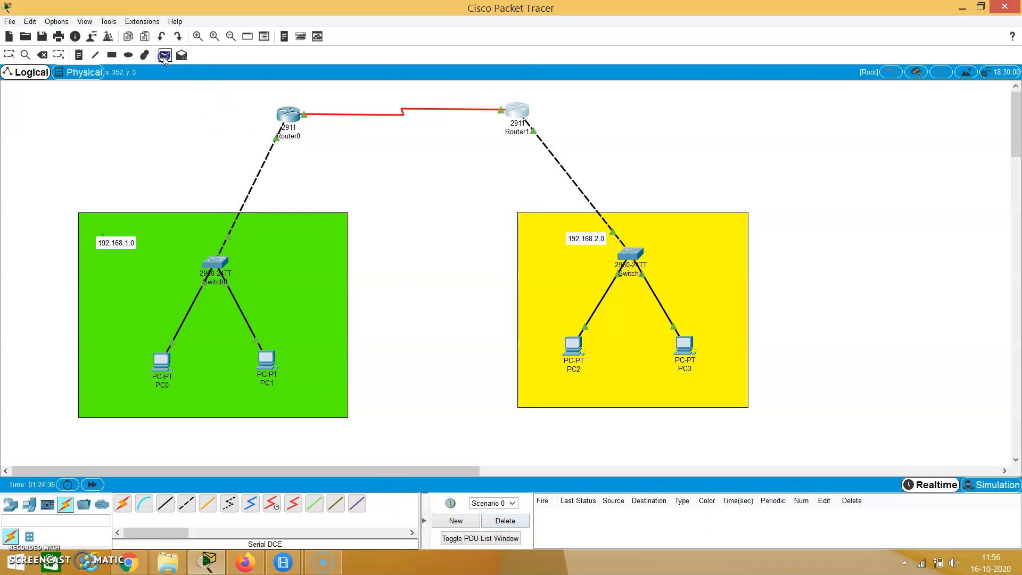
left_click(162, 363)
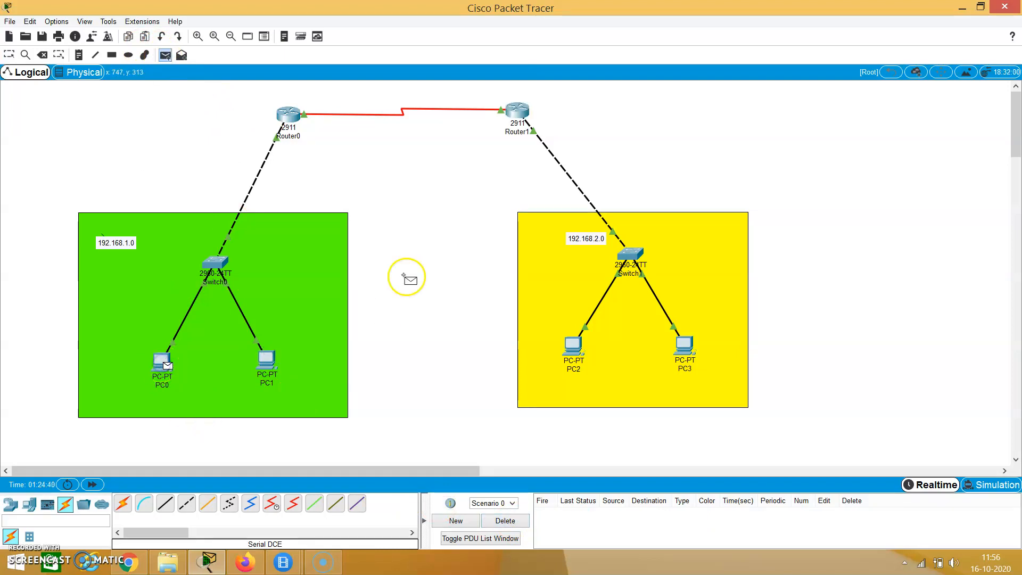
left_click(292, 112)
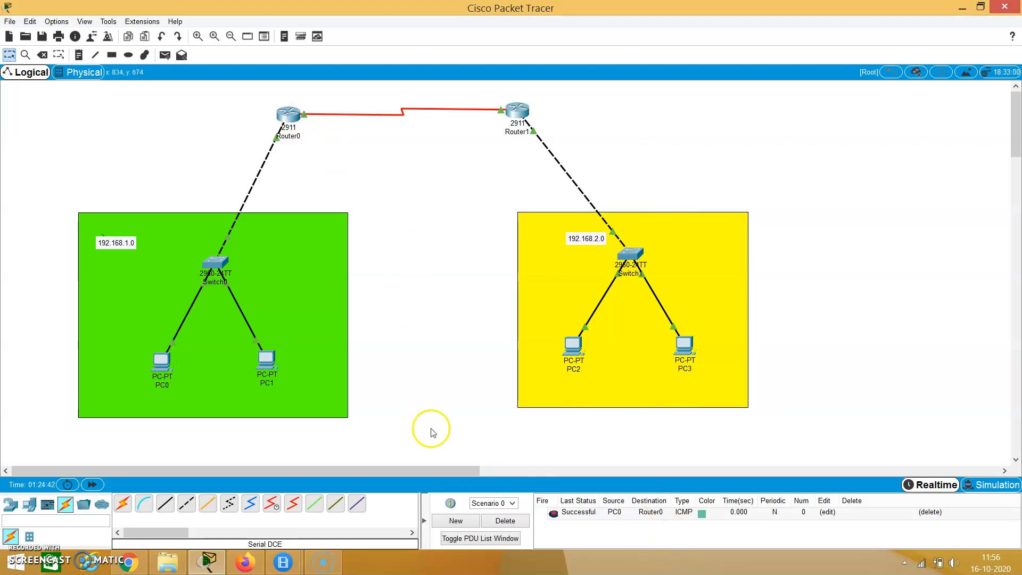
left_click(165, 55)
left_click(161, 364)
left_click(522, 111)
- Test the route between the two networks by sending another simple PDU from PC0 to PC2
left_click(165, 56)
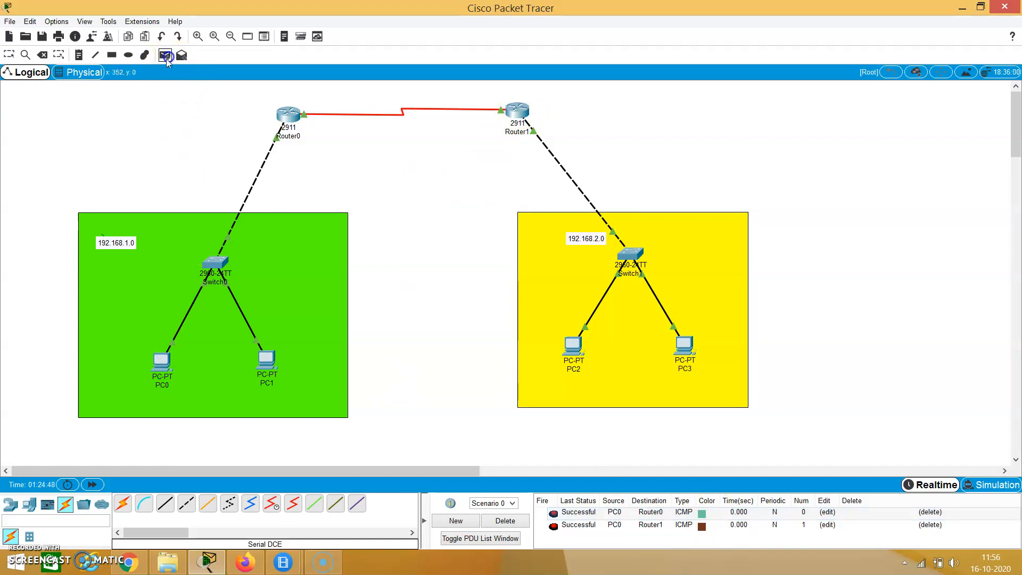
left_click(160, 367)
left_click(573, 347)
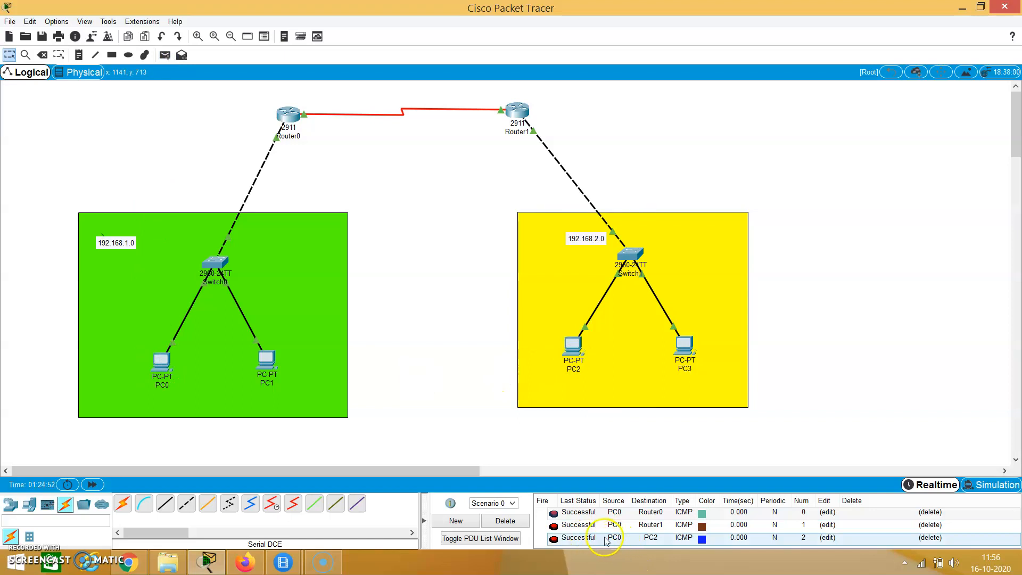
- Clear the scenario's PDU list and send a simple PDU from PC0 to PC3
left_click(517, 519)
left_click(164, 55)
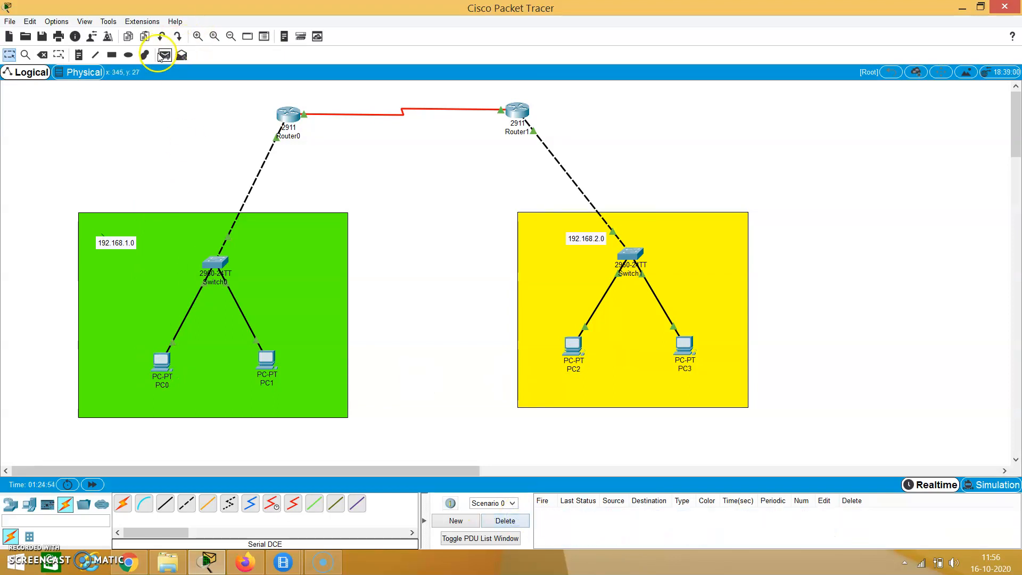
left_click(162, 367)
left_click(685, 346)
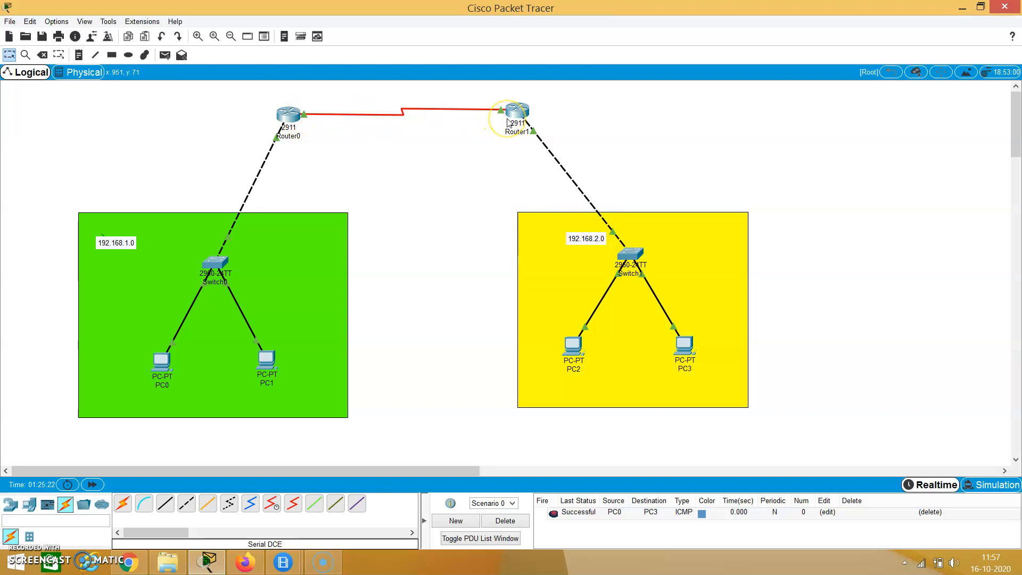
- Clear the PDU list again and test the reverse direction with a simple PDU from PC2 to PC0
mouse_move(508, 121)
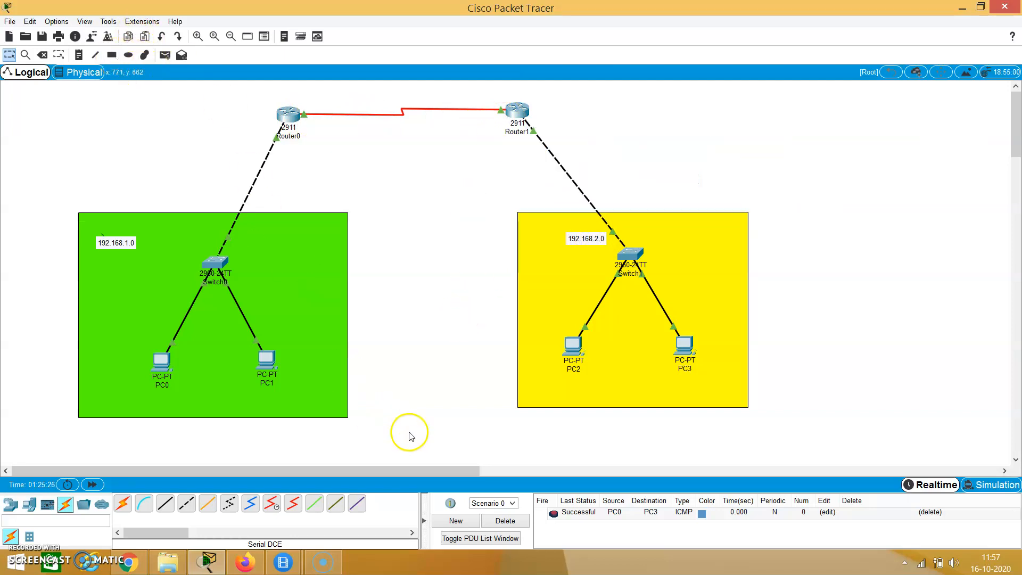
left_click(506, 520)
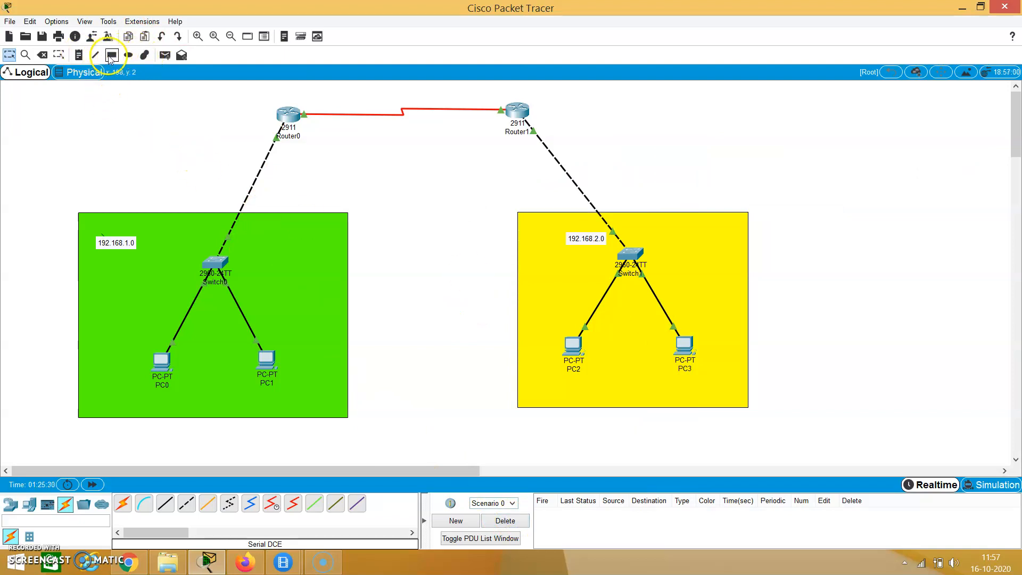
left_click(165, 55)
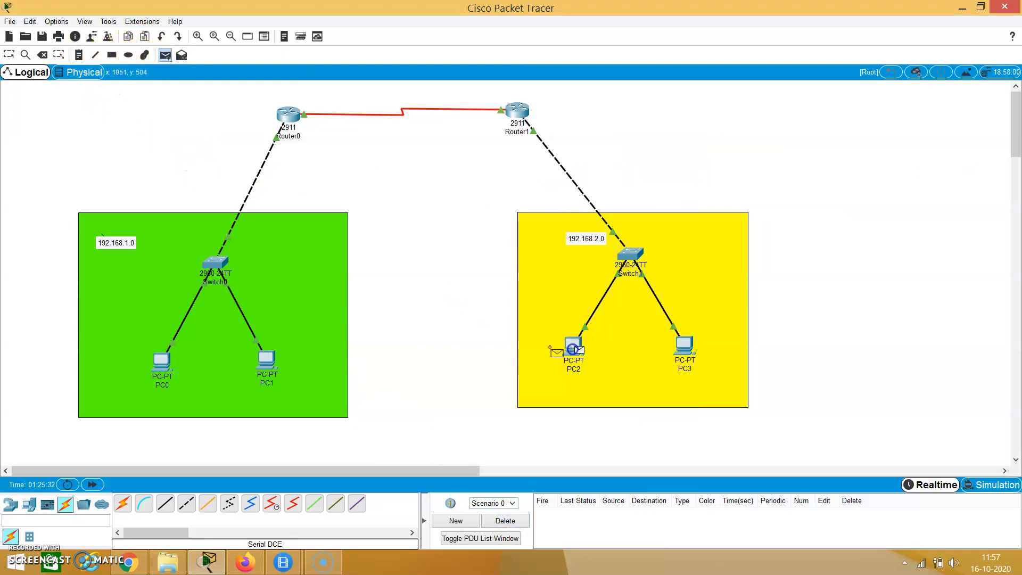
left_click(163, 364)
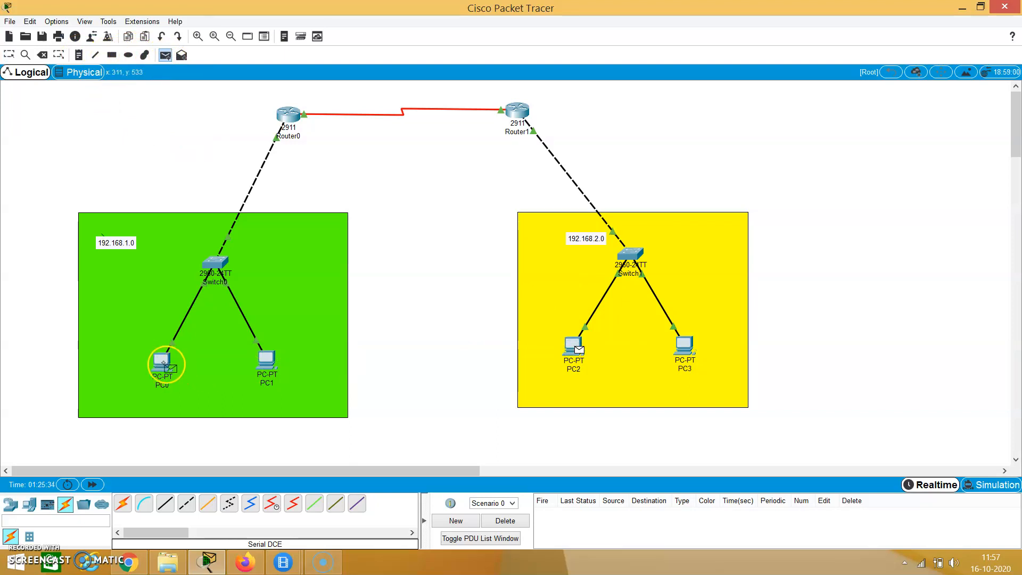
left_click(164, 364)
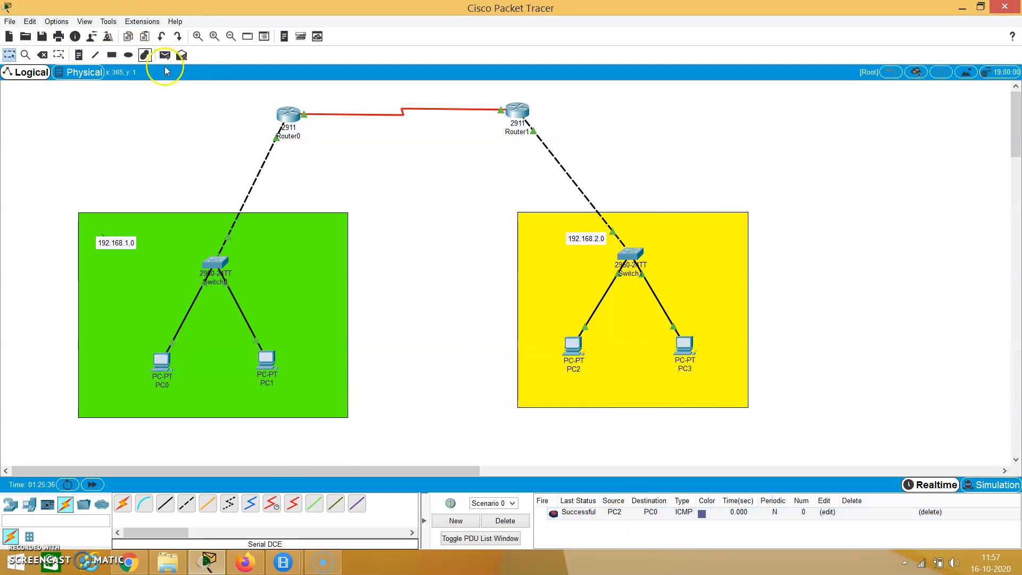
- Send simple PDUs from PC3 to PC1 and from PC2 to PC1
left_click(165, 55)
left_click(690, 349)
left_click(264, 359)
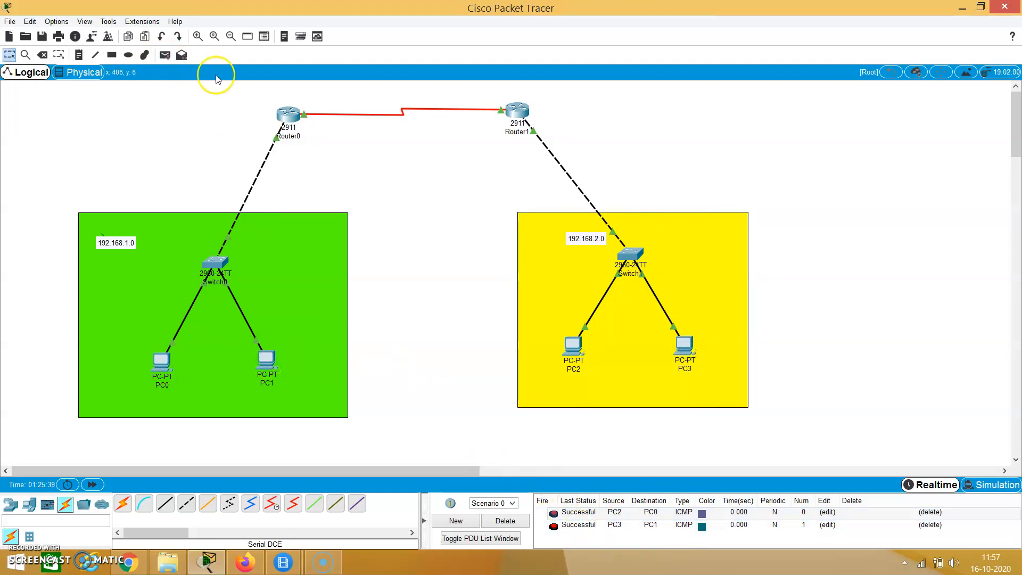
left_click(165, 54)
left_click(573, 347)
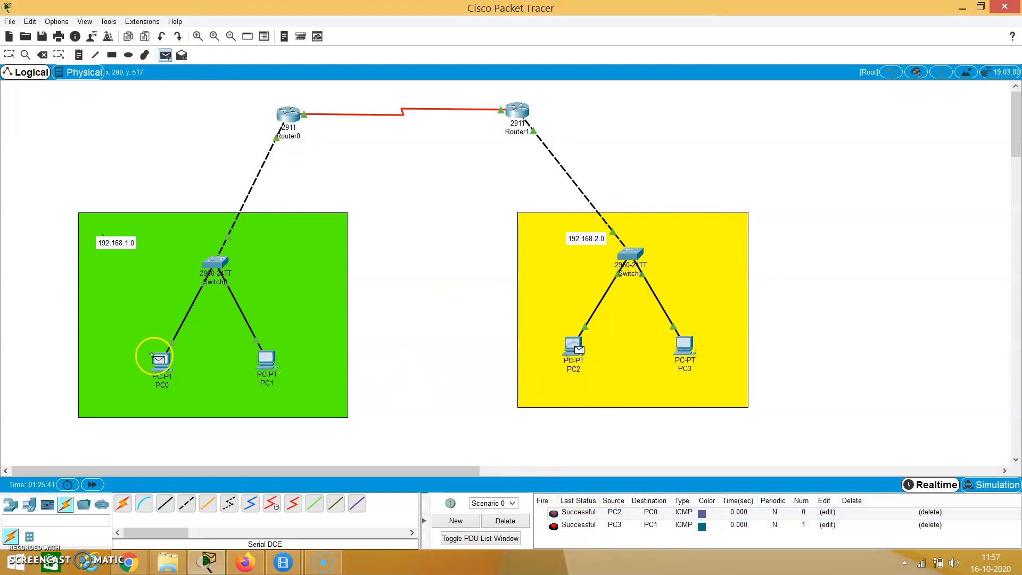
left_click(267, 359)
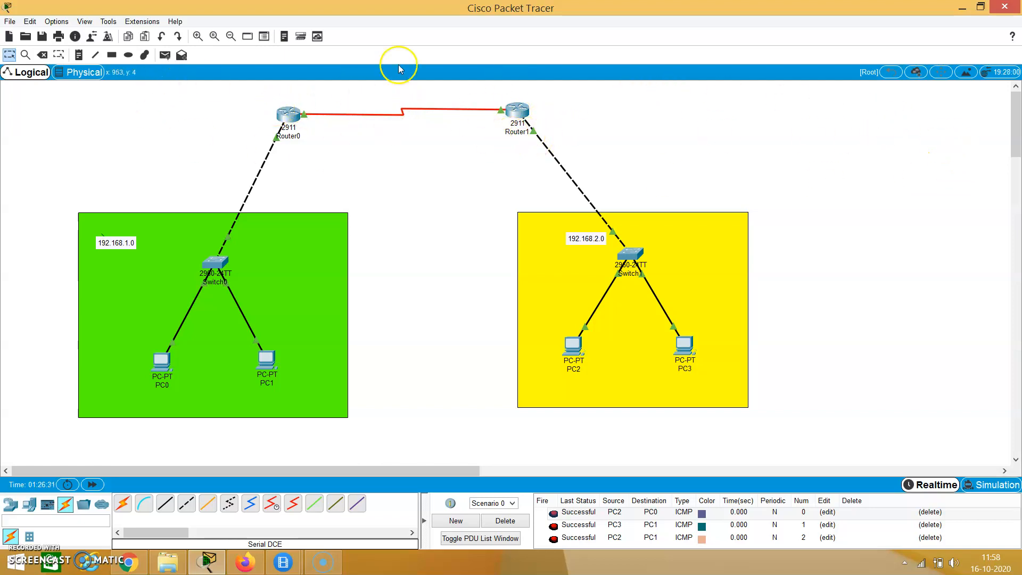
left_click(57, 167)
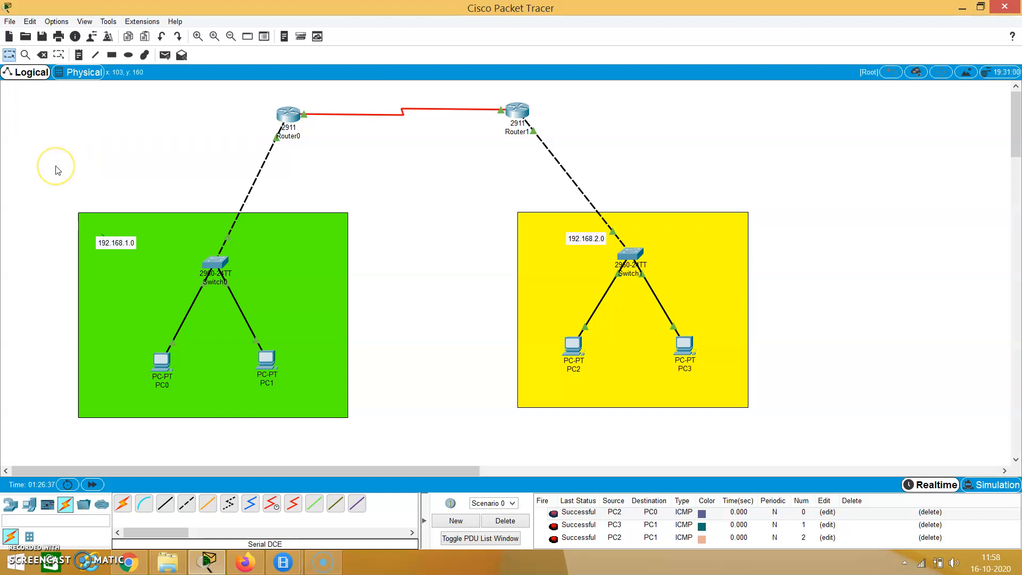